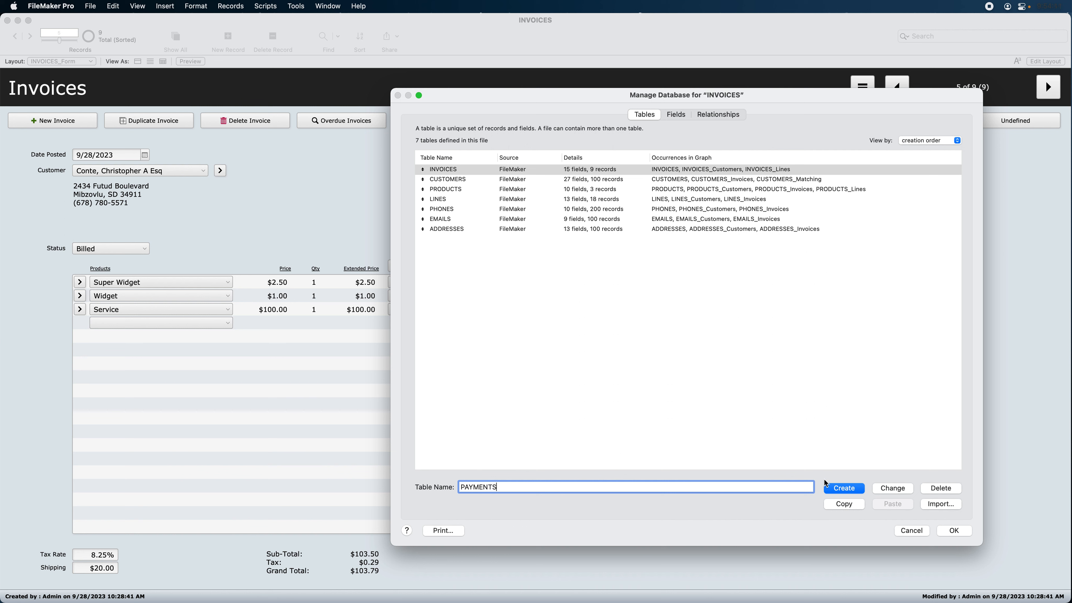
Create the PAYMENTS table and copy the two key fields, account_create, account_modify, stamp_create and stamp_modify from the INVOICES table
click(837, 490)
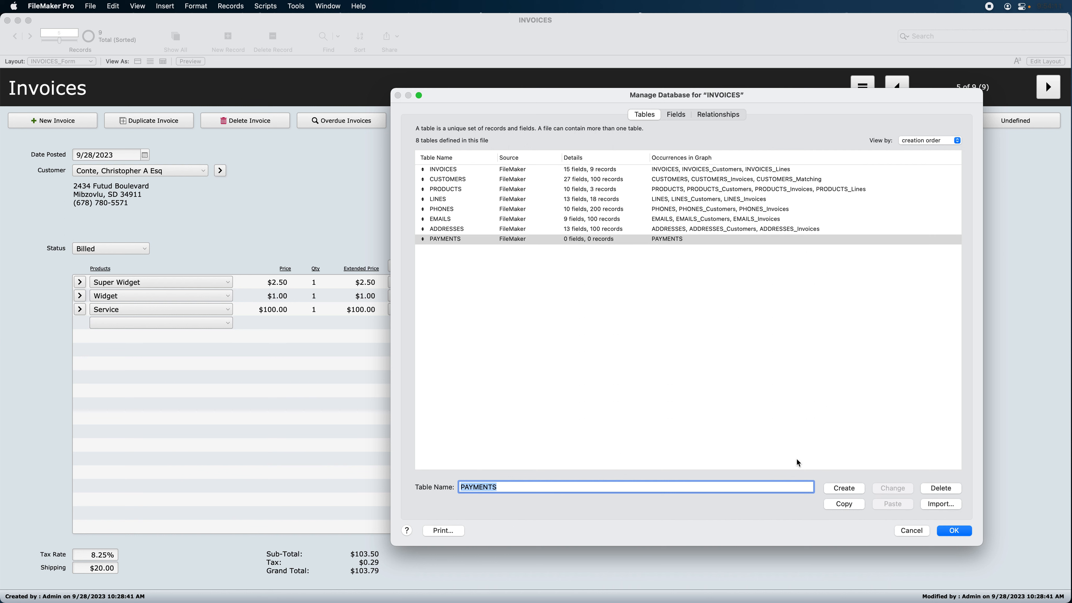
double_click(444, 169)
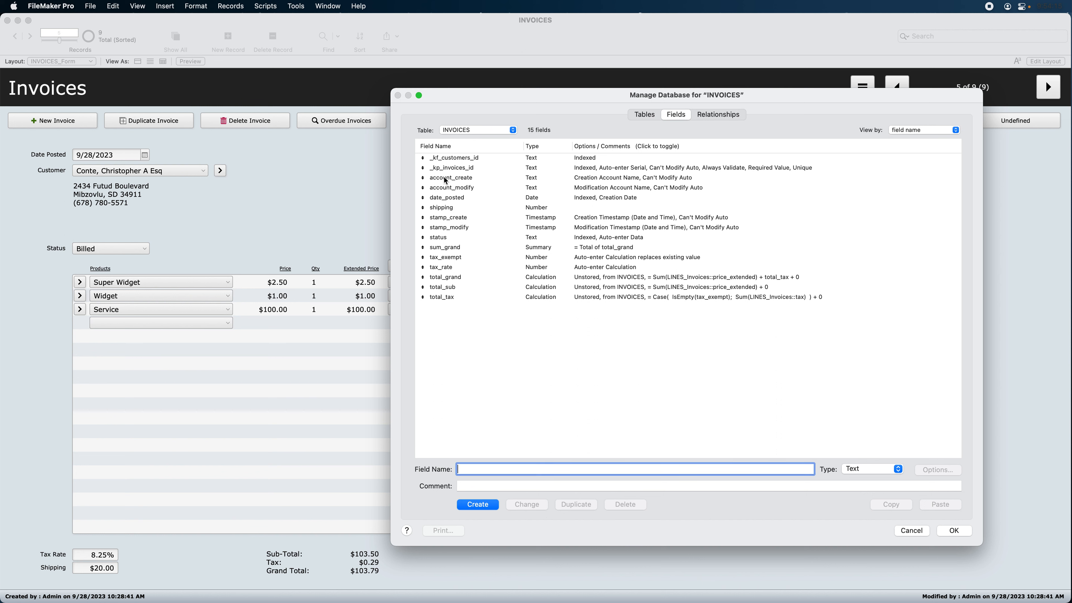
click(445, 180)
shift+click(443, 168)
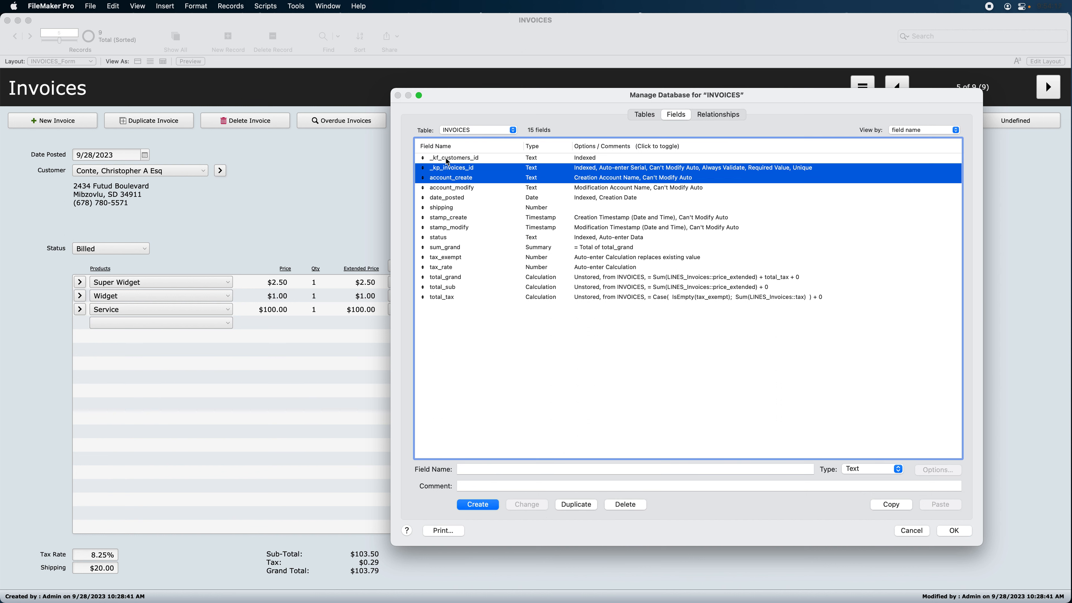
shift+click(443, 158)
shift+click(444, 186)
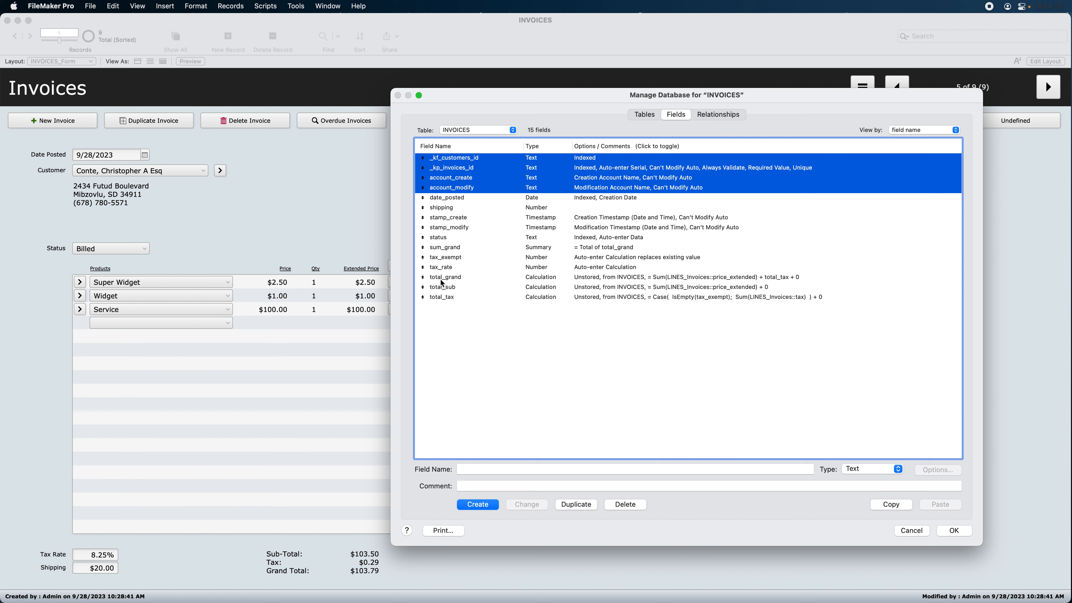
super+click(440, 229)
super+click(441, 219)
key(super+c)
Paste the copied fields into the PAYMENTS table
click(468, 129)
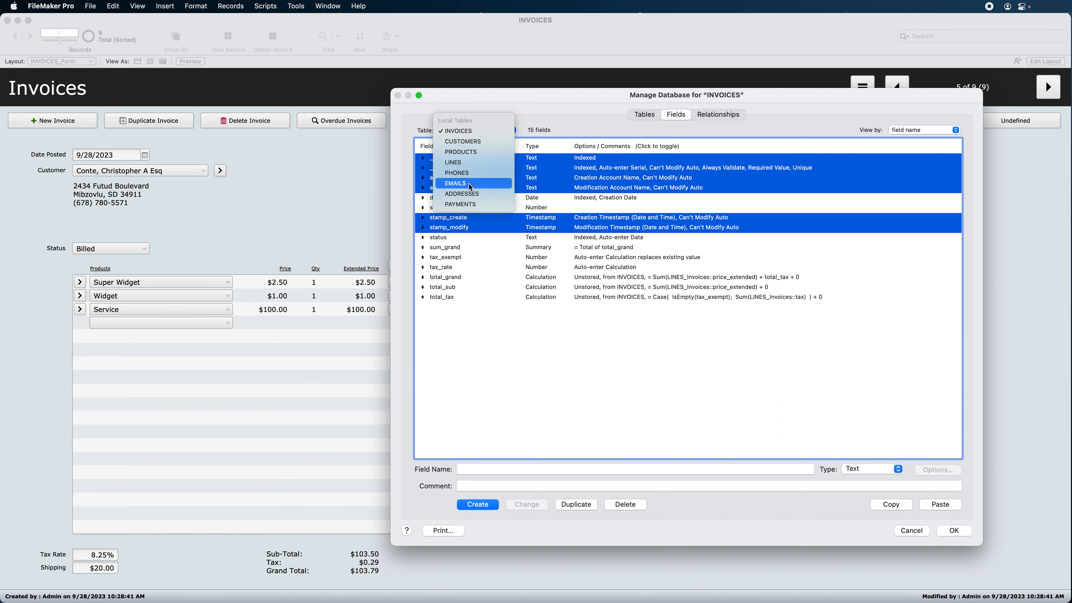
click(466, 201)
key(super+v)
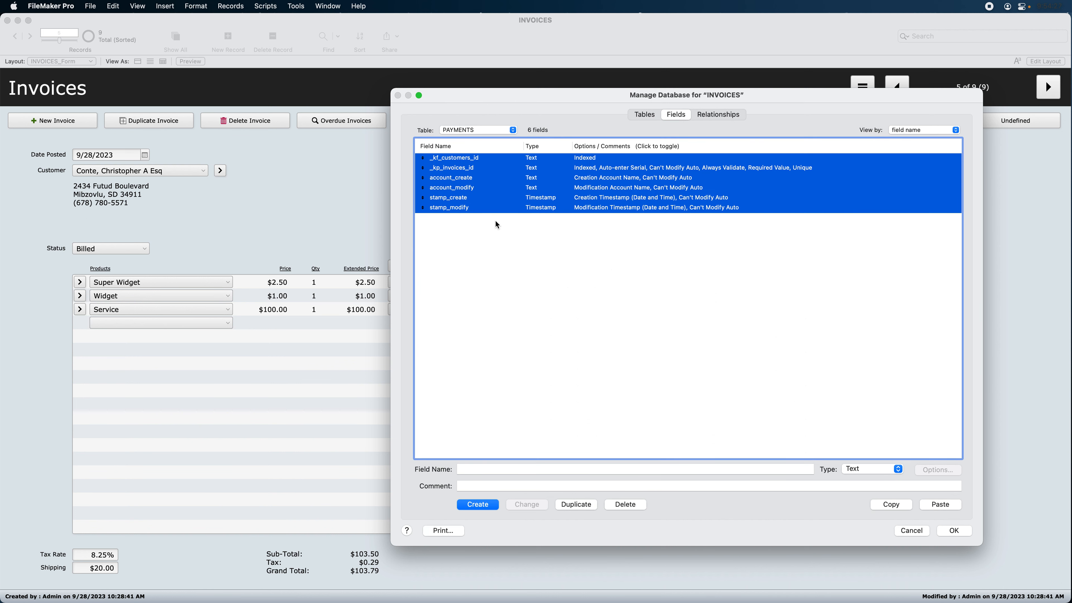
Rename the _kp_invoices_id field in PAYMENTS to _kp_payments_id and change its auto-enter serial number prefix to PAY
click(460, 169)
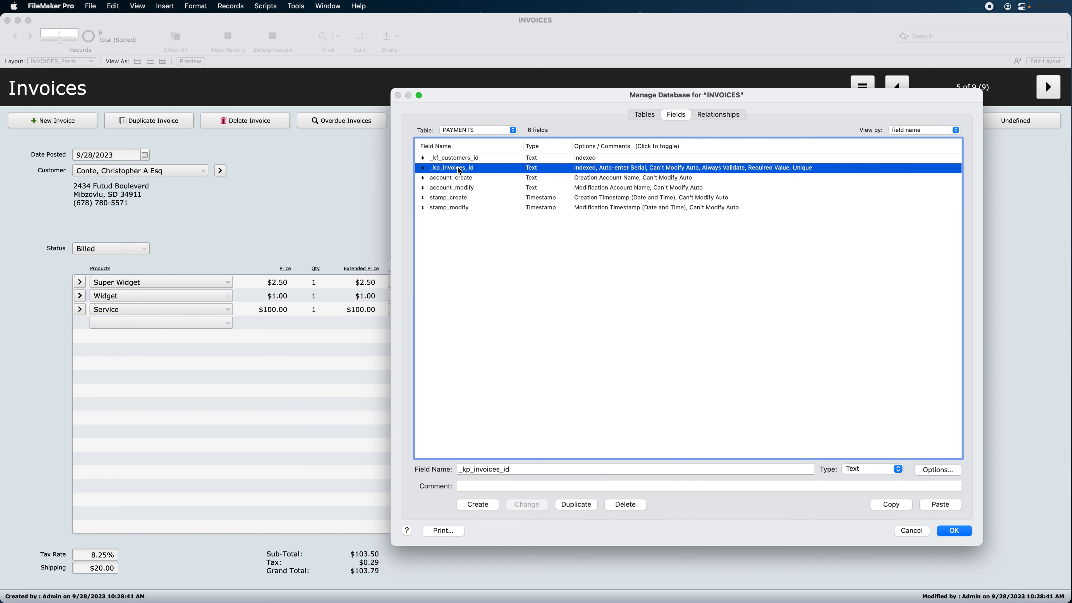
drag(473, 469, 499, 469)
text(payments)
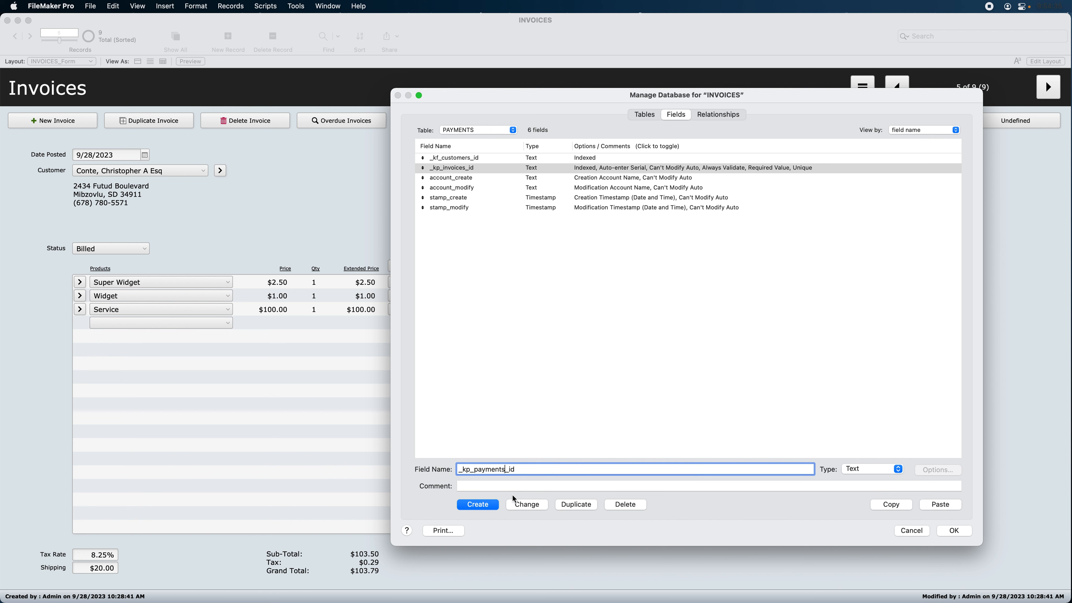
click(524, 505)
click(938, 473)
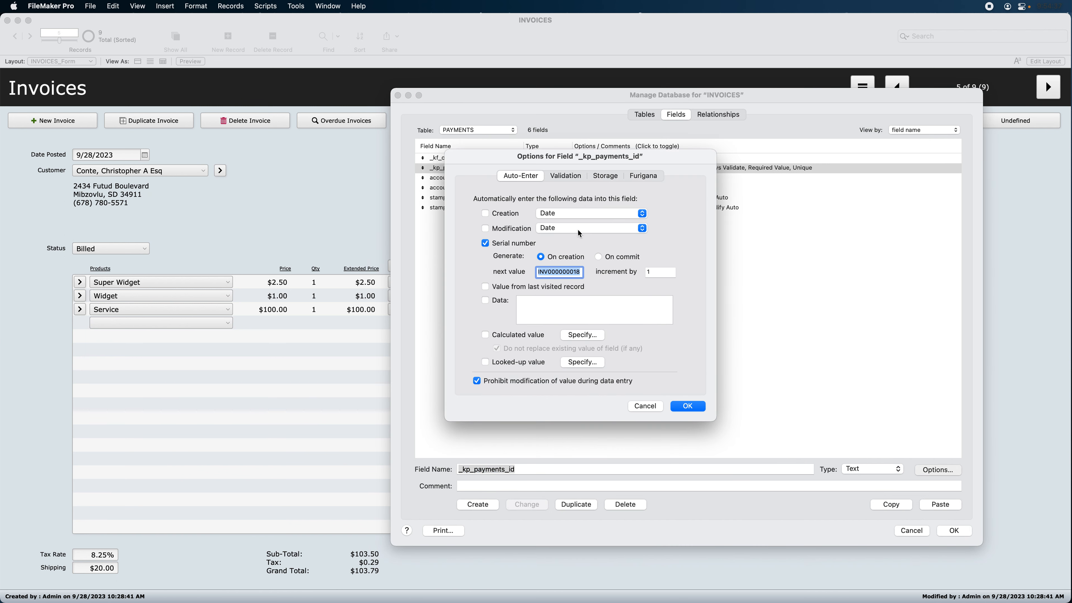
drag(549, 272, 530, 275)
text(PAY)
key(Return)
Rename the _kf_customers_id field in PAYMENTS to _kf_invoices_id
click(453, 157)
drag(472, 470, 506, 470)
text(invoices)
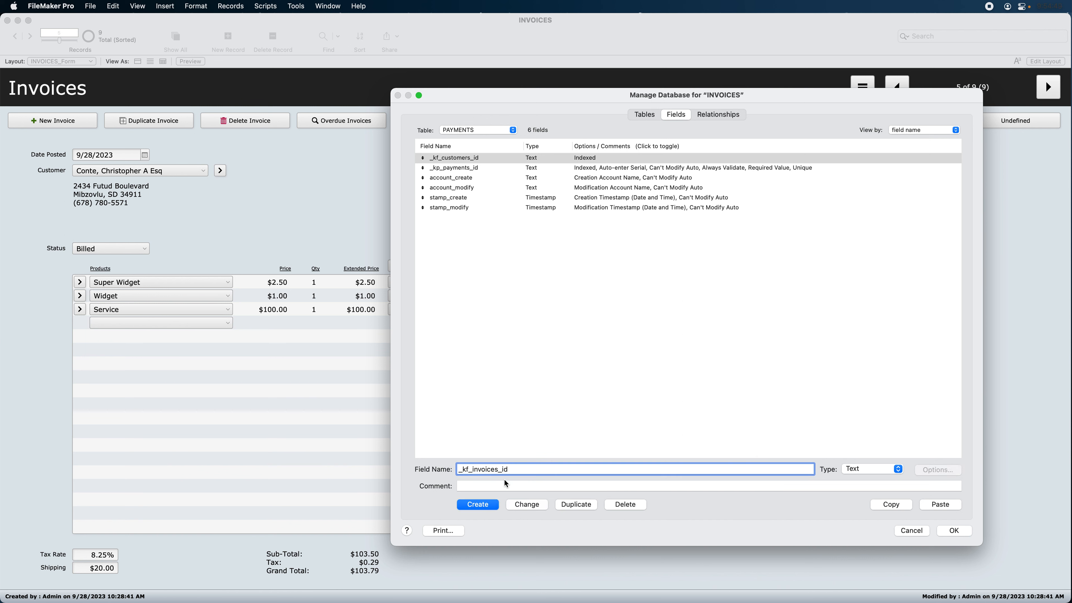
click(526, 505)
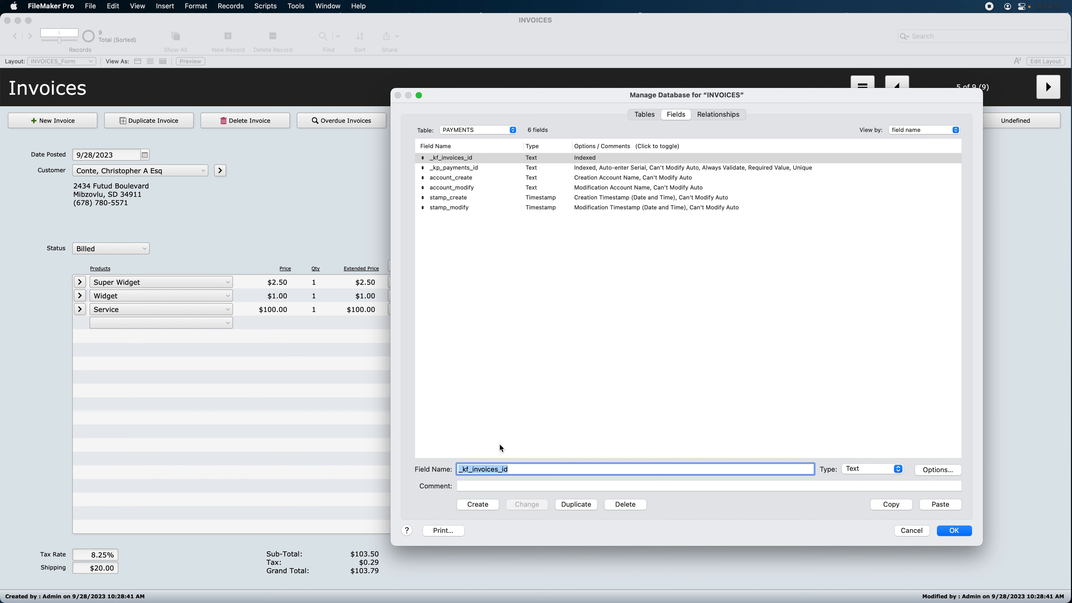
Create a Date field named date in PAYMENTS that auto-enters the creation date
text(date)
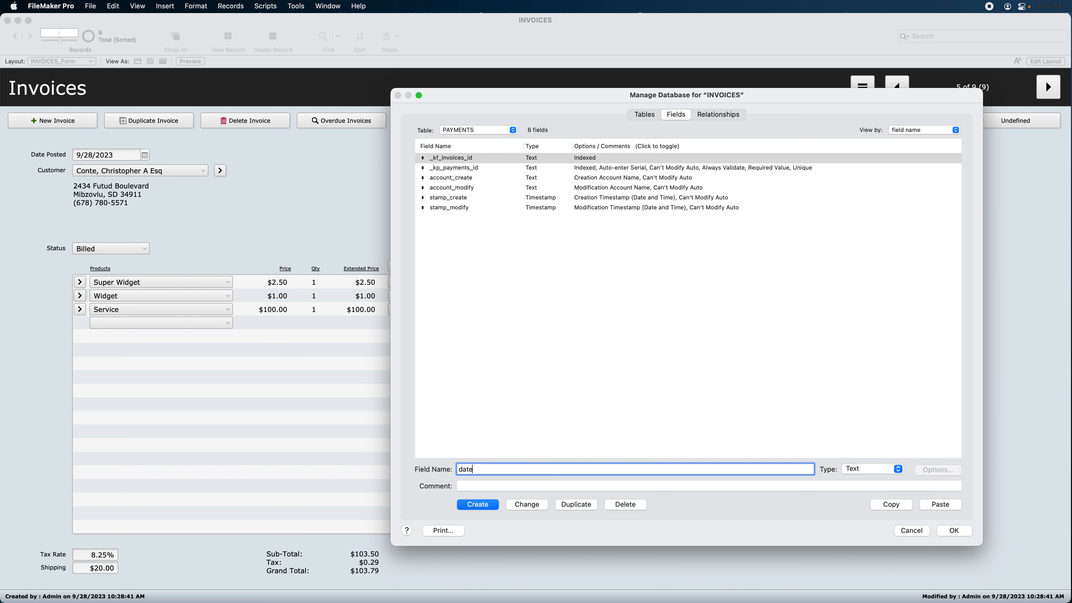
key(super+d)
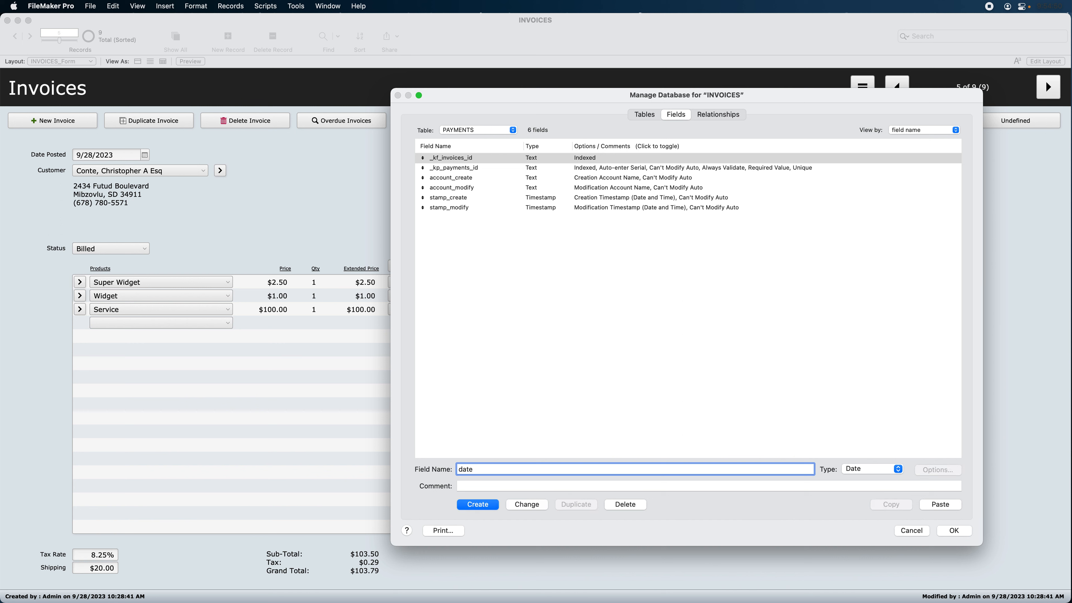
key(Return)
double_click(516, 199)
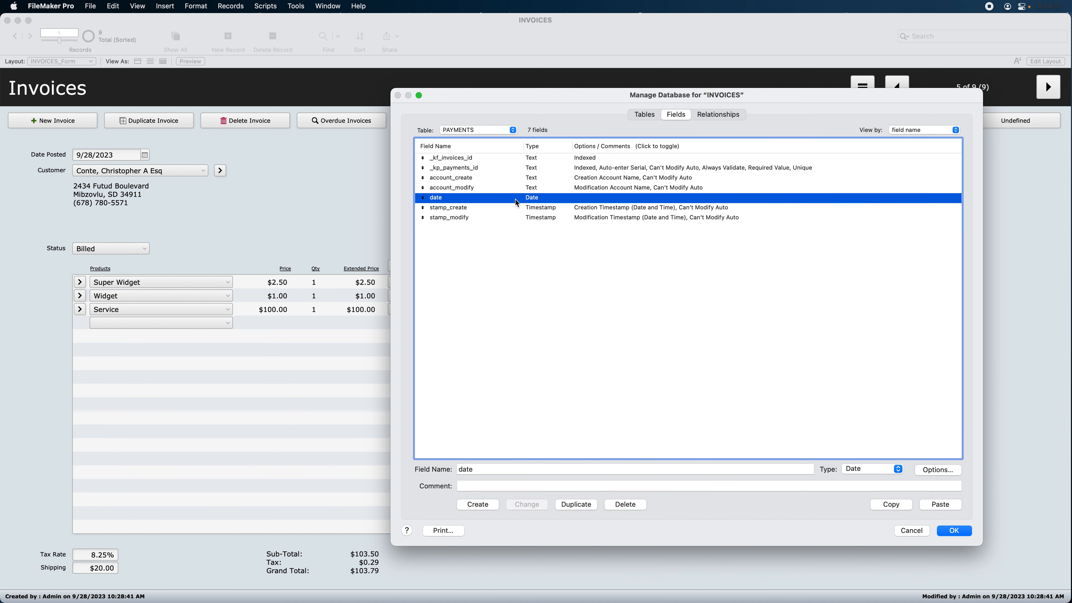
click(500, 214)
click(687, 406)
Create a Number field named amount in the PAYMENTS table
double_click(465, 469)
text(amount)
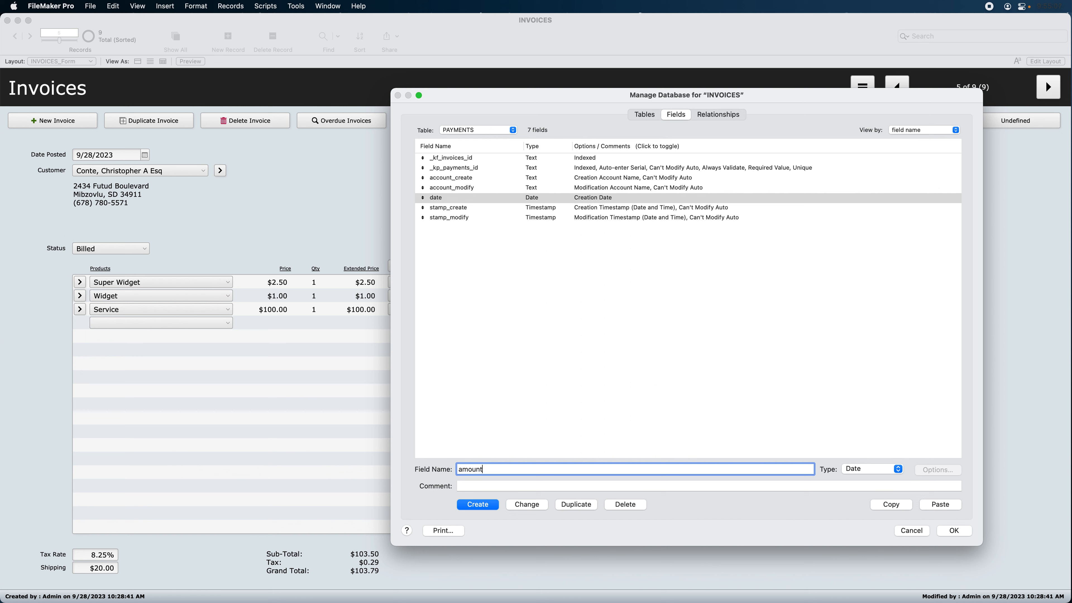
click(880, 469)
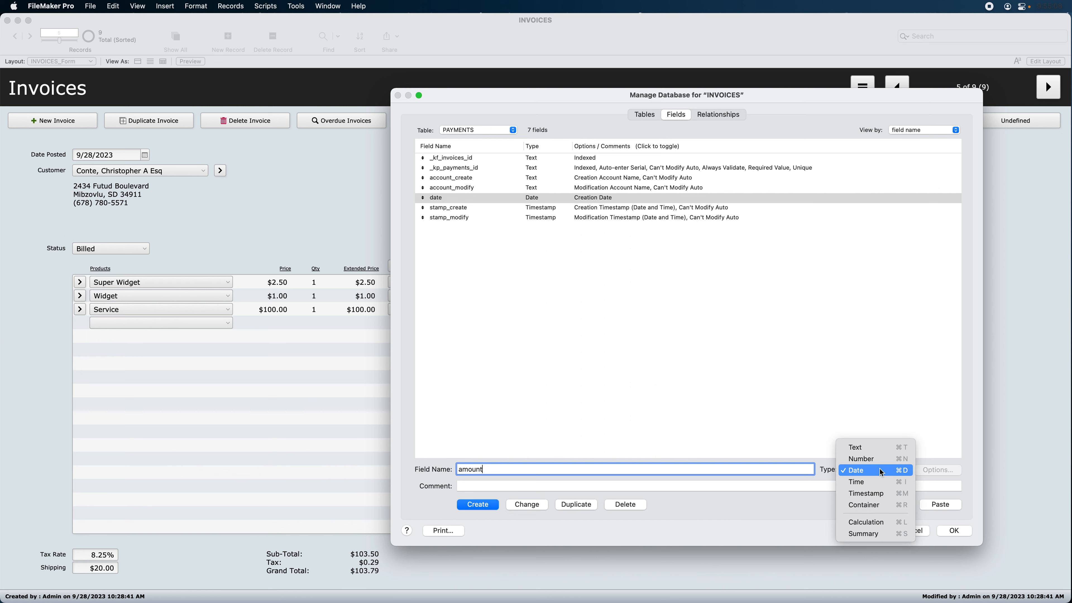
click(864, 459)
click(470, 503)
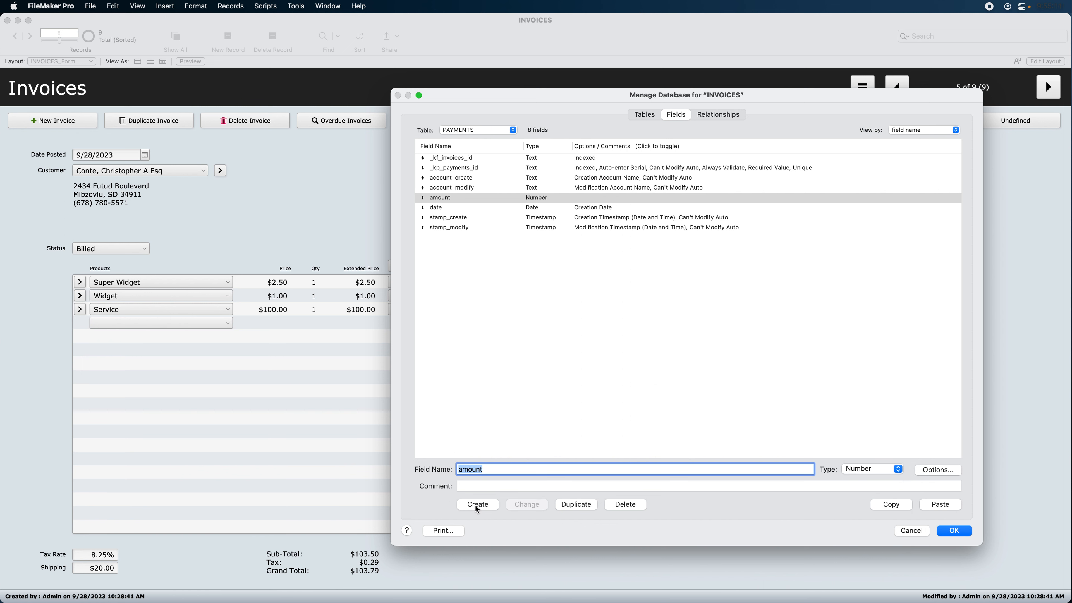
Create a Text field named type in the PAYMENTS table
text(type)
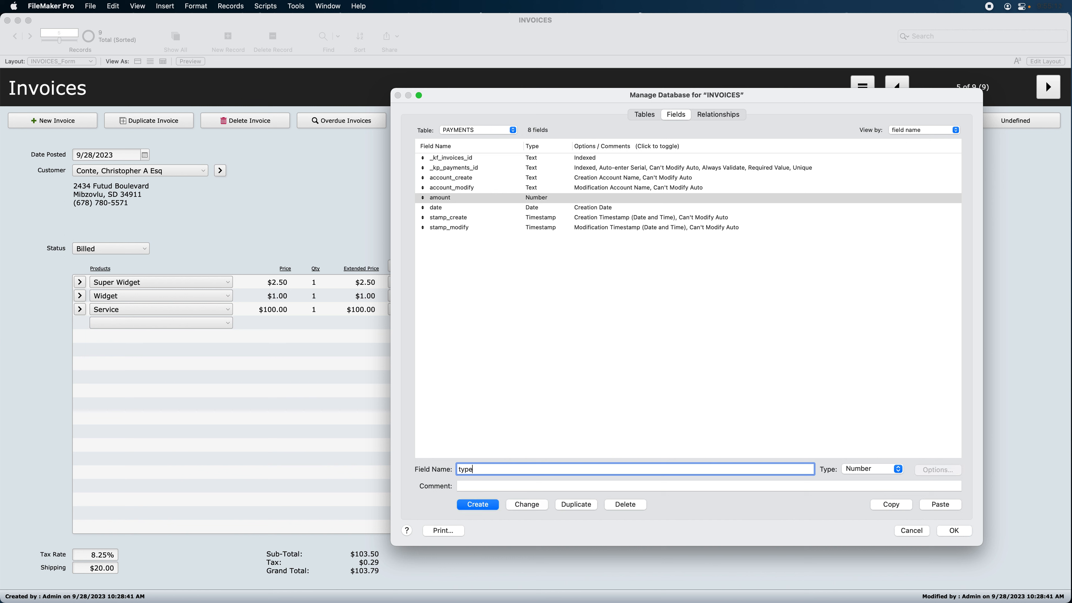
click(857, 470)
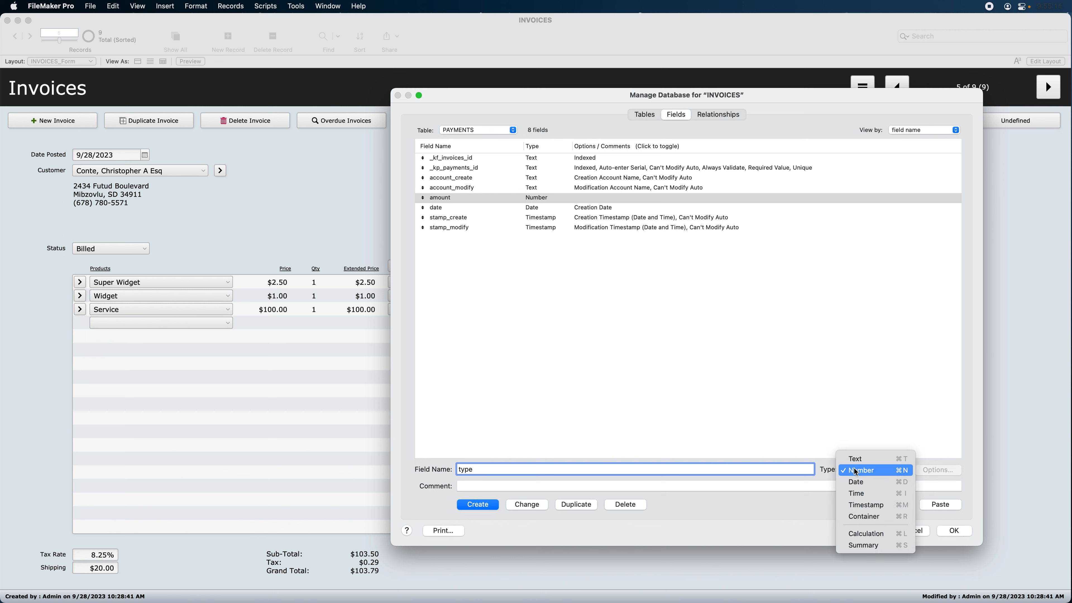
click(857, 464)
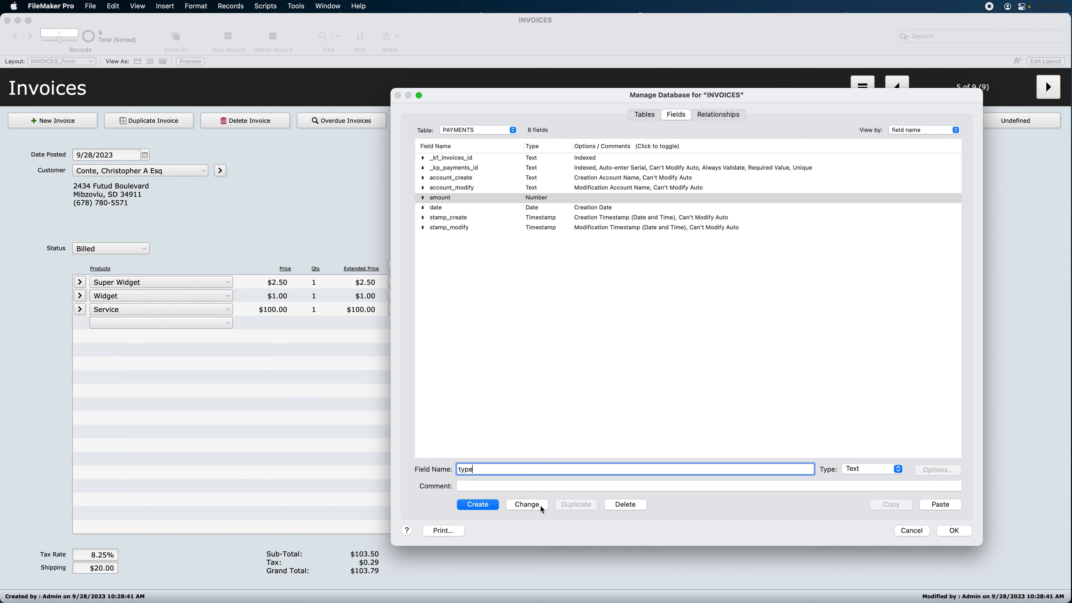
click(482, 505)
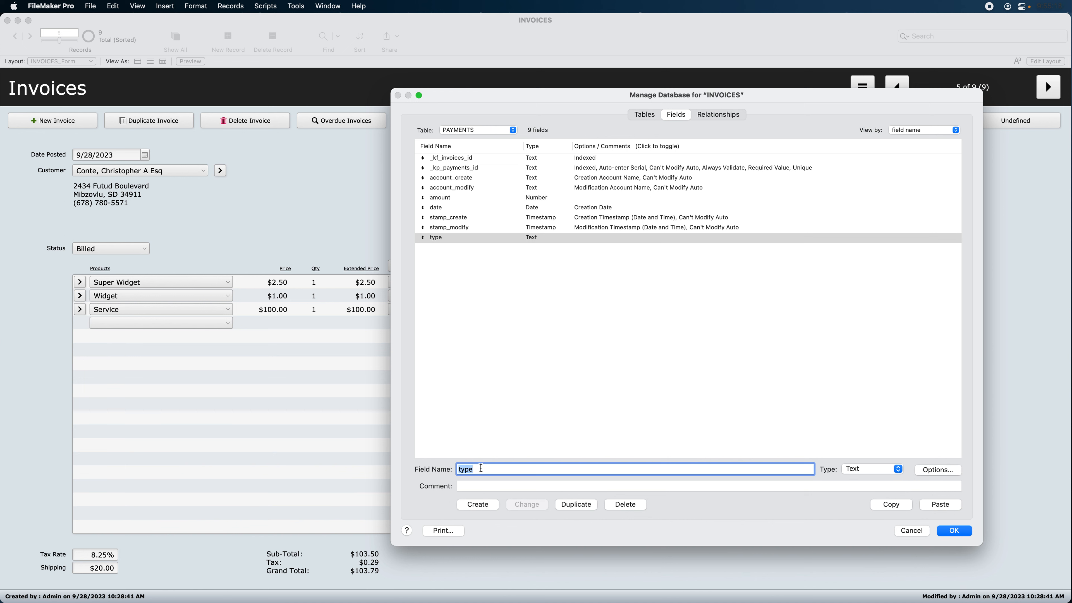
Add two more Text fields, cc_check and notes, to the PAYMENTS table
text(cc_)
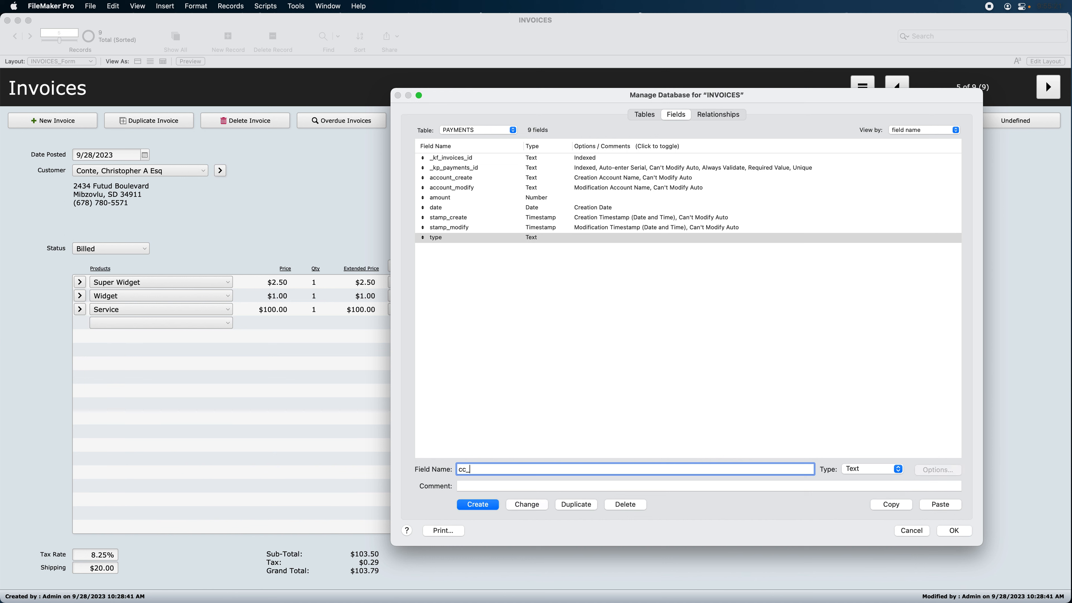
text(check)
click(483, 505)
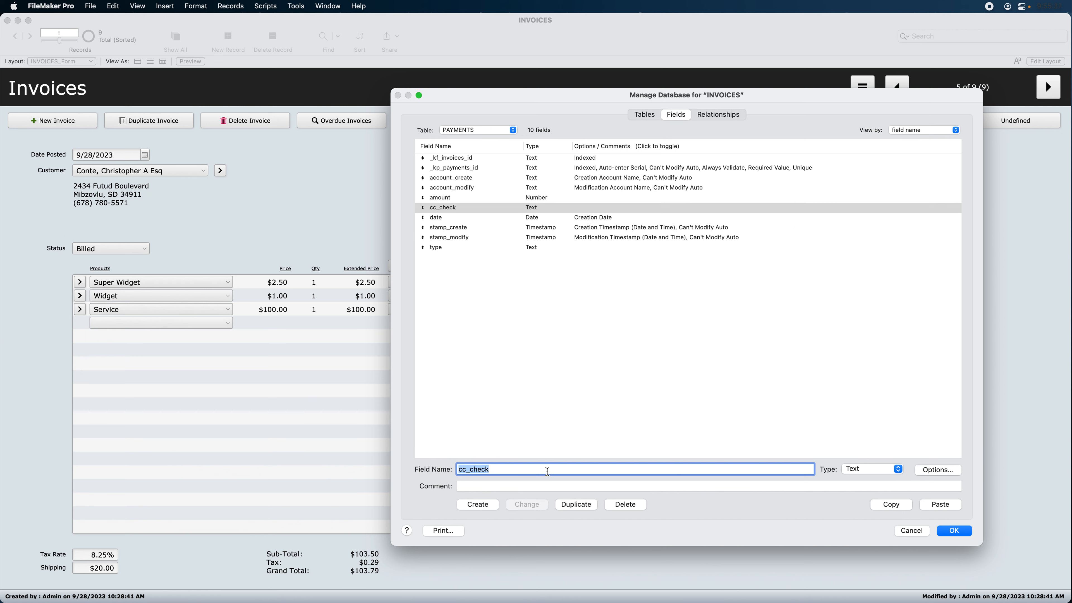
text(notes)
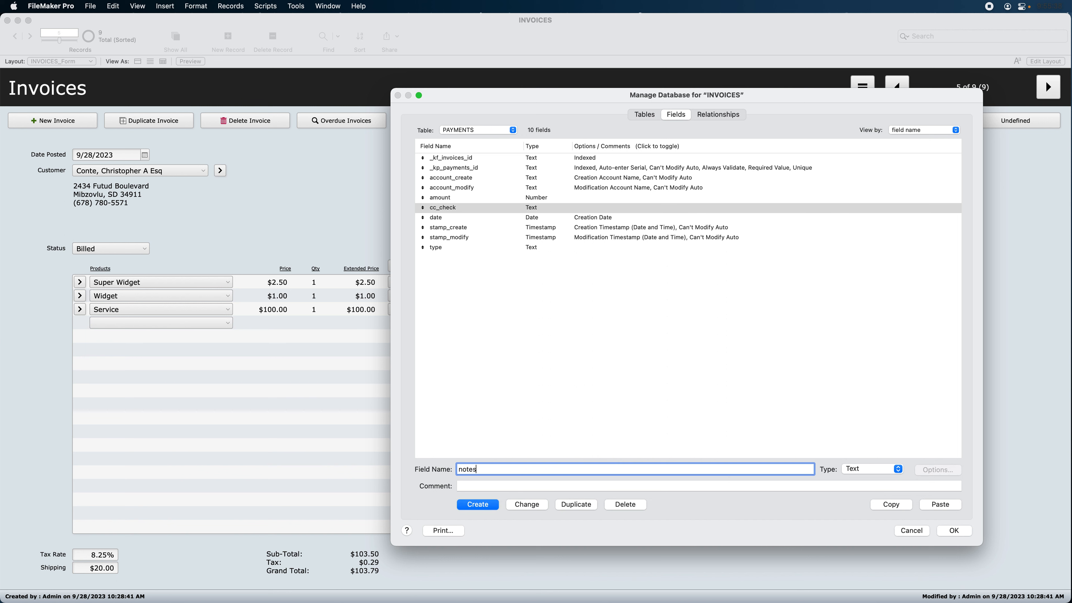
click(471, 506)
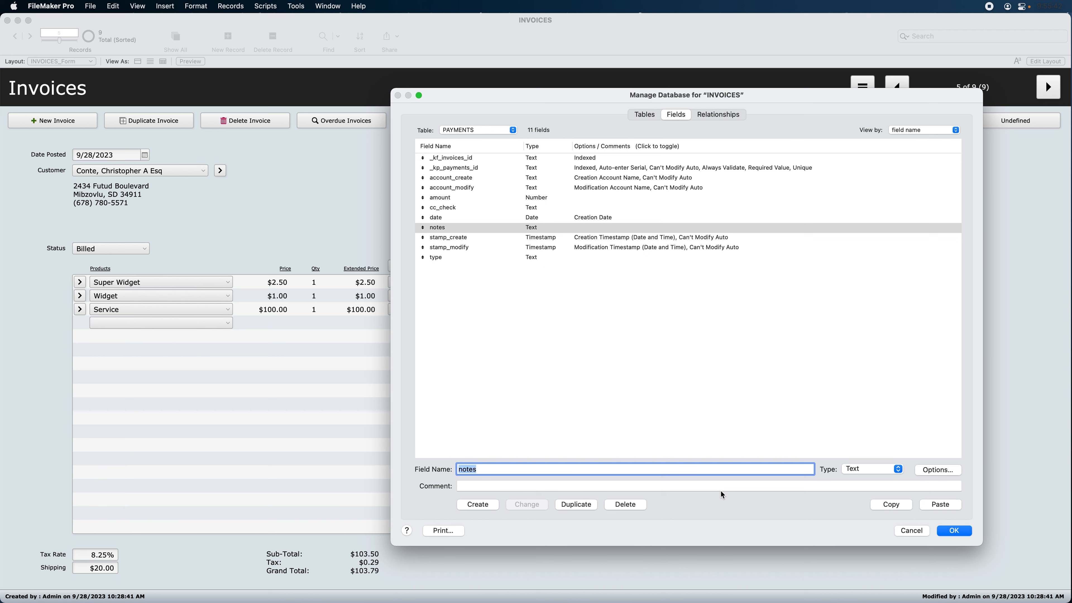
Move the PAYMENTS table occurrence in the relationships graph to just below ADDRESSES
click(710, 115)
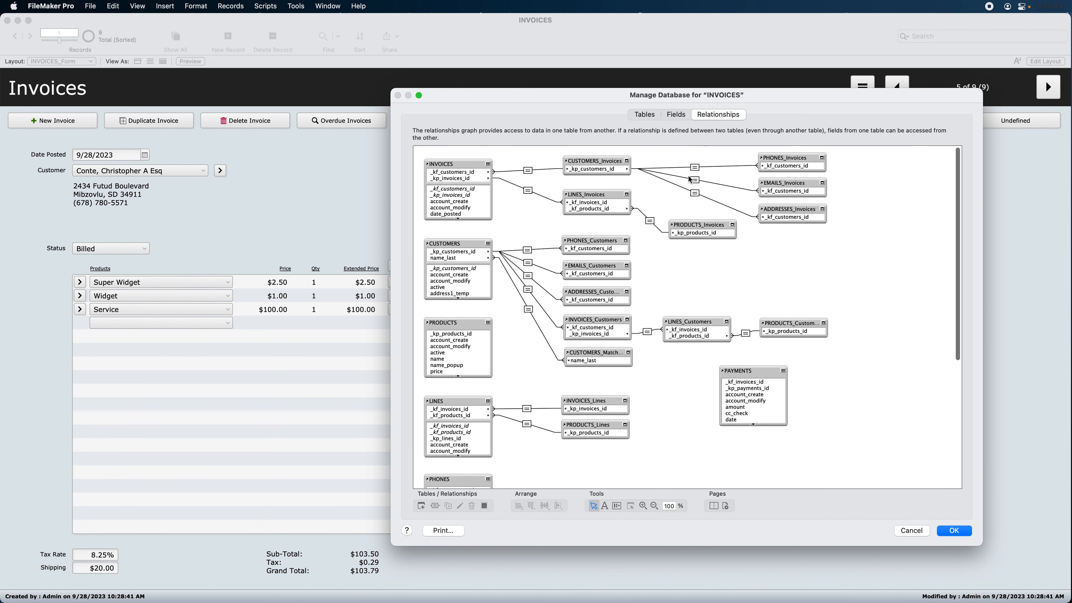
scroll(634, 288, down, 5)
drag(751, 170, 460, 450)
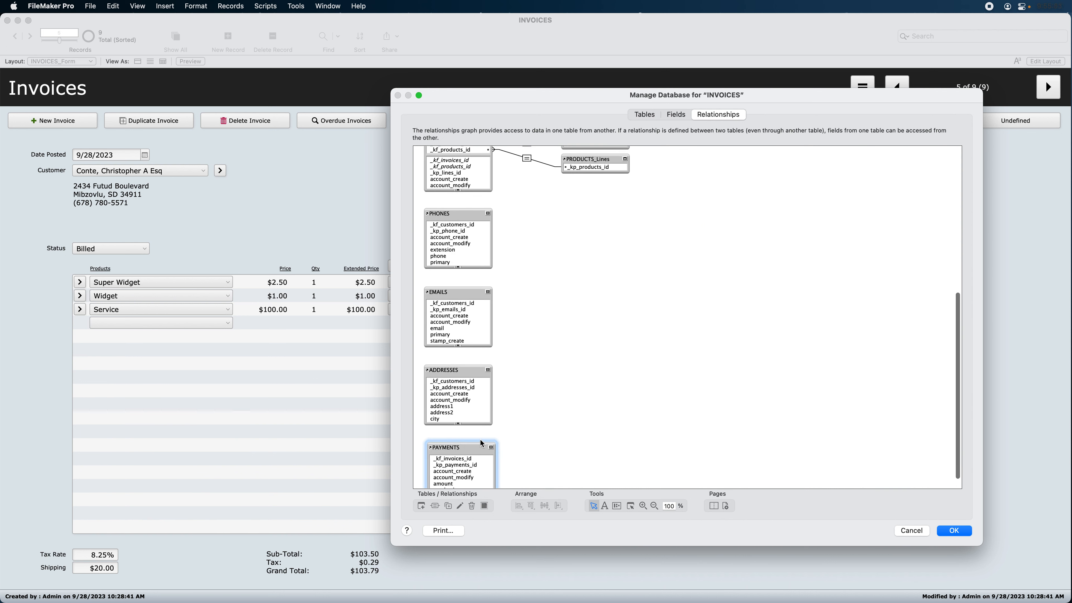
Move CUSTOMERS and all table occurrences below the INVOICES group down to make room in the graph
scroll(545, 320, up, 10)
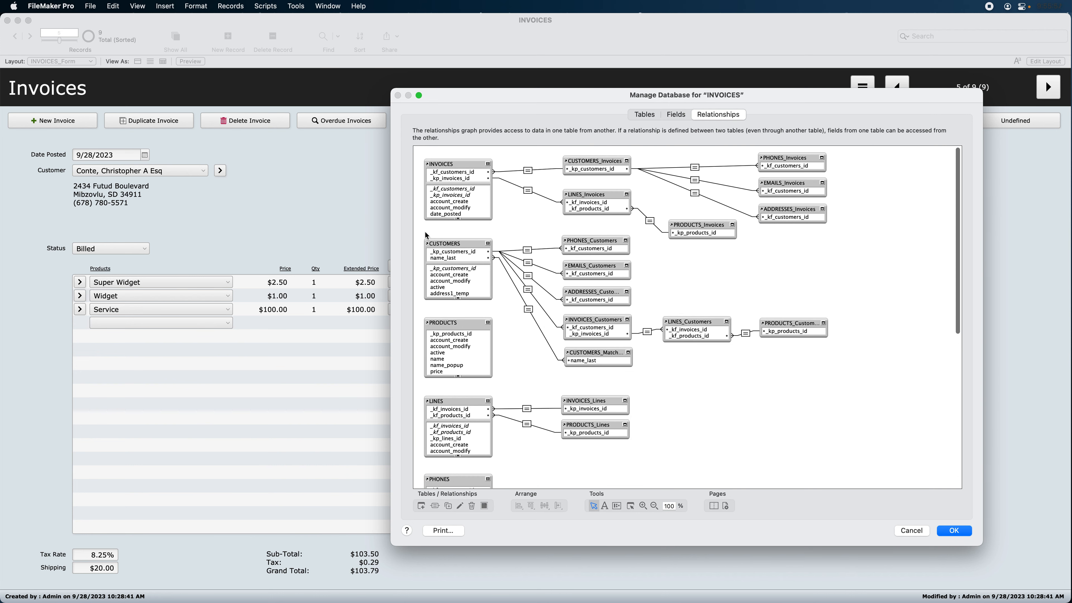
drag(421, 247, 837, 506)
scroll(476, 391, up, 10)
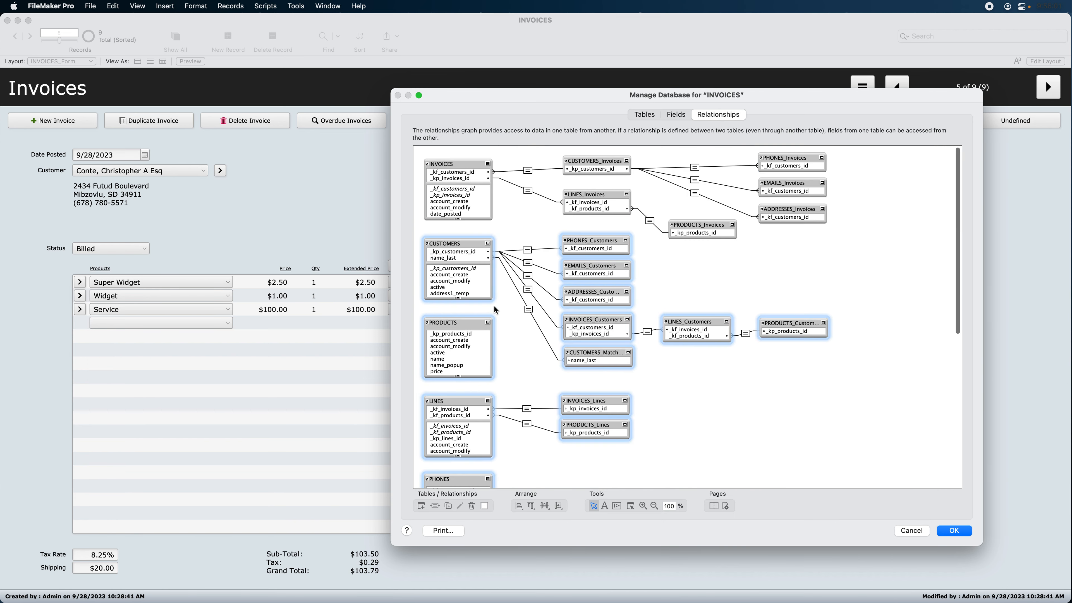
drag(457, 239, 459, 297)
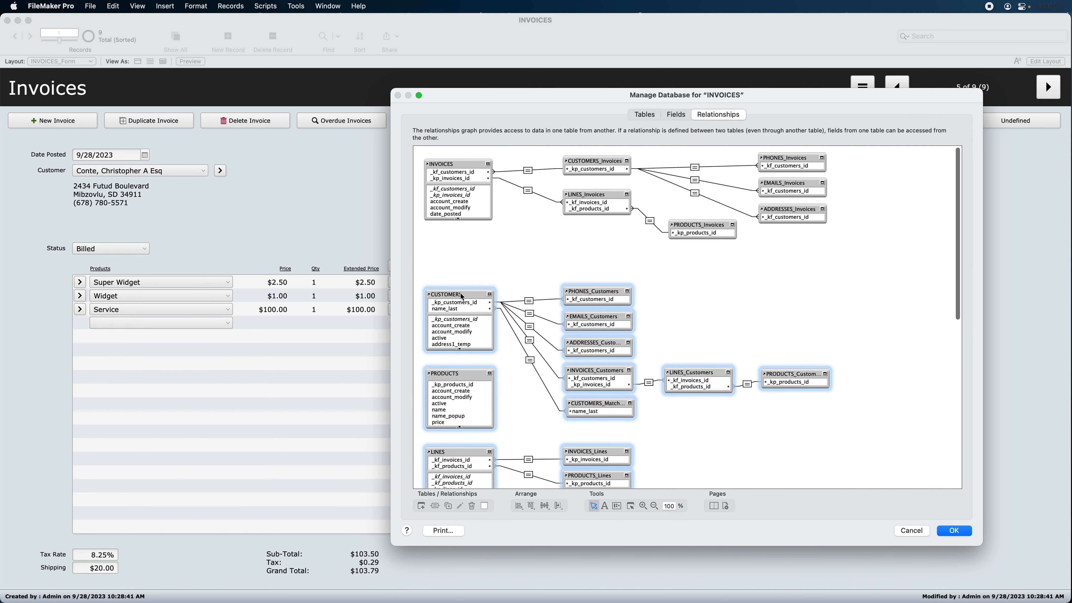
Duplicate LINES_Invoices, place the copy beneath it, and point it to the PAYMENTS table with the name PAYMENTS_Invoices
click(576, 195)
key(super+d)
drag(590, 207, 578, 239)
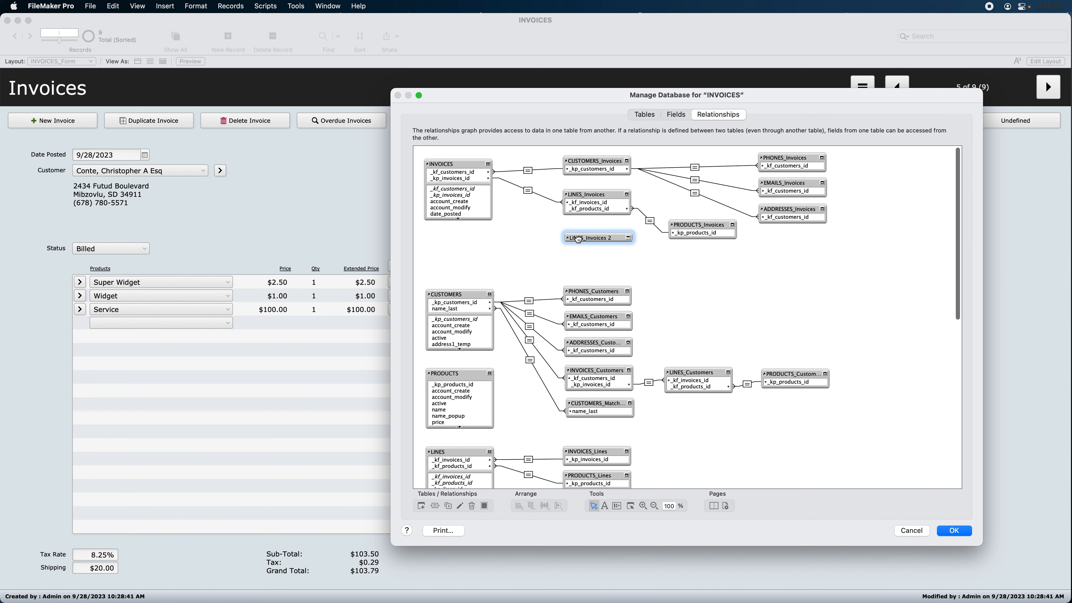
double_click(578, 239)
click(239, 275)
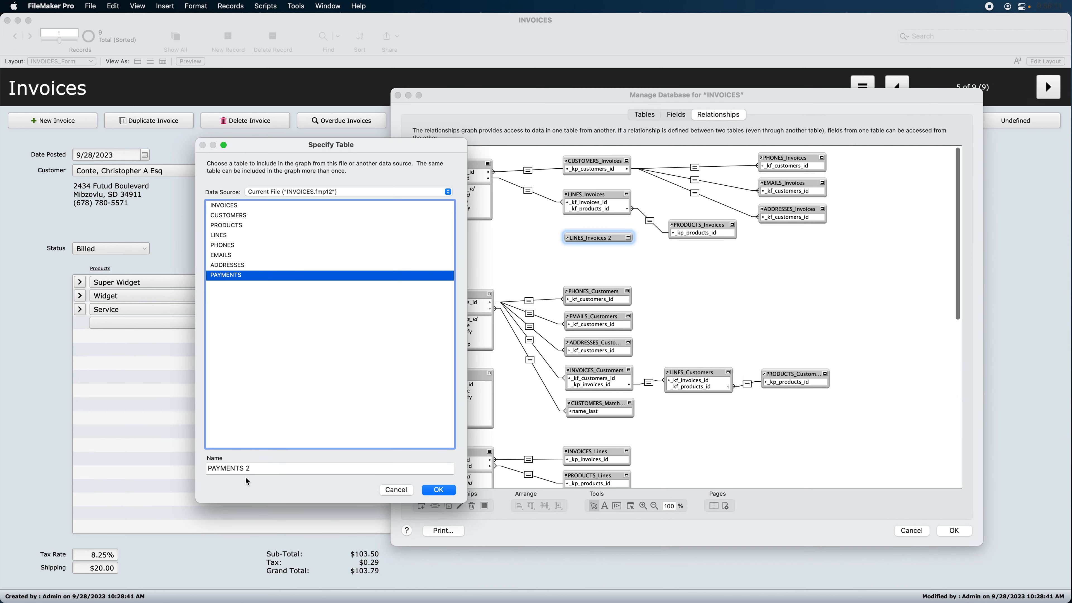
double_click(246, 468)
text(_Invoices)
key(Return)
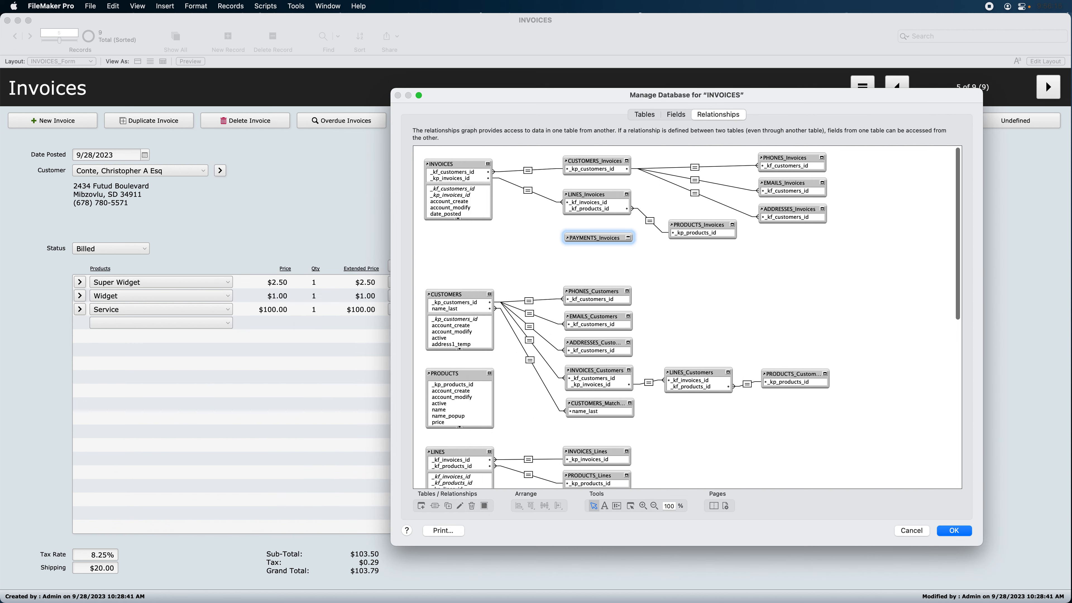
Relate _kp_invoices_id in INVOICES to _kf_invoices_id in PAYMENTS_Invoices, allowing creation and cascading deletion of payment records, and save the database changes
click(628, 238)
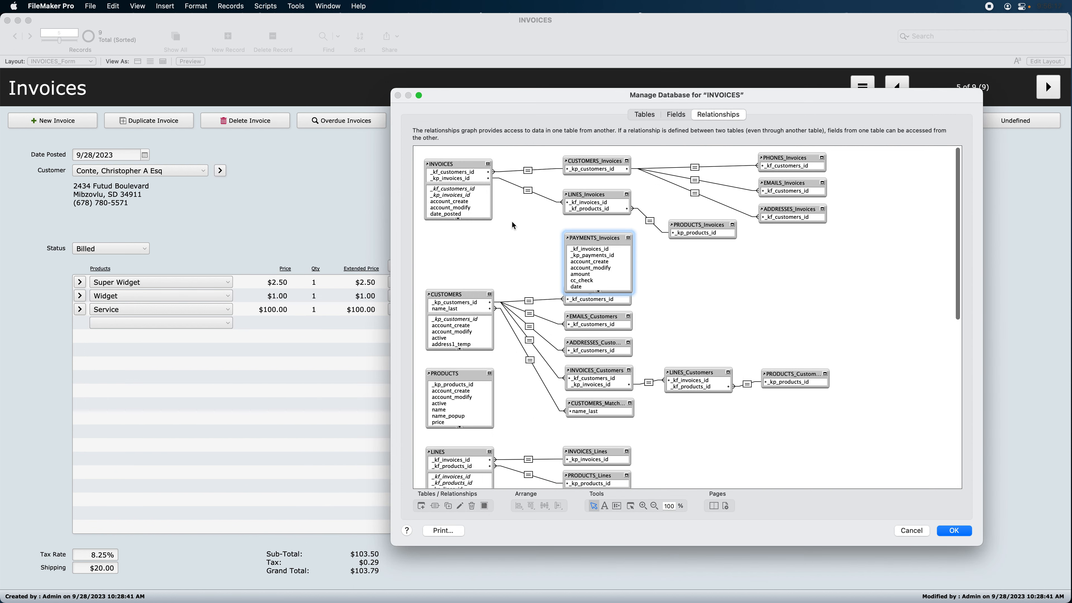
drag(462, 197, 587, 249)
double_click(528, 212)
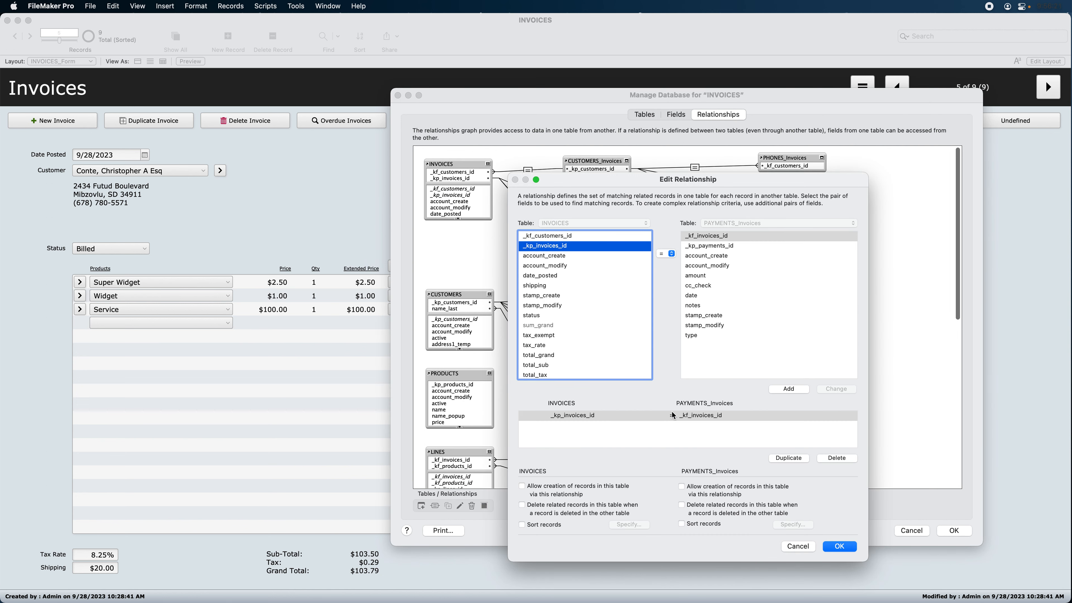
click(704, 490)
click(693, 510)
click(826, 541)
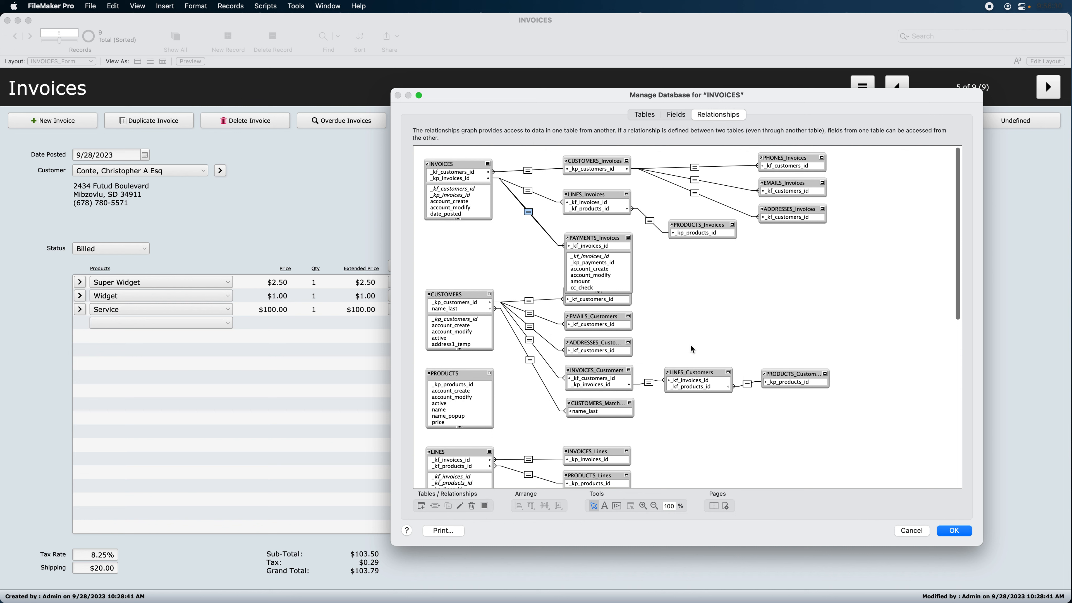
click(628, 239)
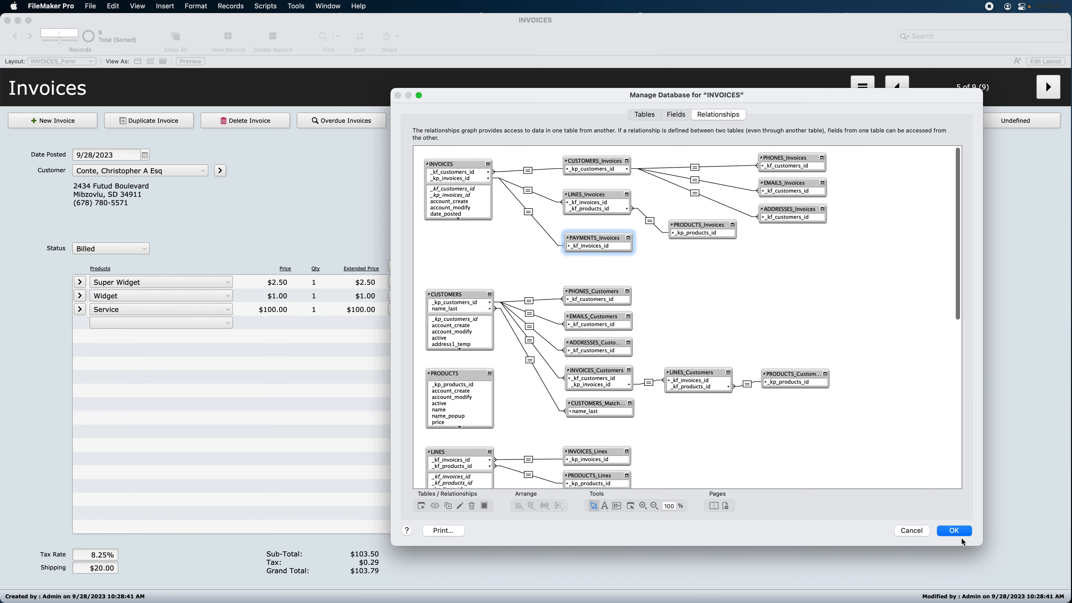
click(958, 528)
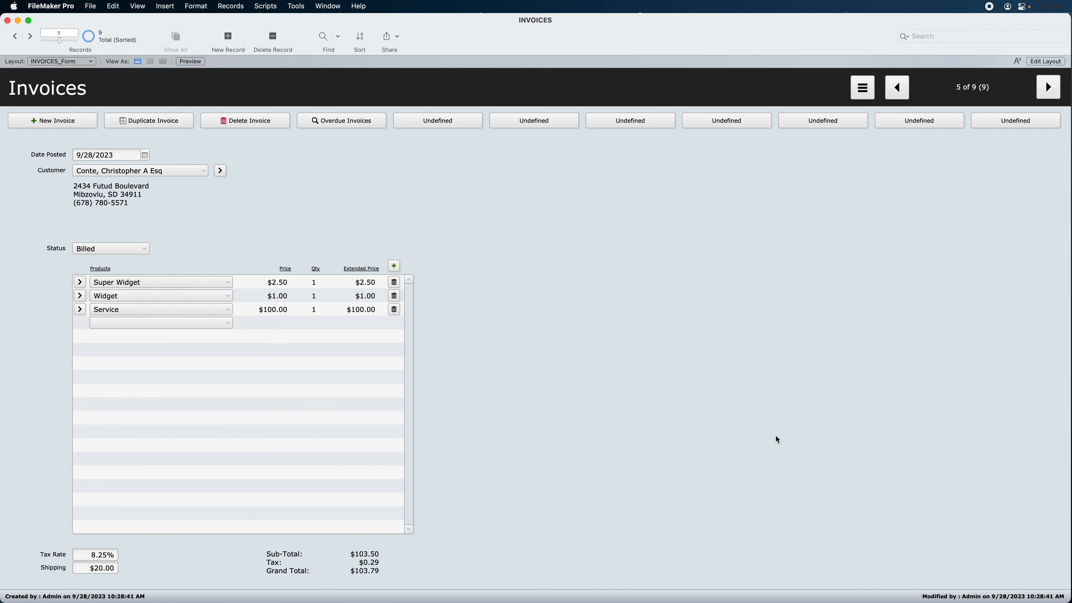
Edit the layout and duplicate the LINES_Invoices portal with its headings, buttons and totals block alongside the original
click(1044, 61)
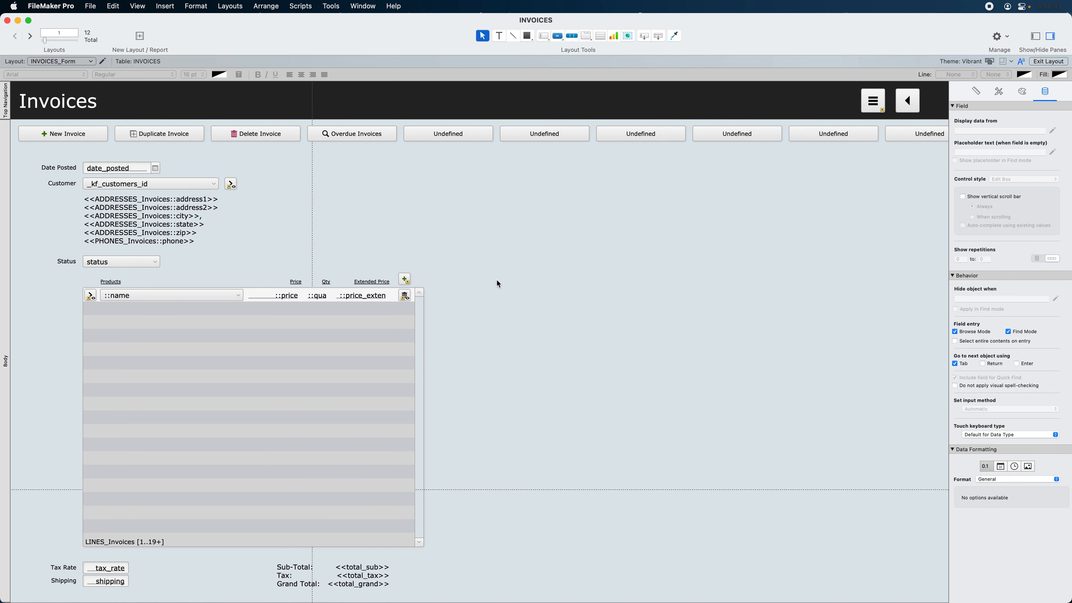
drag(489, 263, 103, 474)
drag(454, 551, 65, 282)
shift+click(355, 577)
shift+click(382, 576)
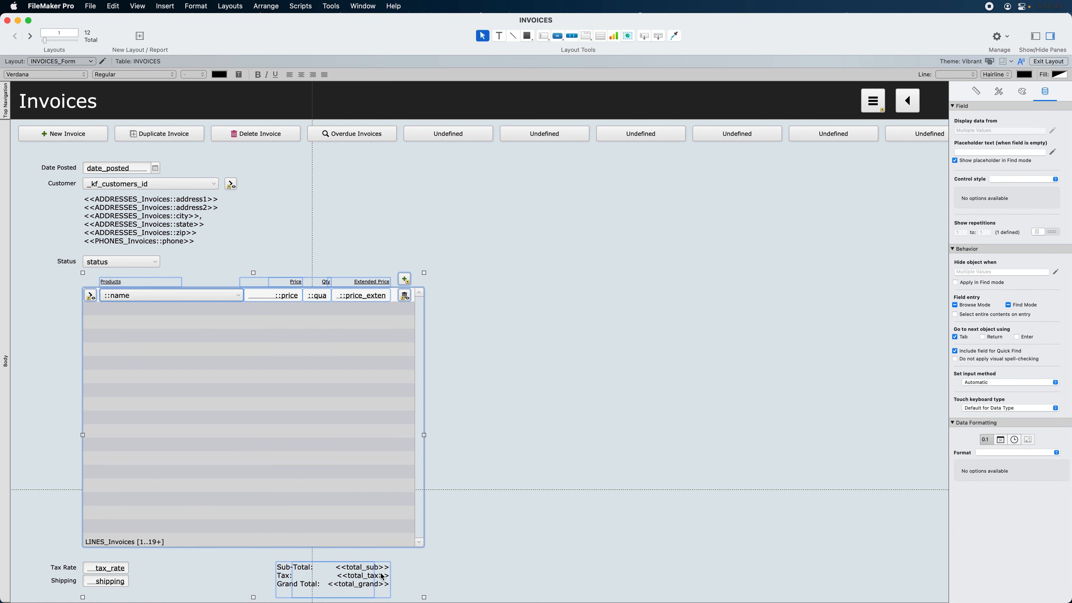
drag(270, 474, 636, 463)
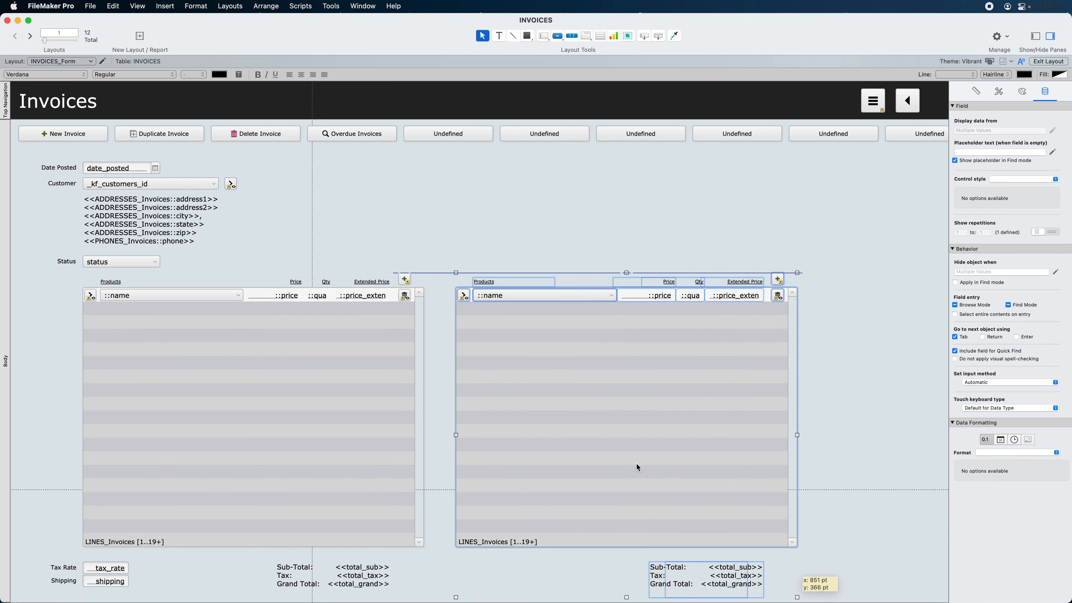
Set the duplicated portal to show records from PAYMENTS_Invoices with 5 rows
double_click(602, 438)
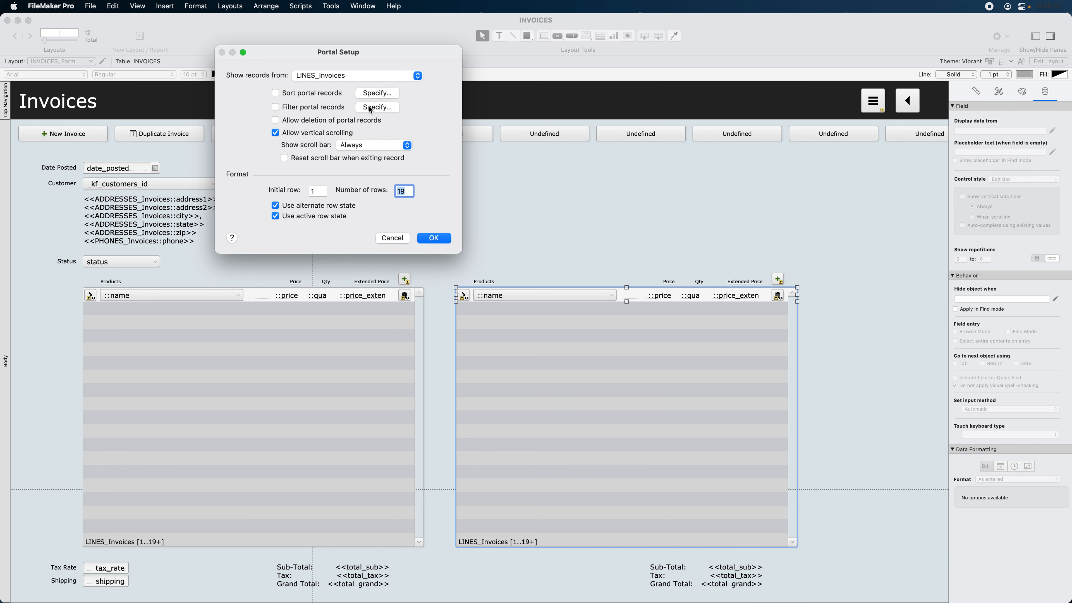
click(340, 77)
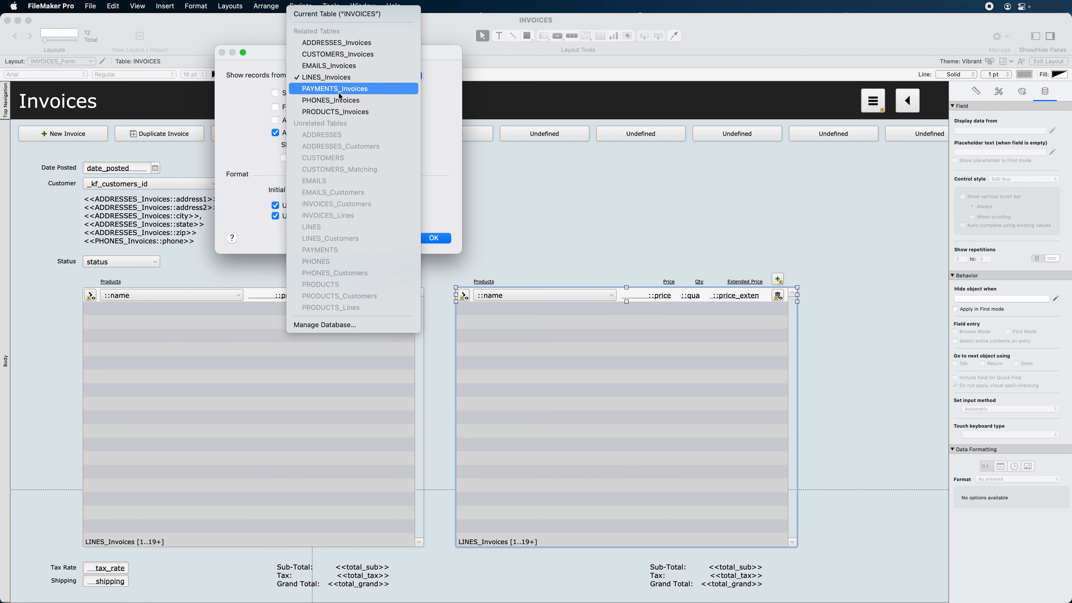
click(341, 89)
click(434, 239)
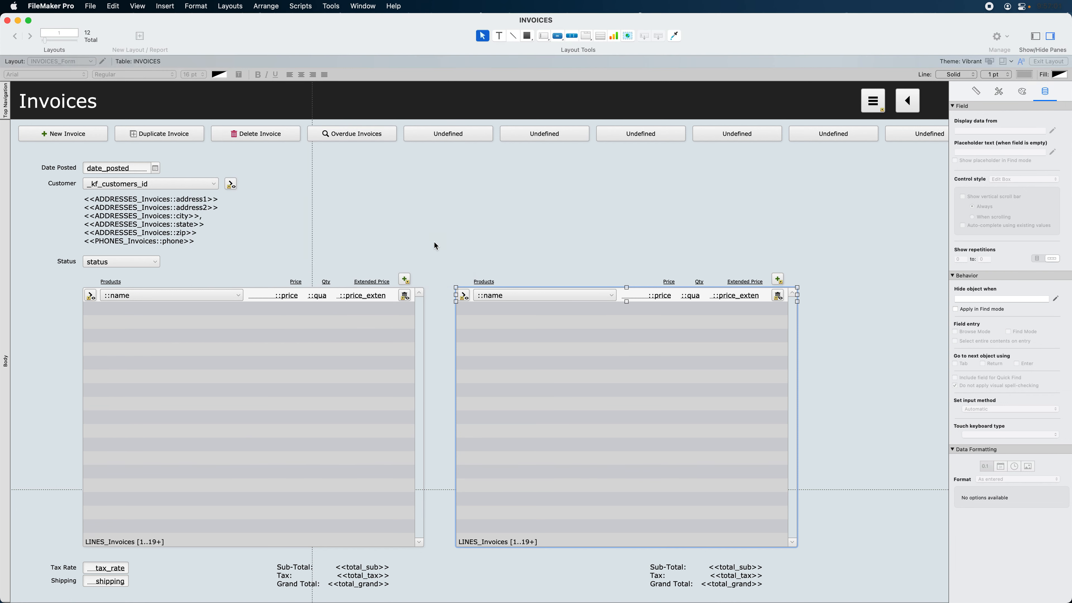
double_click(529, 358)
text(5)
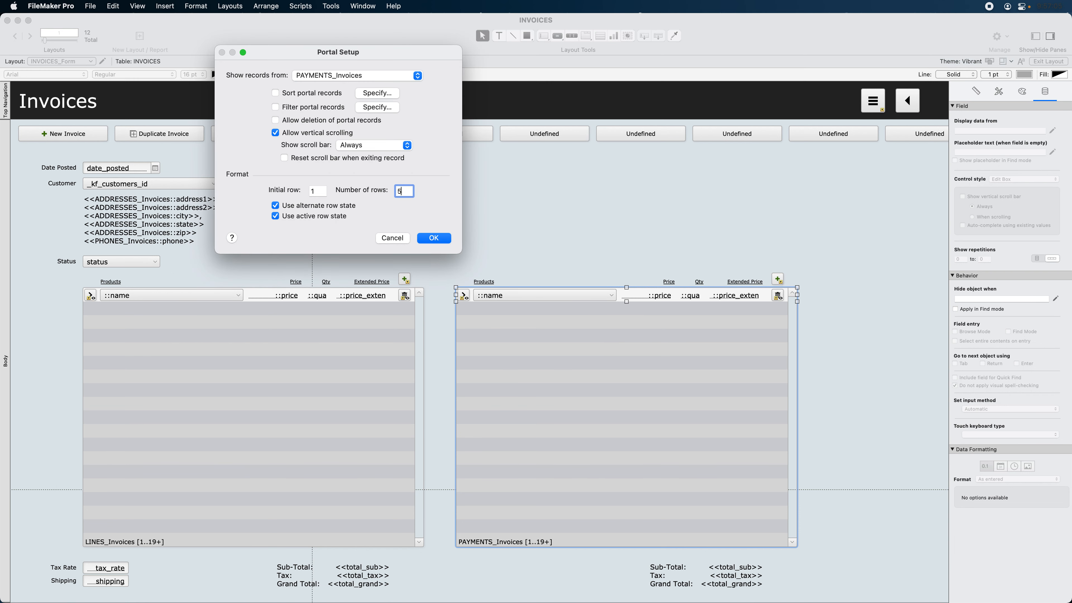
key(Return)
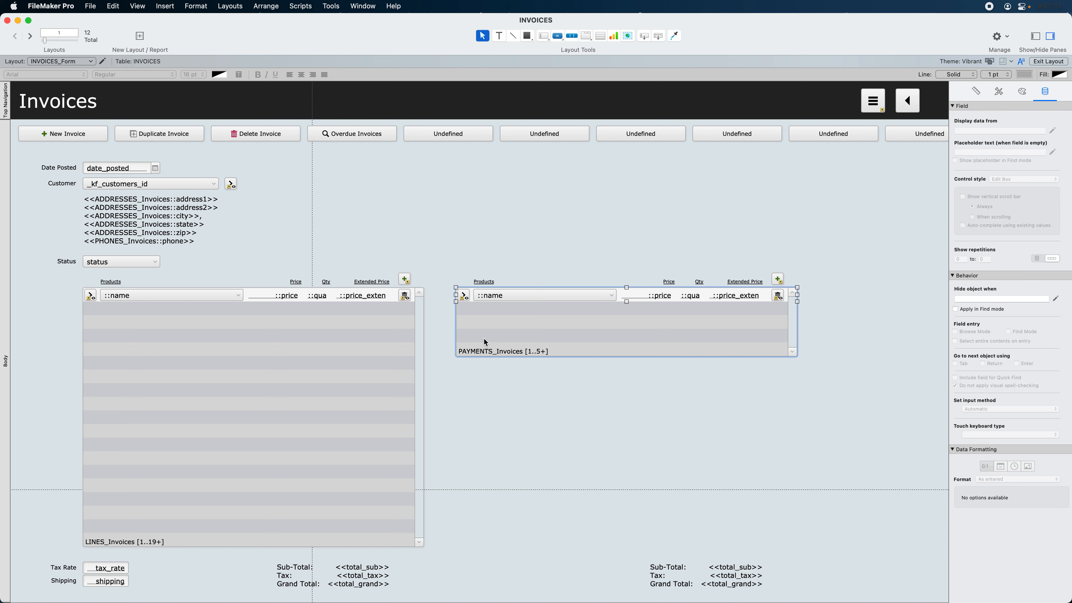
Move the duplicated totals block up to just beneath the PAYMENTS_Invoices portal
drag(876, 548, 557, 581)
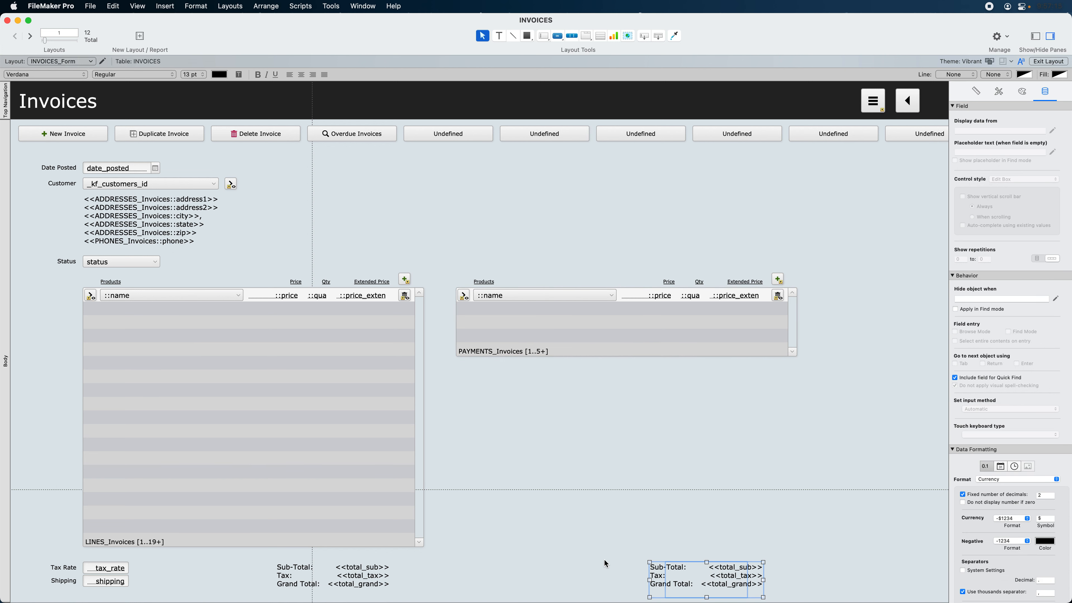
click(649, 533)
drag(822, 573, 625, 573)
key(shift+Up)
key(shift+Up)
key(shift+Up)
key(shift+Up)
key(shift+Up)
key(shift+Up)
key(shift+Up)
key(shift+Up)
key(shift+Up)
key(shift+Up)
key(shift+Up)
key(shift+Up)
key(shift+Up)
key(shift+Up)
key(shift+Up)
key(shift+Up)
key(shift+Up)
key(shift+Up)
key(shift+Up)
key(shift+Up)
key(shift+Up)
key(shift+Up)
key(shift+Up)
key(shift+Up)
key(shift+Up)
key(shift+Up)
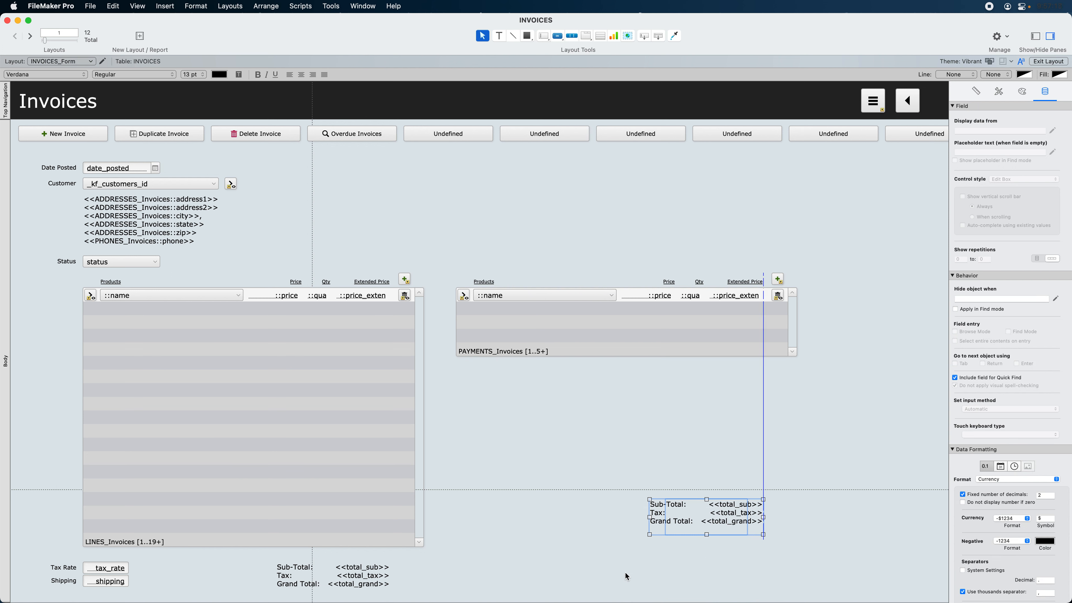
key(shift+Up)
key(shift+Up)
key(shift+Up)
key(shift+Up)
key(shift+Up)
key(shift+Up)
key(shift+Up)
key(shift+Up)
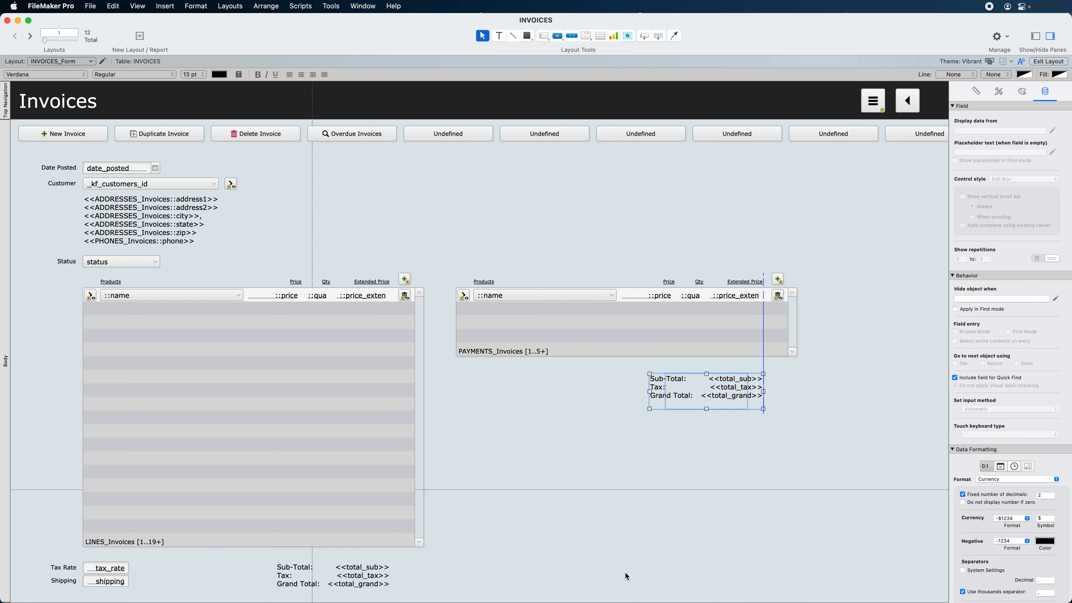
Delete the arrow button from the PAYMENTS_Invoices portal row
click(464, 296)
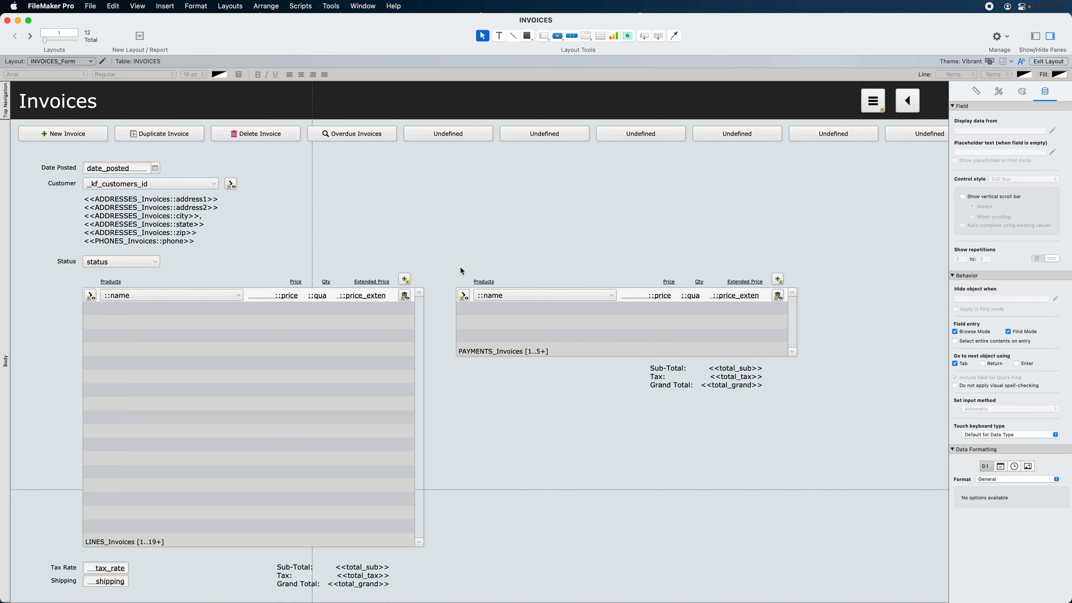
key(Delete)
click(778, 295)
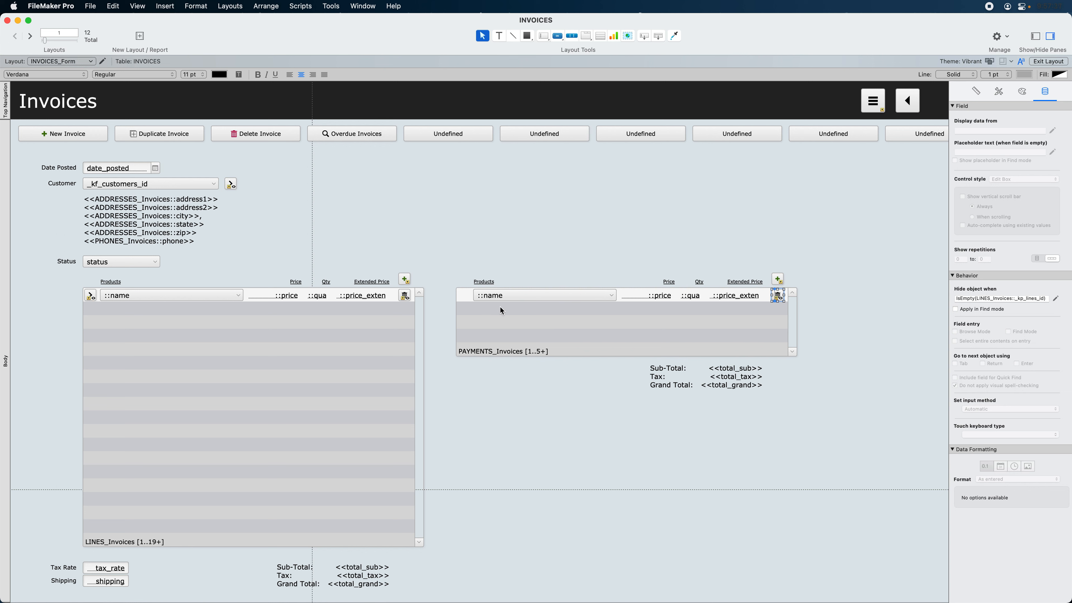
click(492, 295)
key(super+z)
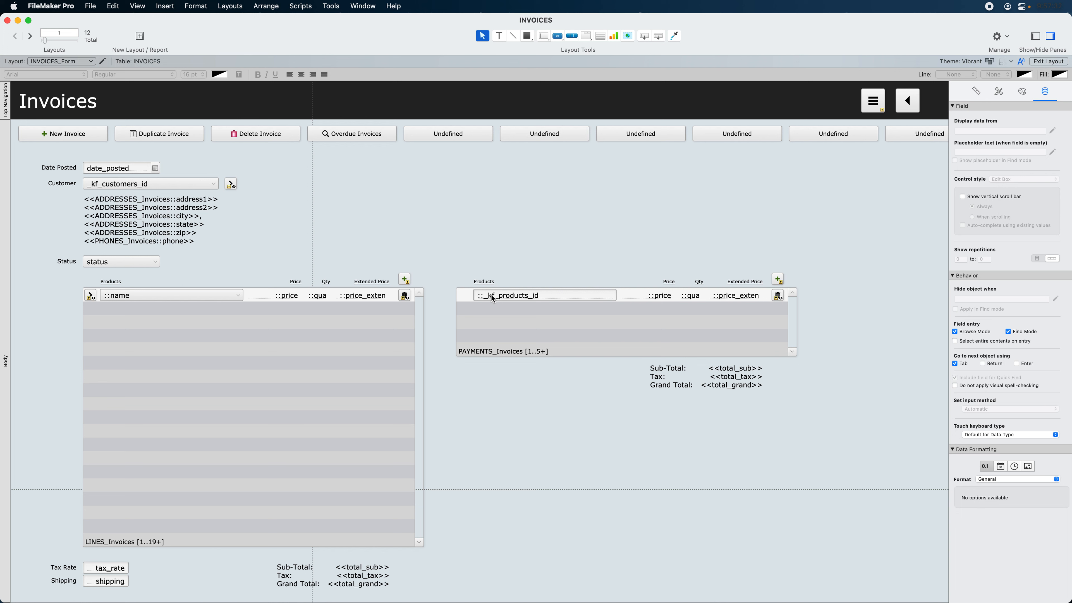
key(super+shift+z)
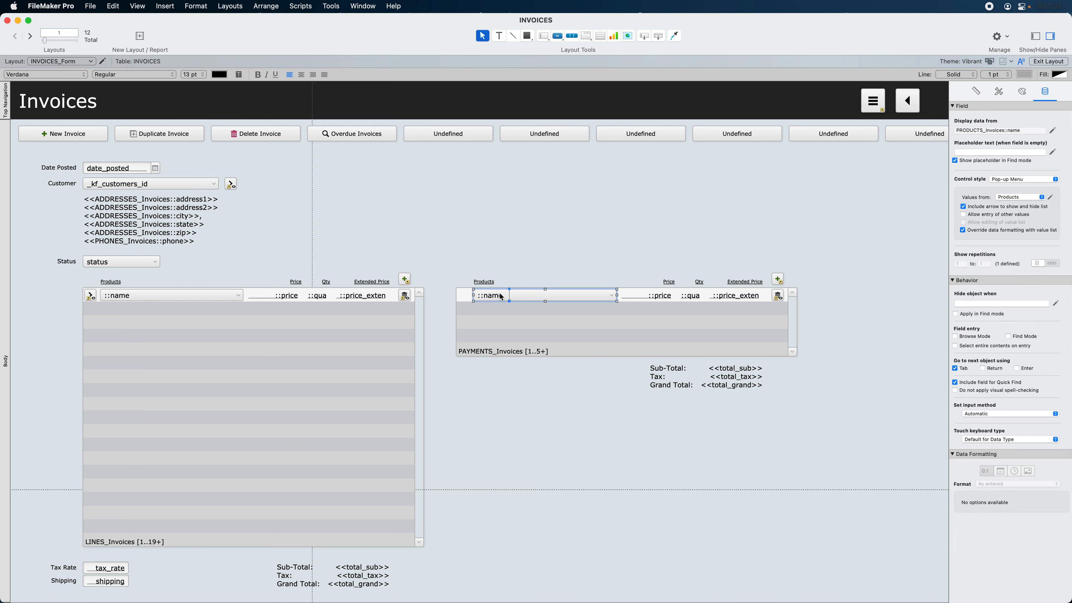
Change the Products heading above the PAYMENTS_Invoices portal to Type
click(485, 284)
double_click(486, 284)
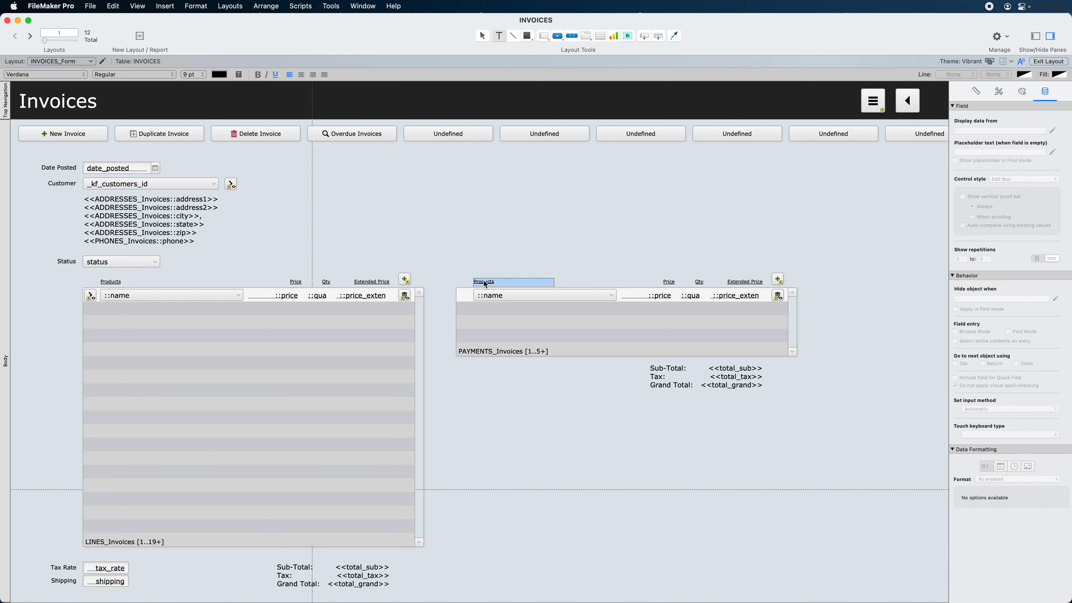
text(Type)
Narrow the two stacked fields under the Type heading and offset the ::name pop-up menu below the ::_kf_products_id field
drag(628, 275, 467, 311)
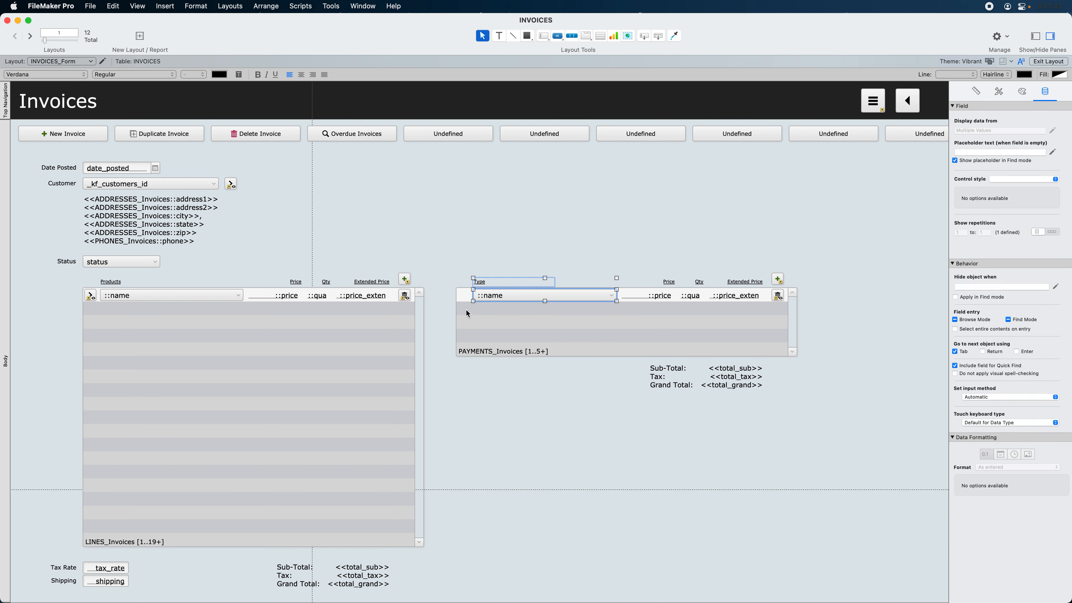
shift+click(486, 286)
drag(617, 295, 512, 302)
click(520, 274)
click(511, 292)
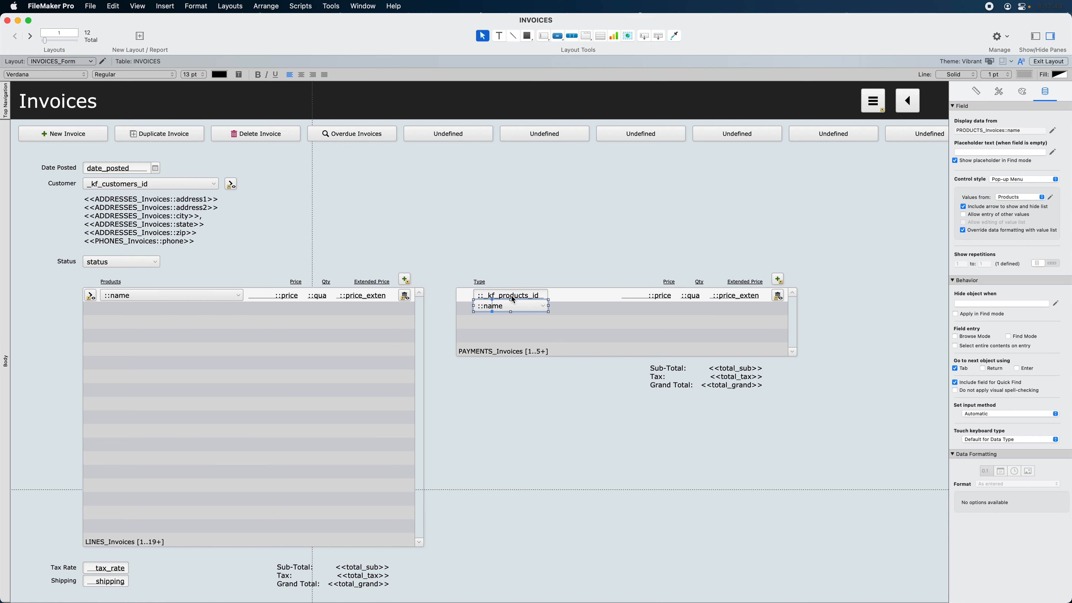
Set both stacked fields under the Type heading to display data from PAYMENTS_Invoices::type
double_click(513, 294)
click(299, 231)
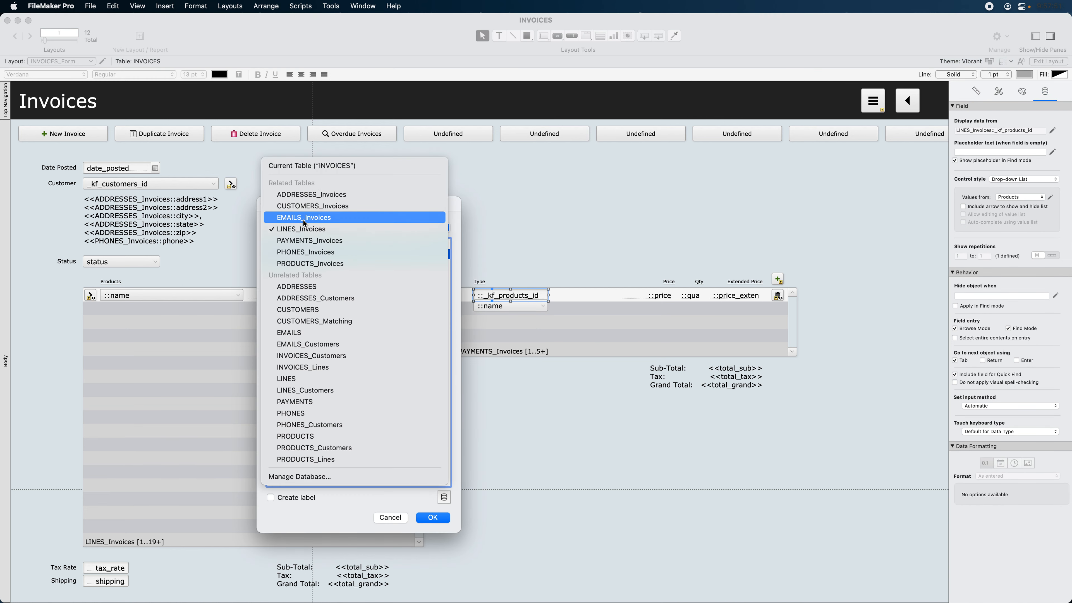
click(303, 240)
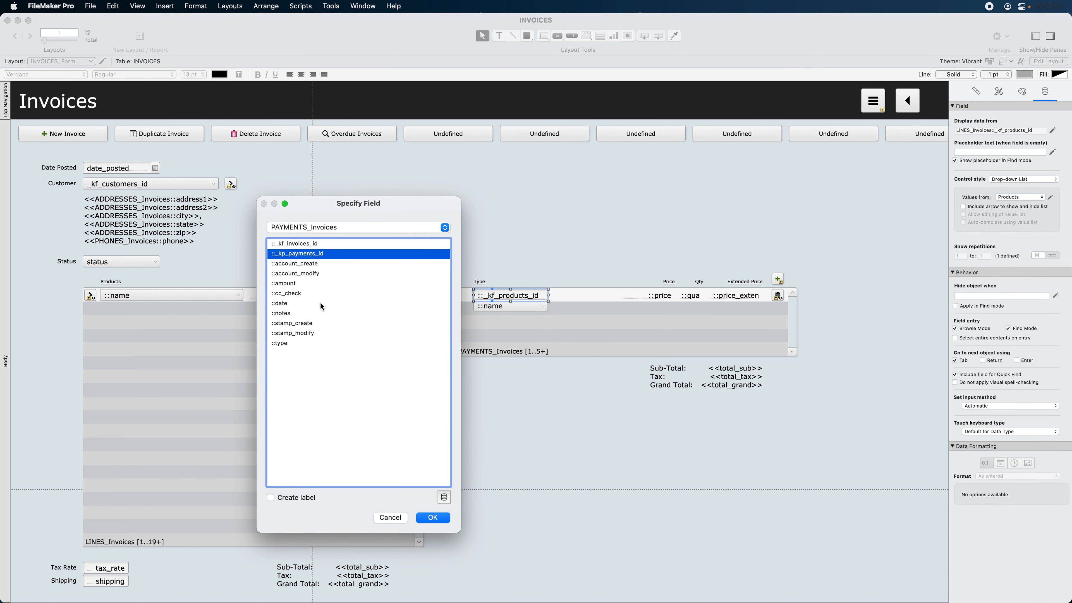
double_click(290, 343)
double_click(487, 306)
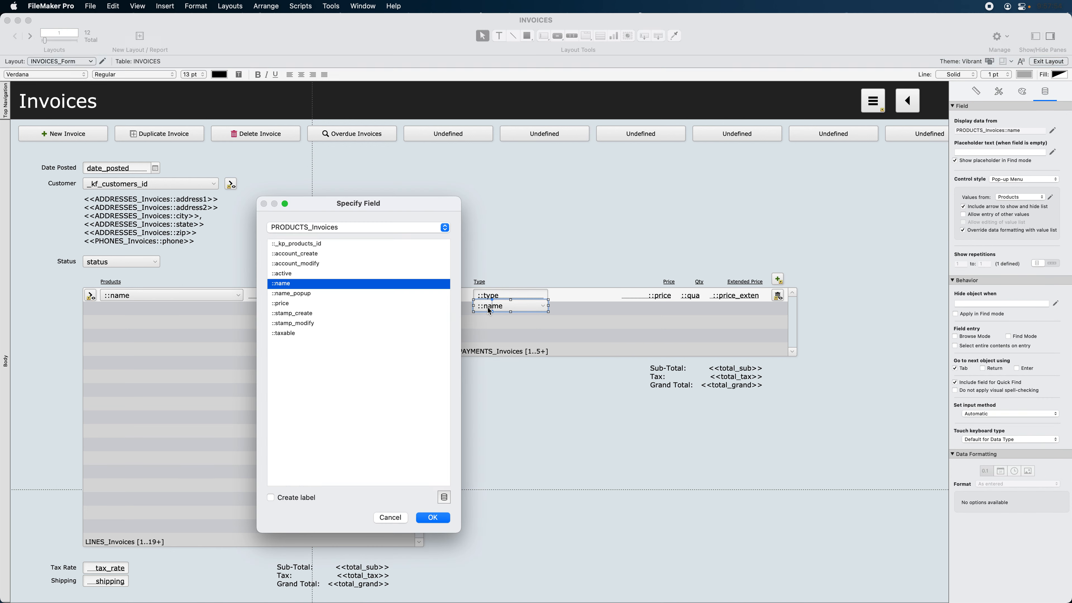
click(302, 228)
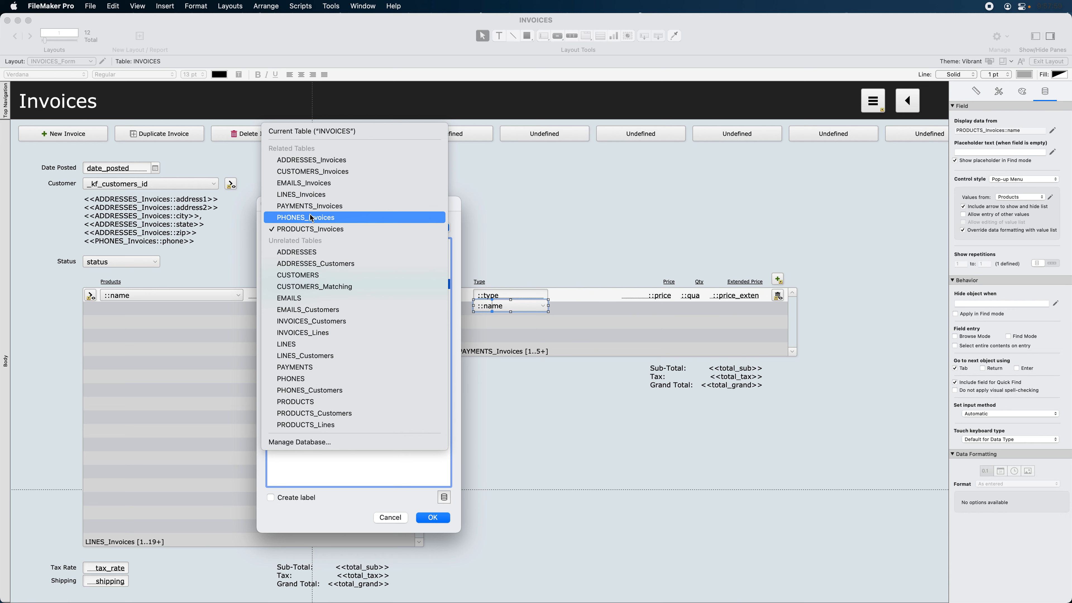
click(310, 206)
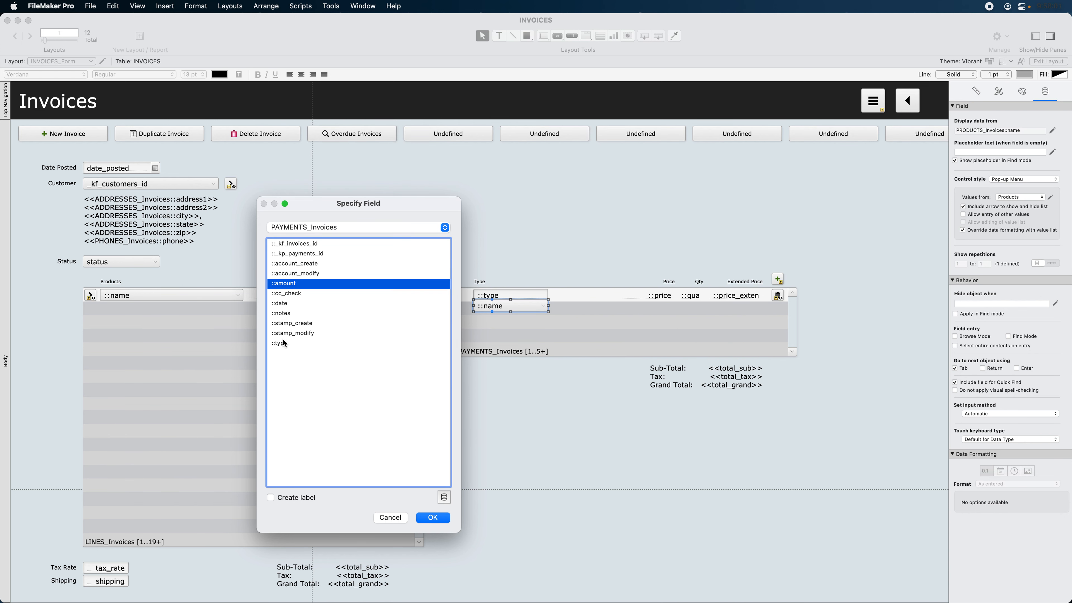
double_click(283, 344)
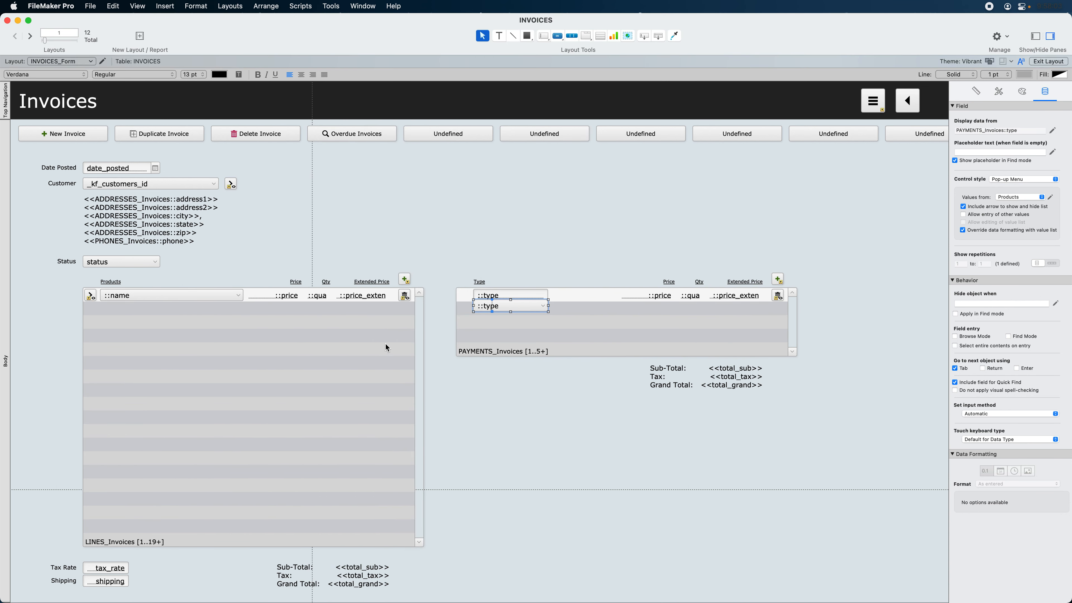
click(525, 276)
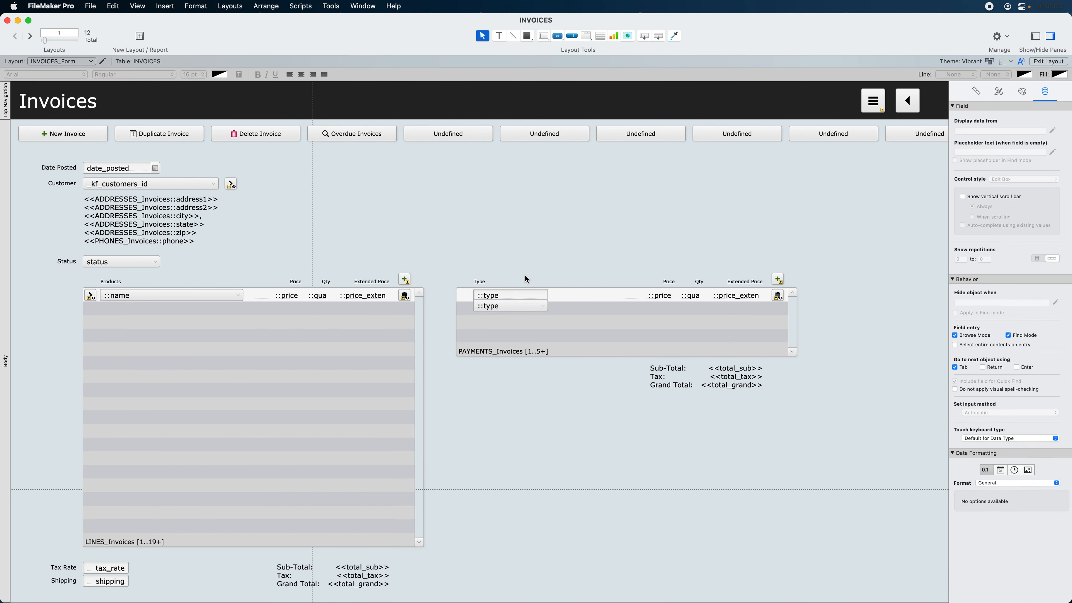
Create a value list named Payment Types with the custom values Cash, Credit and Check
click(486, 295)
click(489, 310)
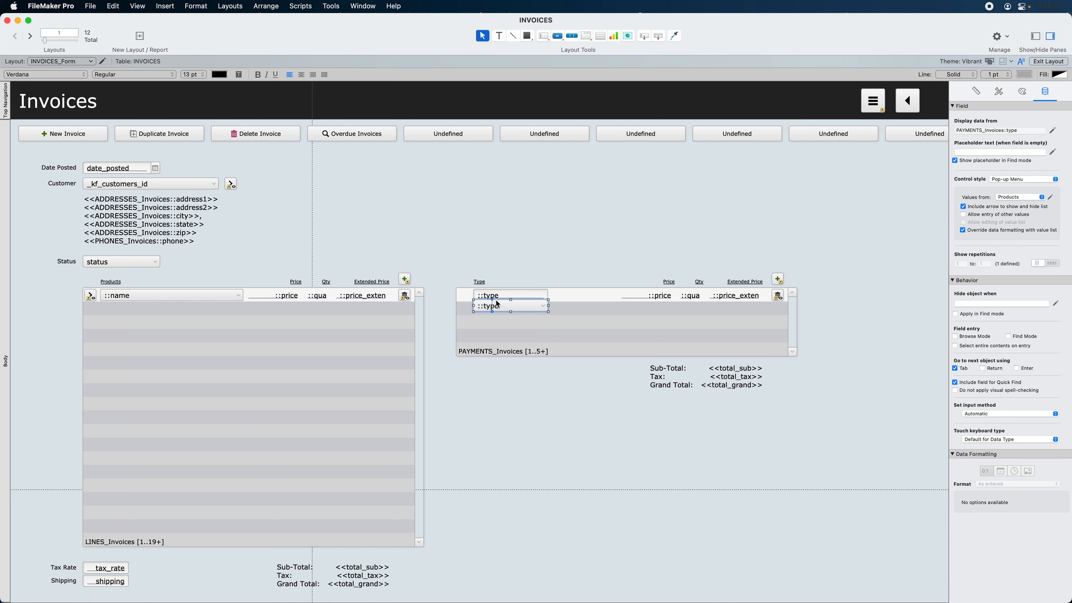
click(504, 295)
click(1052, 198)
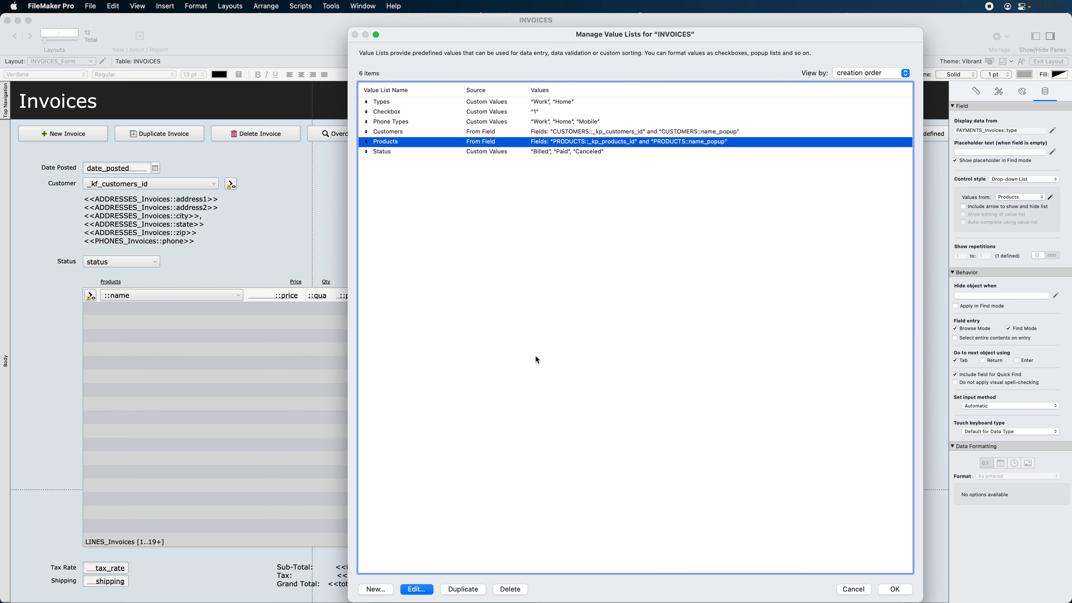
click(374, 589)
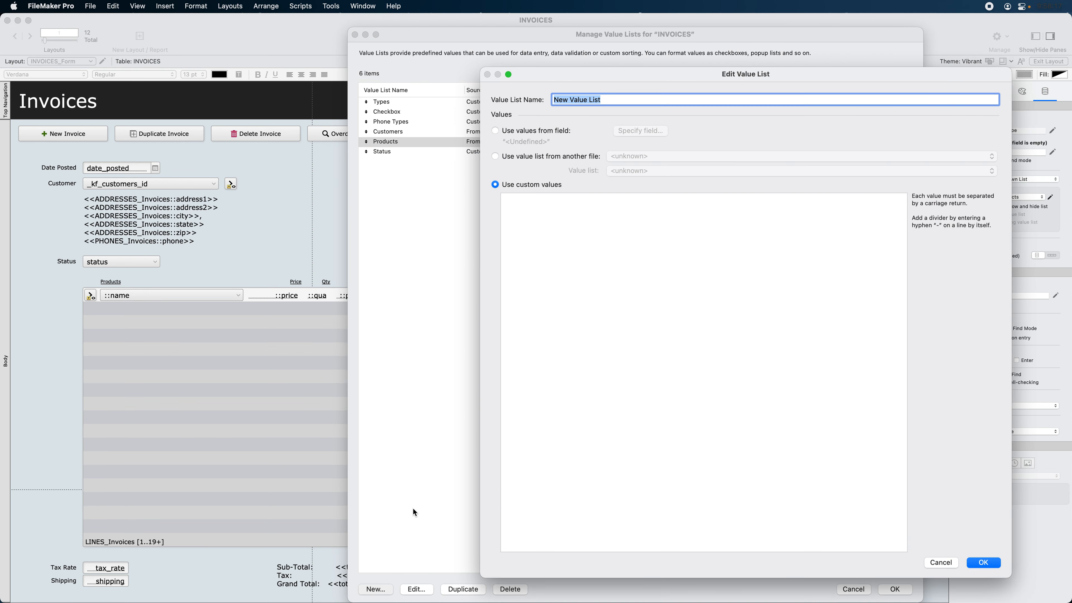
text(Payment Types)
click(618, 357)
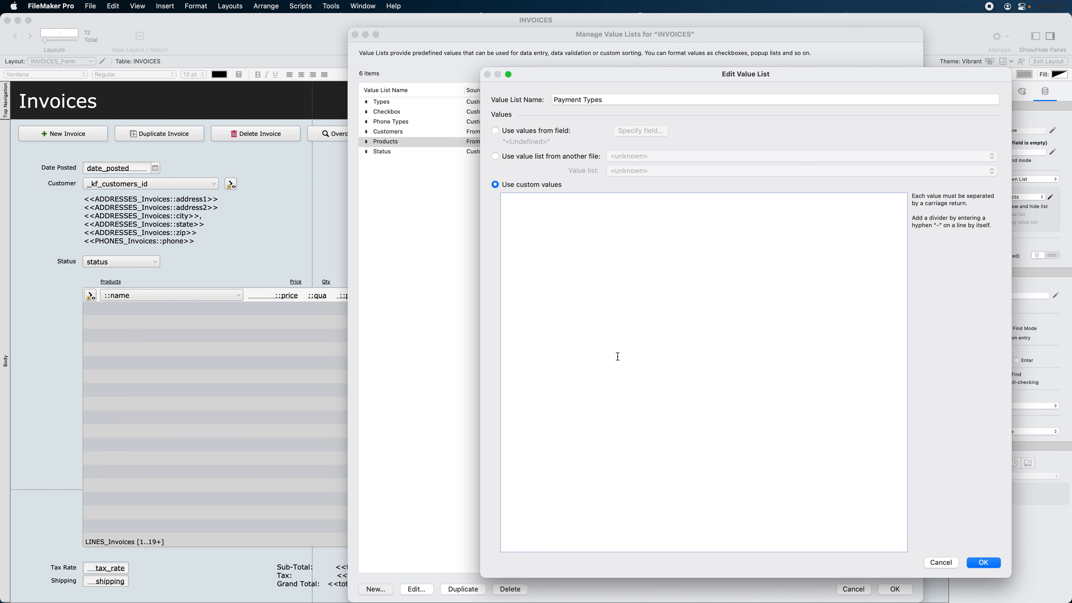
text(Cash”, “)
text(Credit”, “)
text(Chec)
text(k)
click(993, 564)
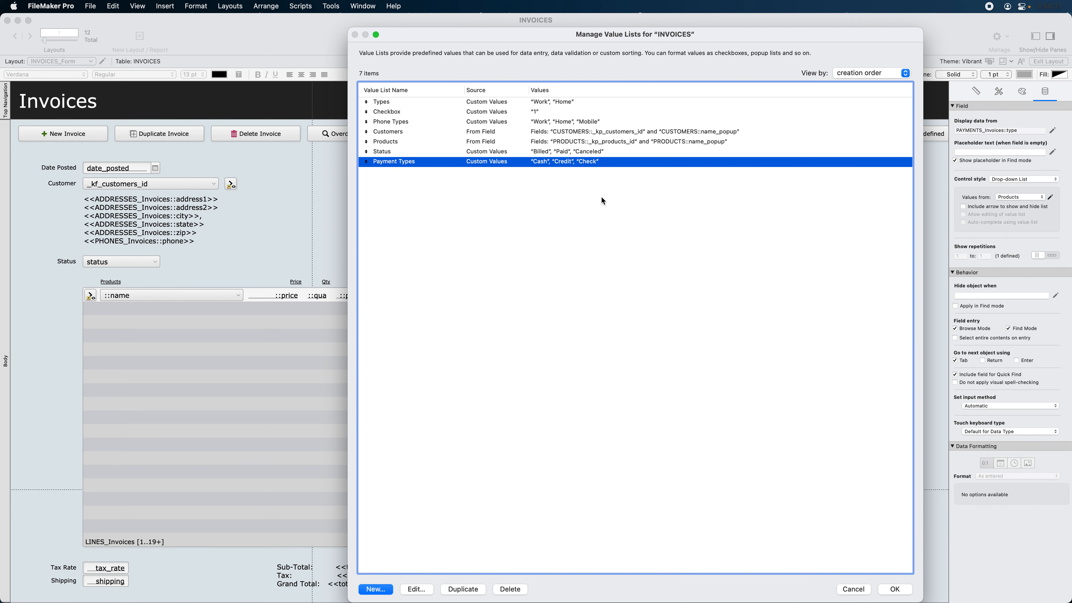
Save the value lists and assign Payment Types to both the drop-down list and the pop-up menu ::type fields
click(890, 589)
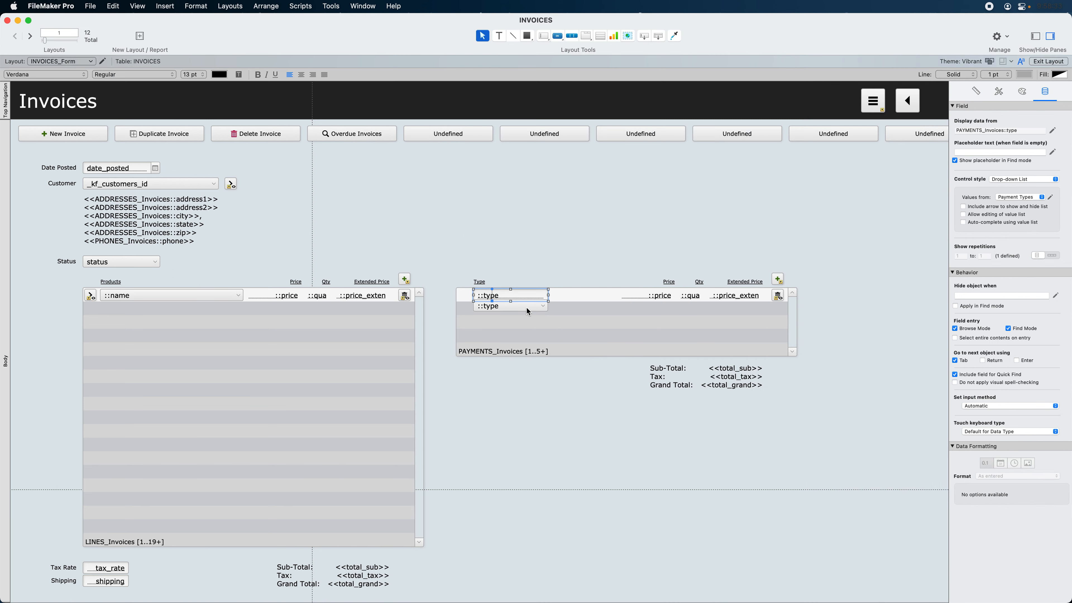
click(527, 309)
click(1012, 197)
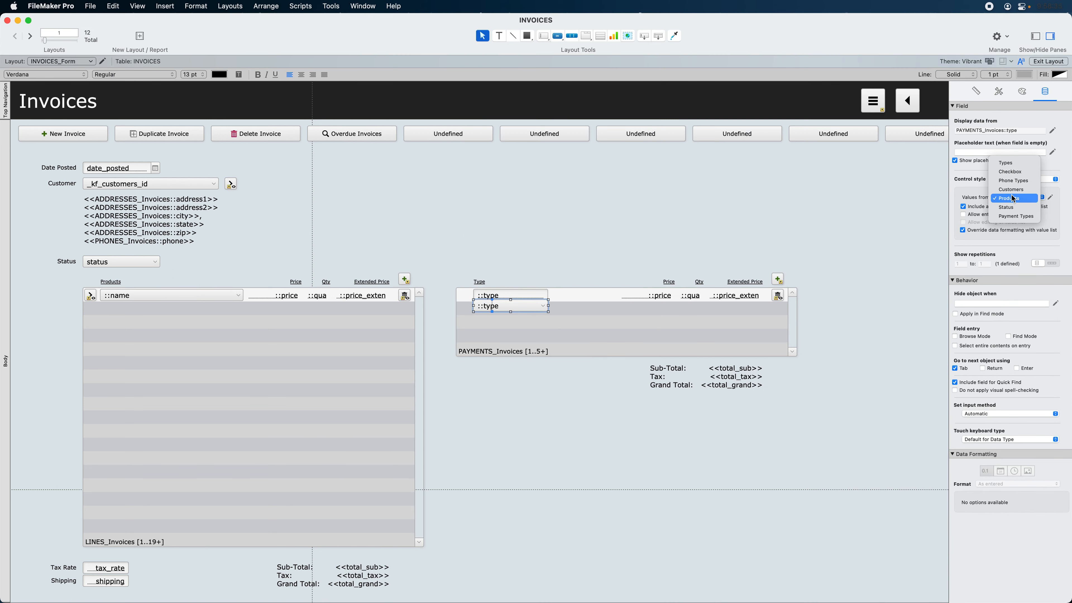
click(1015, 216)
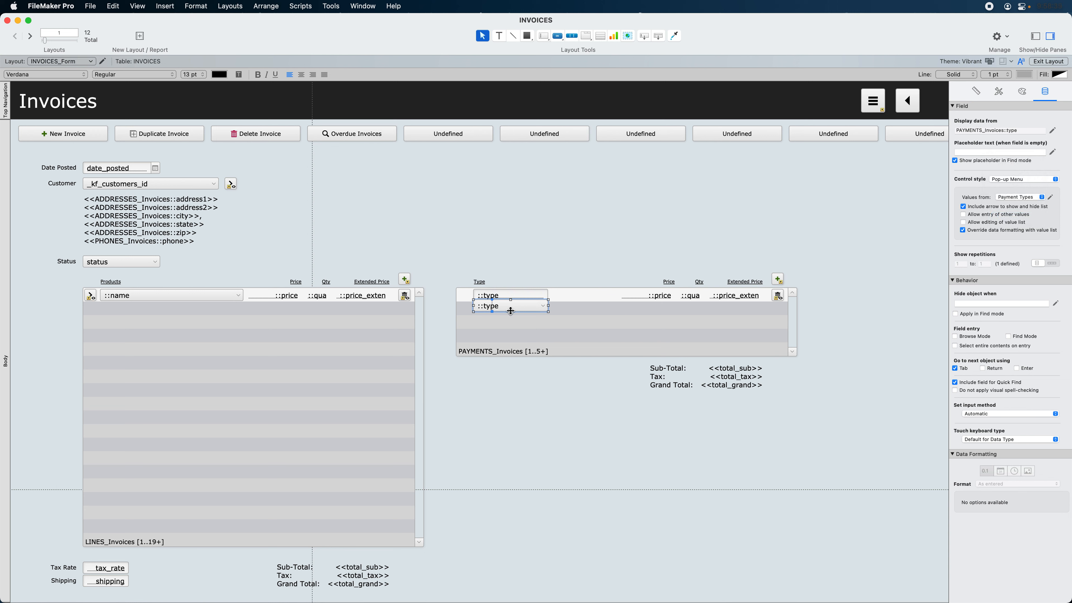
Nudge the ::type pop-up menu up so it sits directly over the ::type drop-down field in the portal's first row
click(530, 263)
click(516, 304)
key(Up)
key(Up)
key(Up)
key(Up)
key(Up)
key(Up)
key(Up)
key(Up)
key(Up)
key(Up)
key(Up)
key(Up)
key(Up)
key(Up)
key(Up)
key(Up)
key(Up)
key(Up)
key(Up)
key(Up)
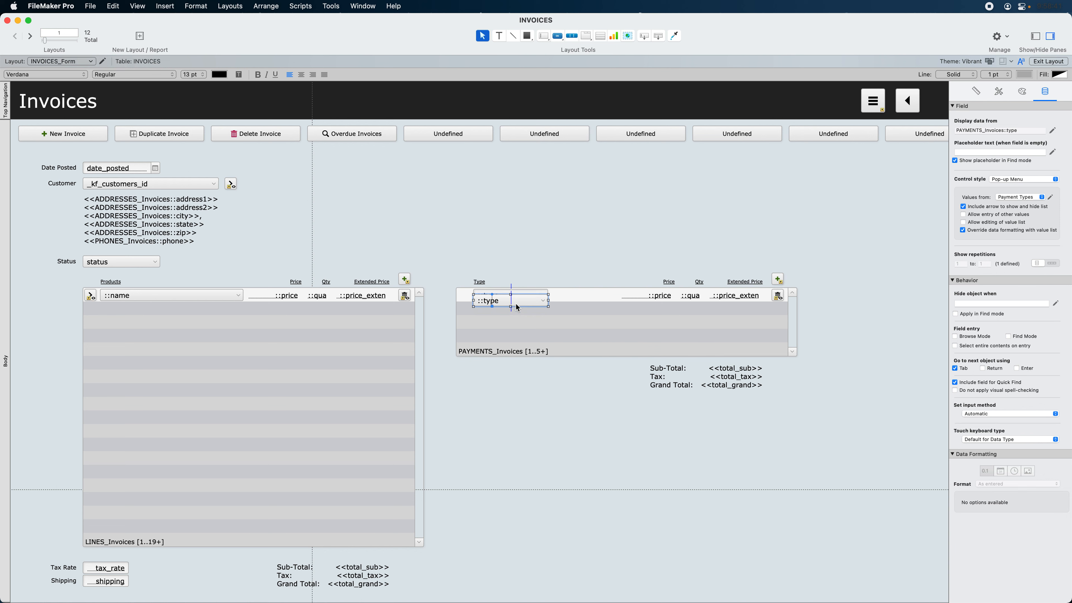
Move the Type heading and both stacked ::type fields left to the left edge of the PAYMENTS_Invoices portal
scroll(469, 255, down, 1)
drag(469, 255, 574, 321)
scroll(574, 321, down, 1)
key(Left)
key(Left)
key(Left)
key(Left)
key(Left)
key(Left)
key(Left)
key(Left)
key(Left)
key(Left)
key(Left)
key(Left)
key(Left)
key(Left)
key(Left)
key(Left)
key(Left)
key(Left)
key(Left)
key(Left)
key(Left)
key(Left)
key(Left)
key(Left)
key(Left)
key(Left)
key(Left)
key(Left)
key(Left)
key(Left)
key(Left)
key(Left)
key(Left)
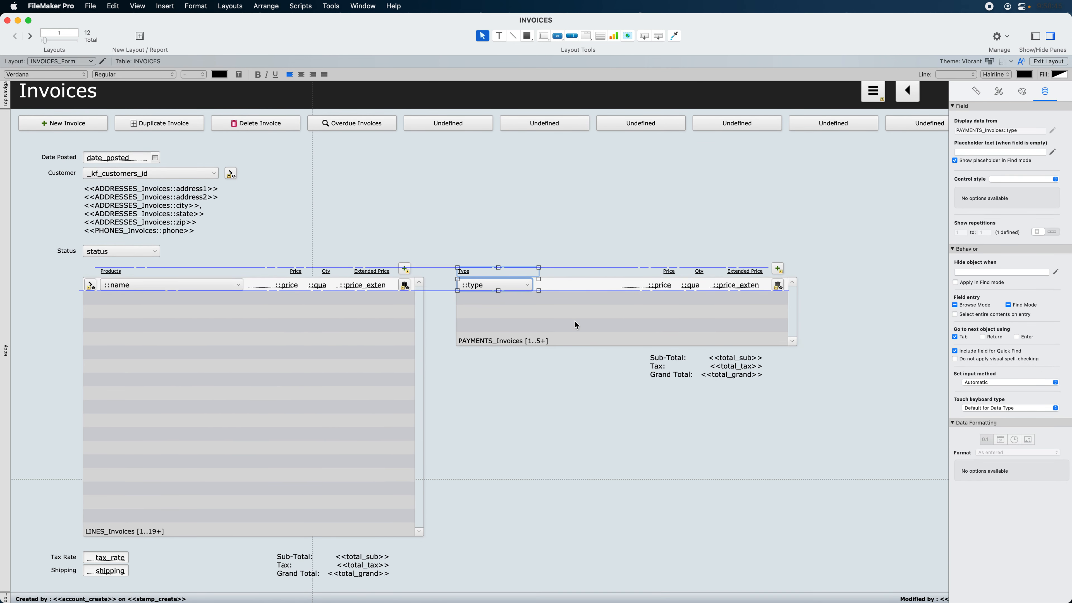
Change the Price heading above the PAYMENTS_Invoices portal to Amount
click(549, 218)
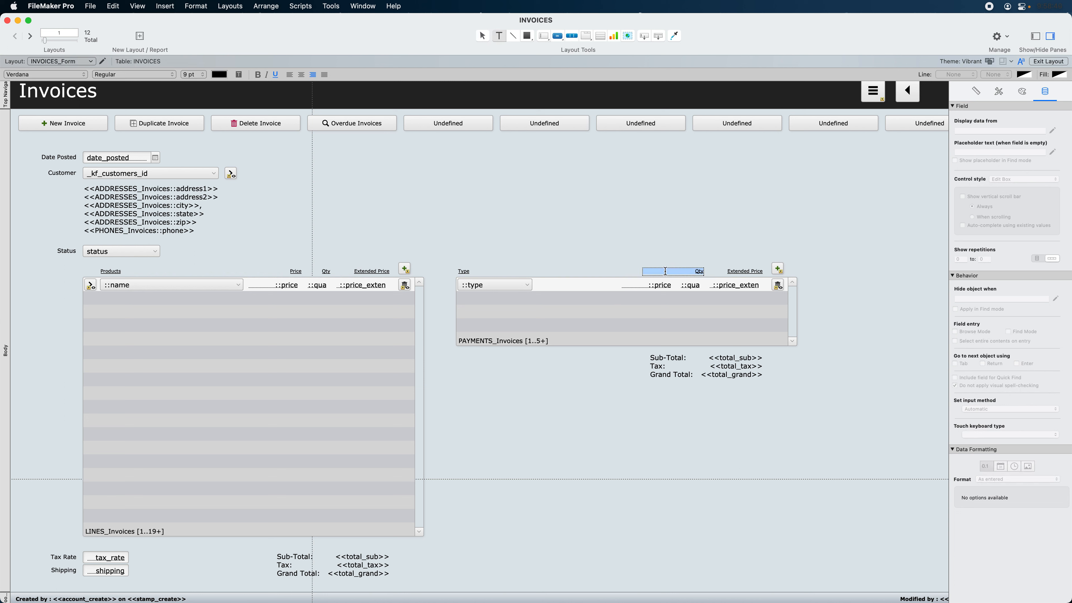
click(636, 272)
double_click(636, 272)
text(Amount)
Set the ::price field in the payments portal to display data from PAYMENTS_Invoices::amount
double_click(643, 285)
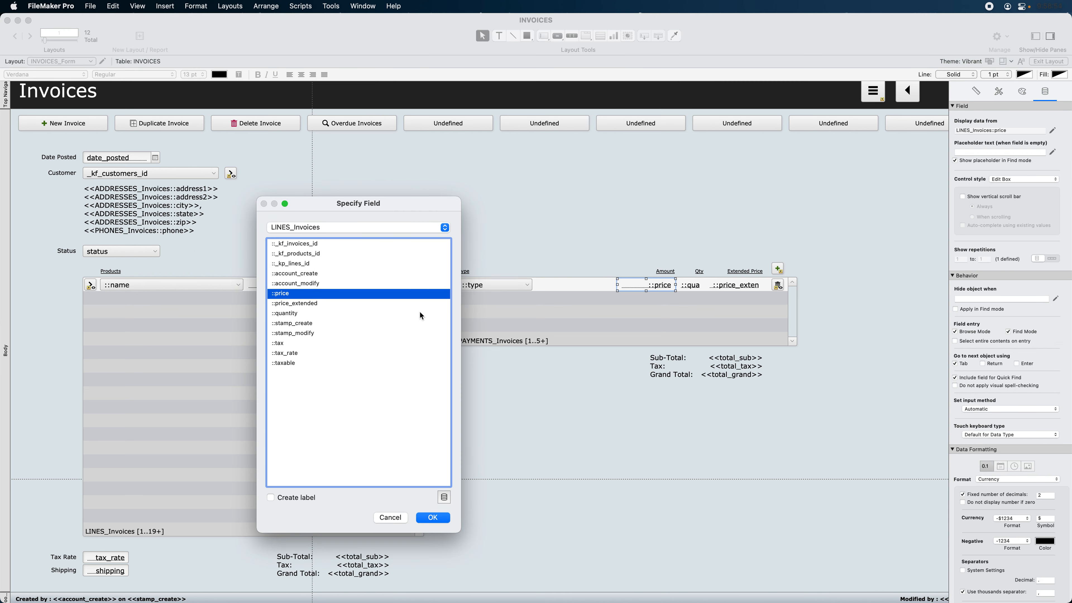
click(298, 229)
click(306, 244)
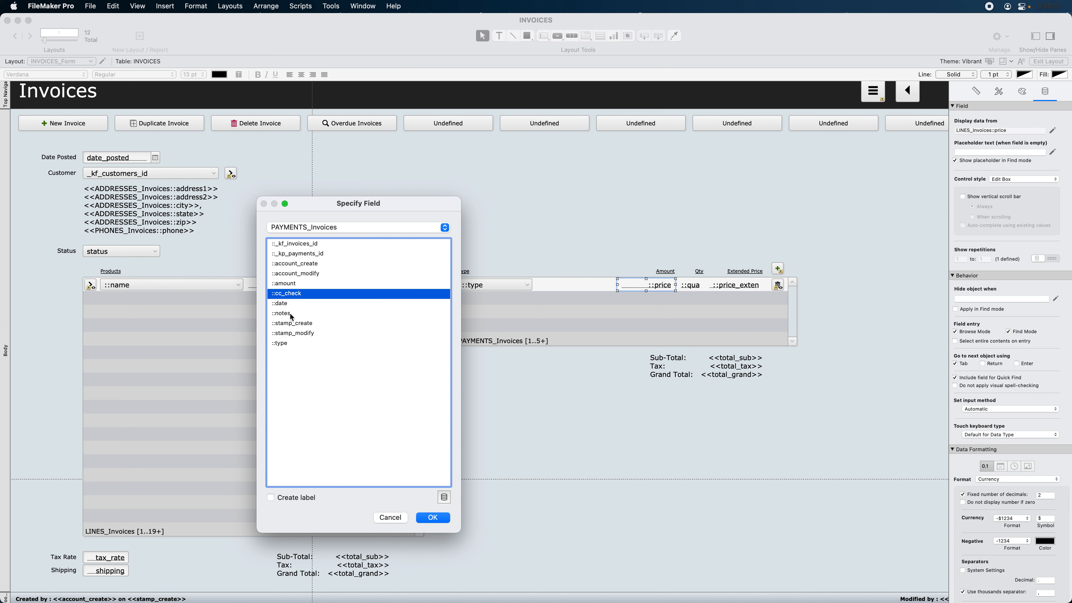
click(290, 286)
double_click(291, 287)
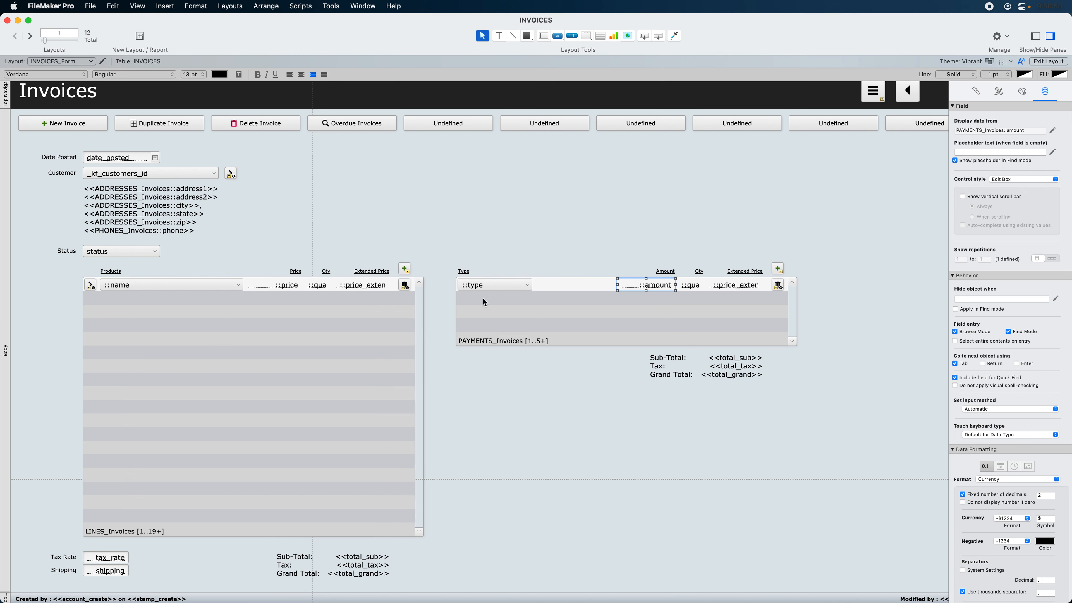
Delete the quantity and extended price fields and their Qty and Extended Price headings from the payments portal
click(694, 289)
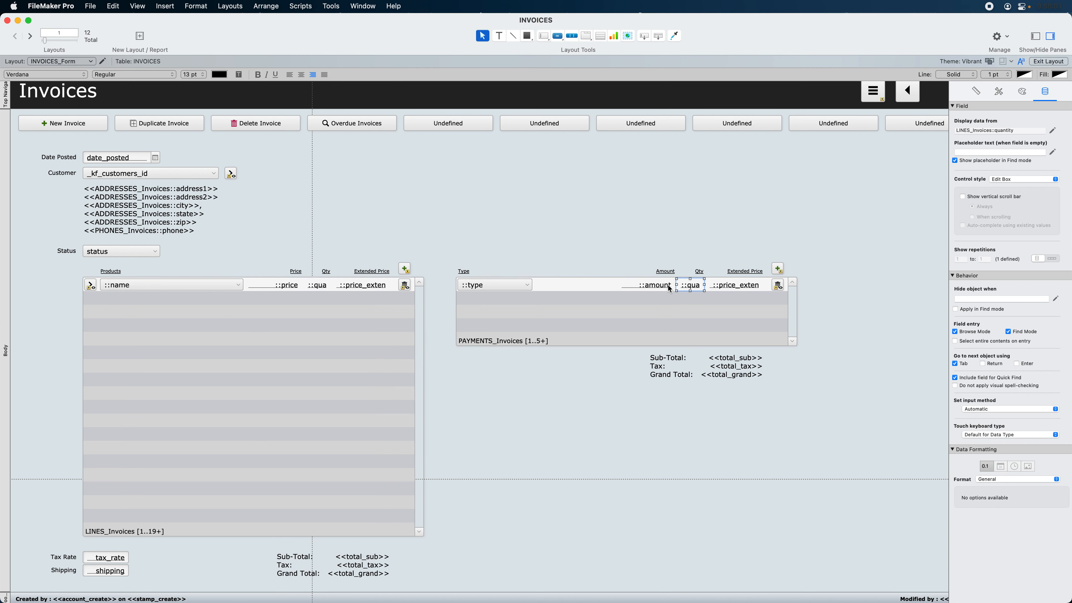
key(Delete)
click(699, 271)
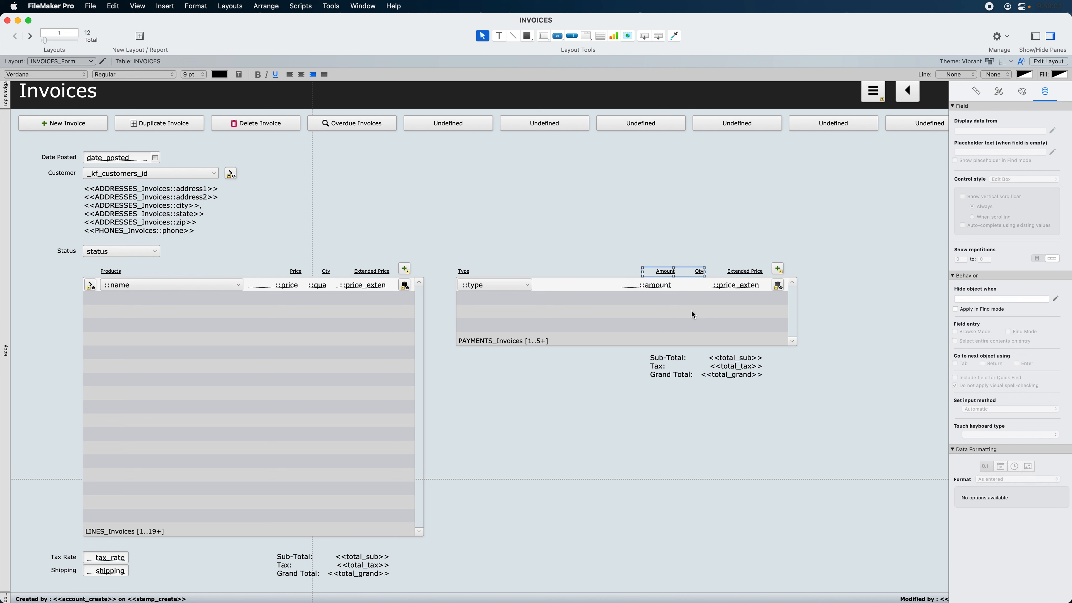
key(Delete)
click(743, 272)
key(Delete)
click(734, 289)
key(Delete)
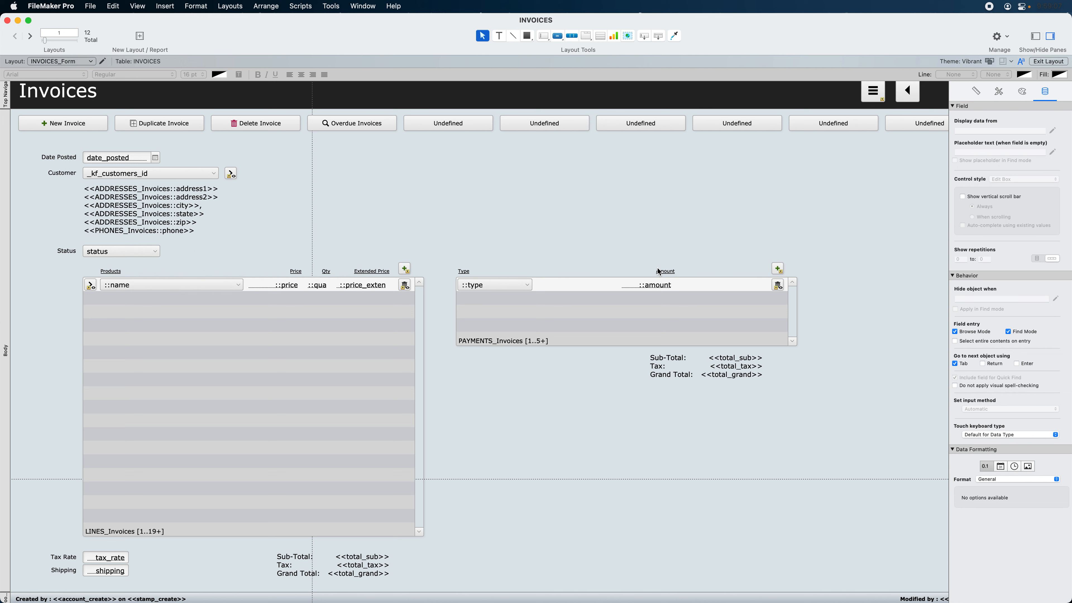
Duplicate the Amount heading and ::amount field beside the ::type field and left-align the text of the copies
click(662, 272)
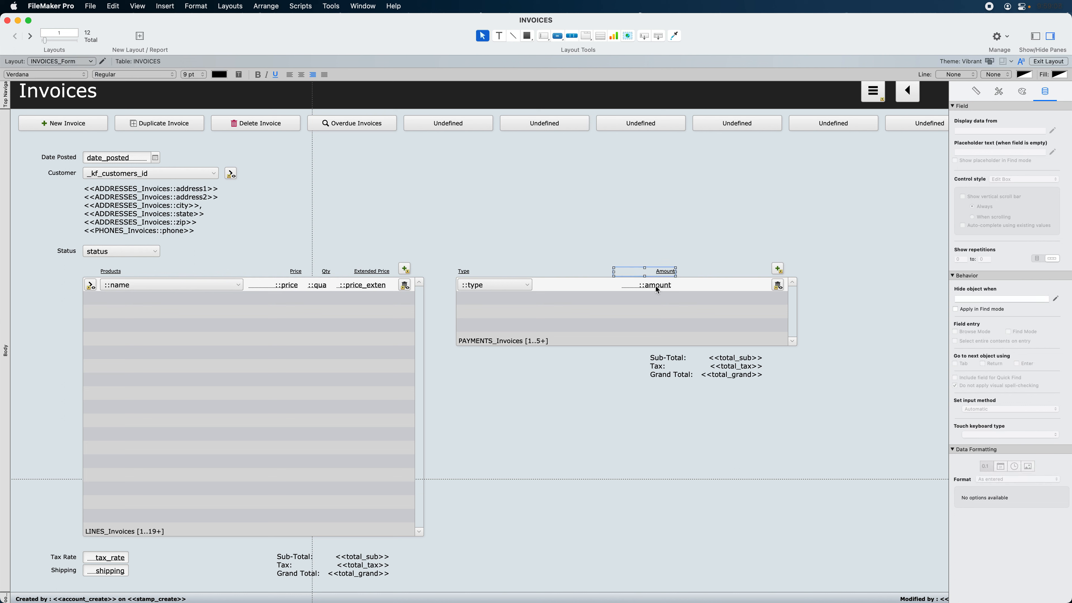
shift+click(657, 289)
drag(657, 290, 568, 286)
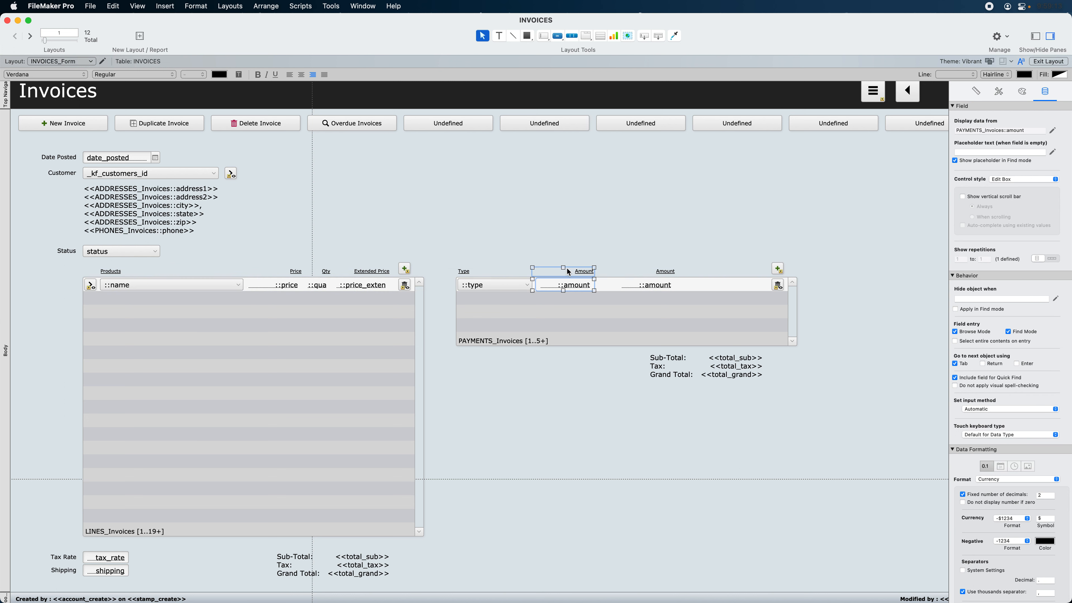
key(super+bracketleft)
click(554, 257)
Nudge the copied ::amount field against the ::type field and line up its Amount heading above it
click(547, 285)
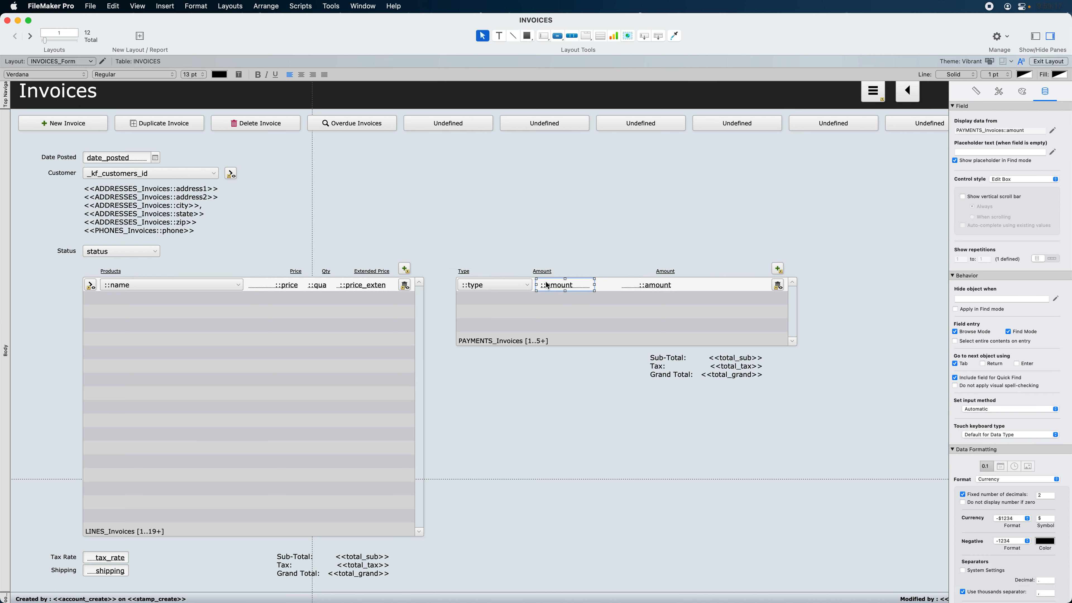
key(Left)
key(Left)
key(Left)
key(Left)
key(Left)
key(Left)
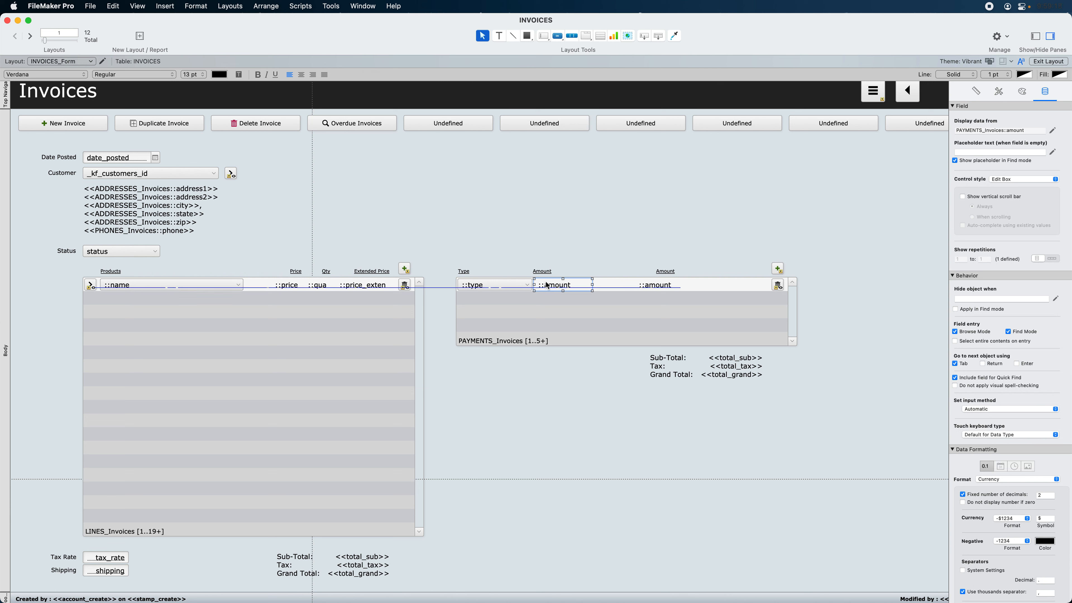
shift+click(543, 274)
key(Right)
key(Right)
key(Right)
key(Right)
key(Right)
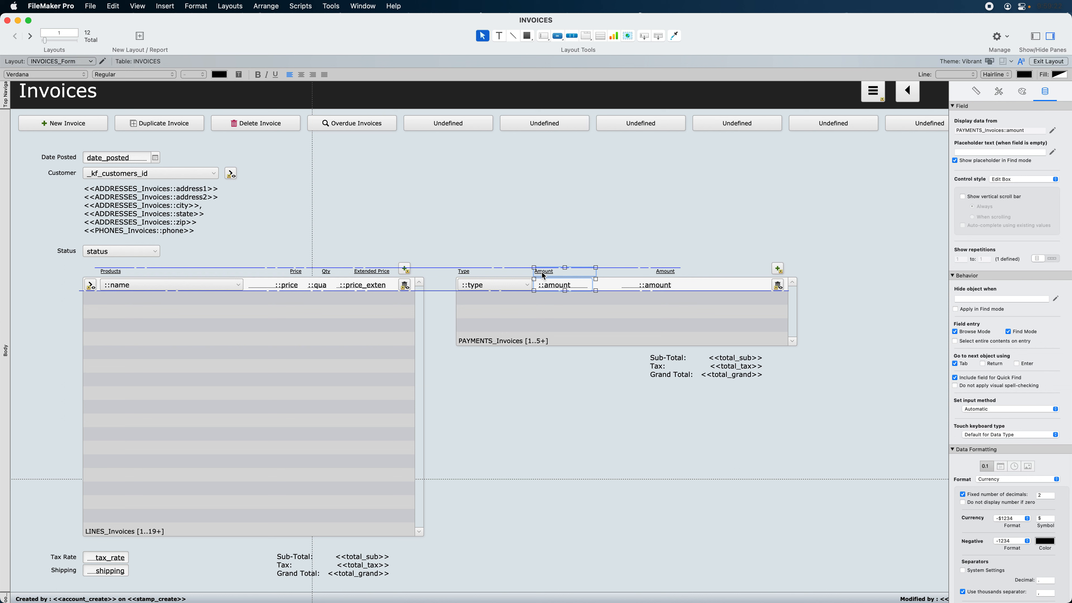
click(568, 254)
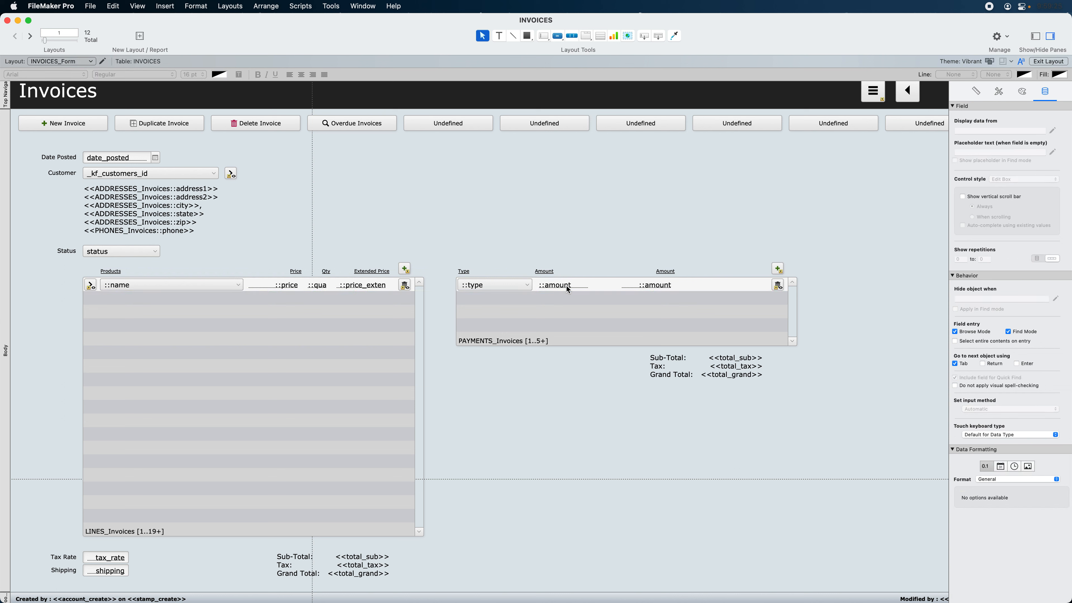
Set the original, right-hand ::amount field in the payments portal to display data from PAYMENTS_Invoices::date
double_click(566, 287)
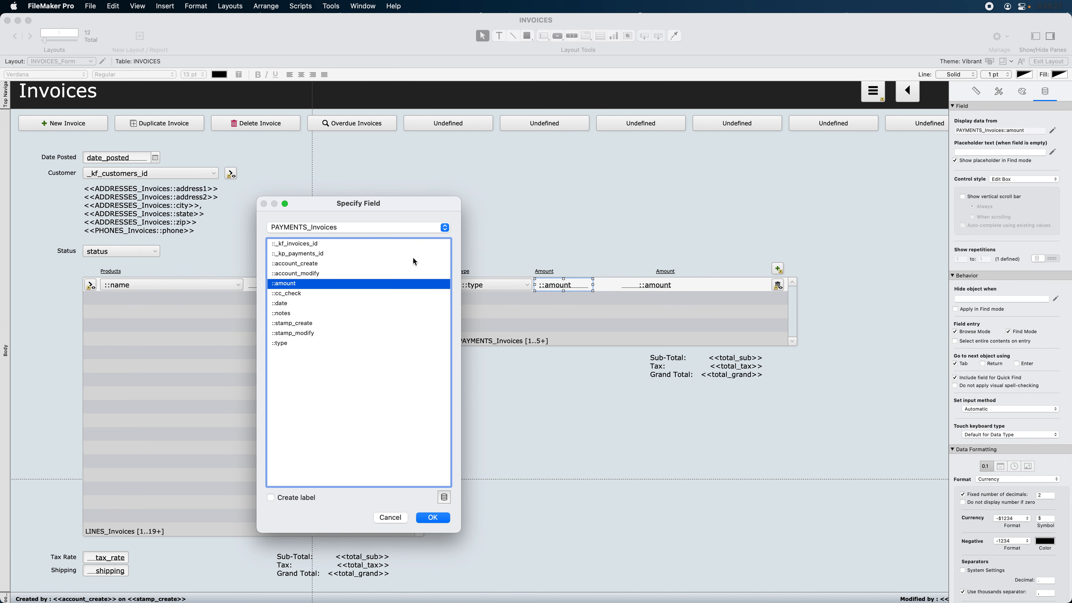
click(385, 515)
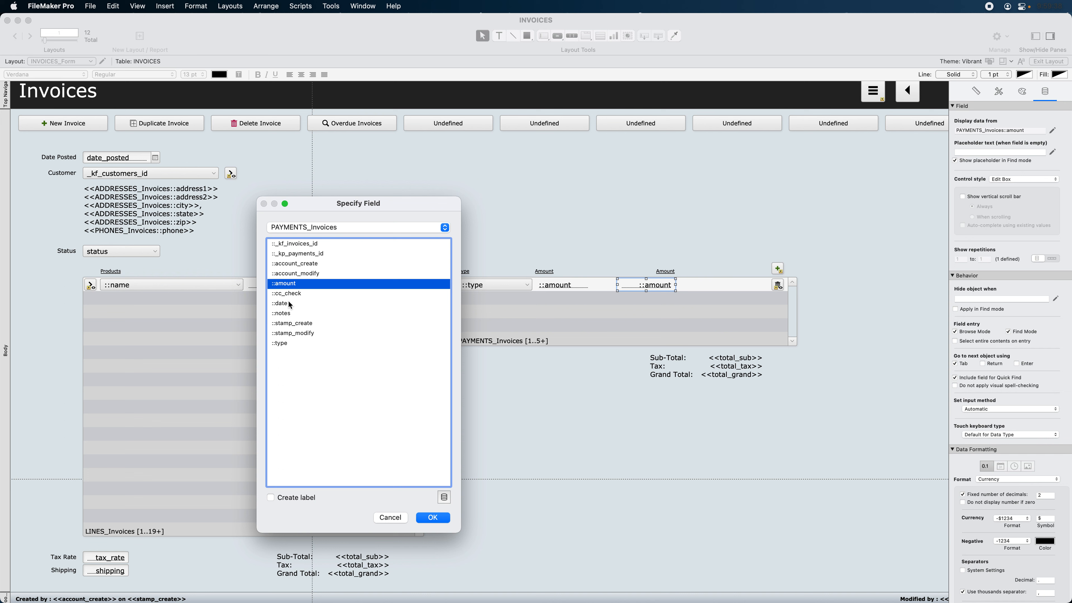
double_click(280, 303)
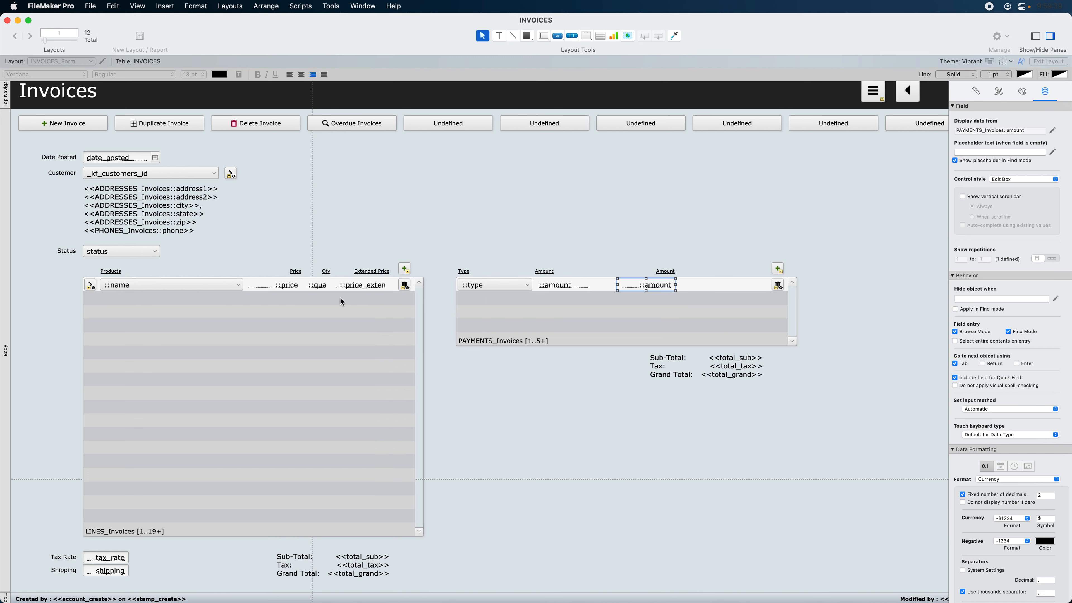
double_click(556, 286)
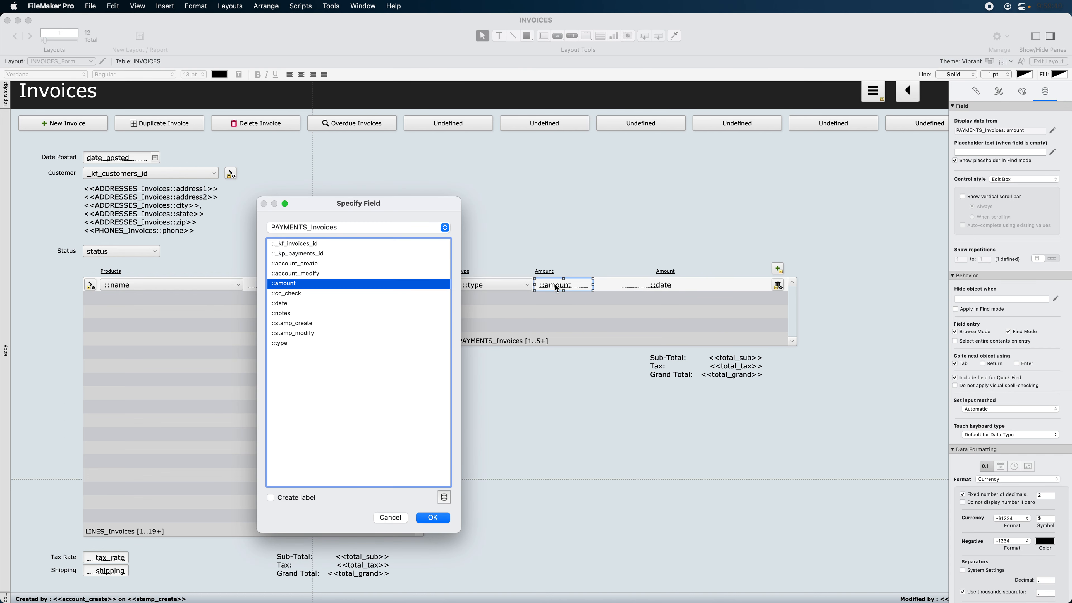
double_click(322, 283)
Left-align the text of the ::date field and of the Amount heading above it
click(656, 286)
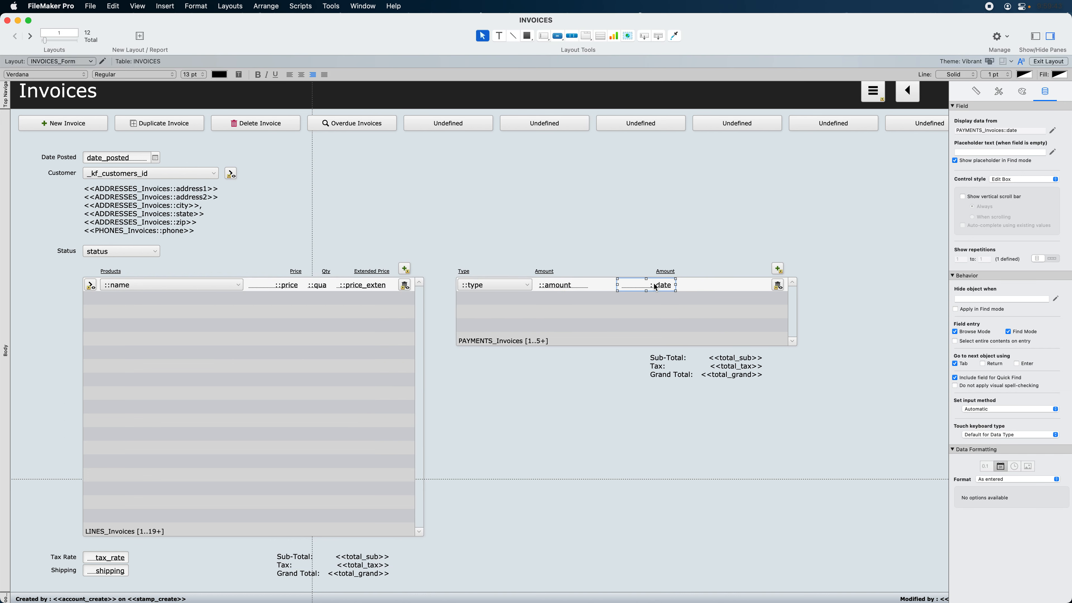
click(657, 273)
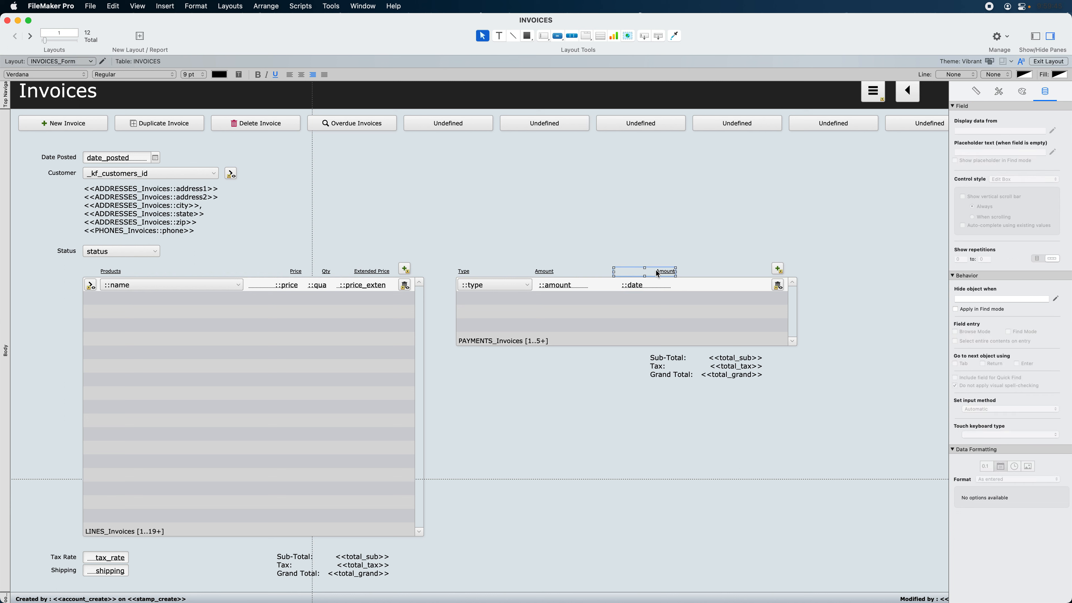
key(super+bracketleft)
Make the ::date field a drop-down calendar that includes the icon to show and hide the calendar
click(633, 290)
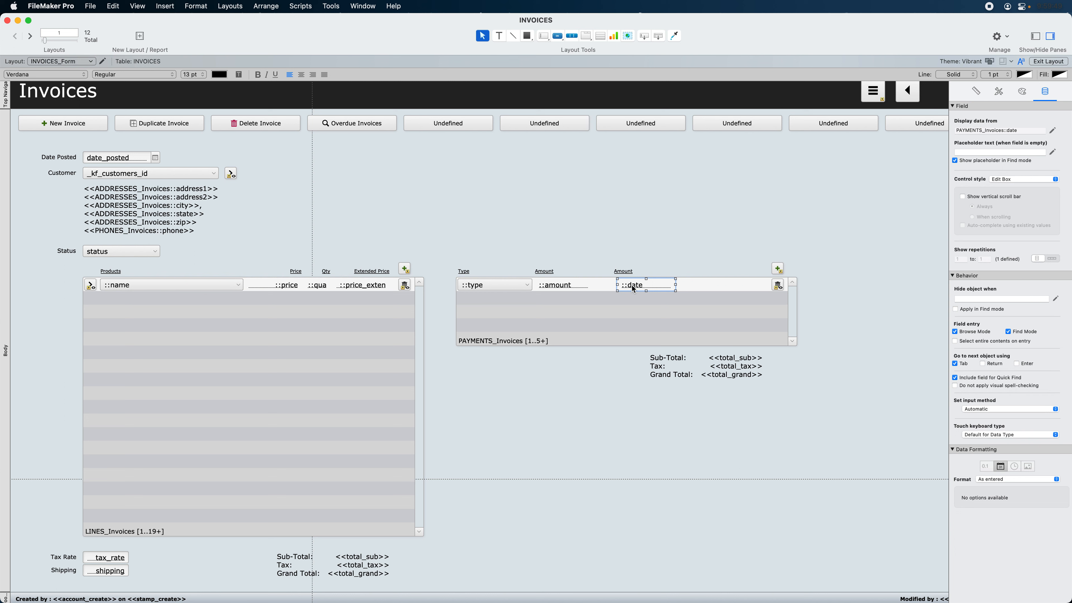
click(1001, 181)
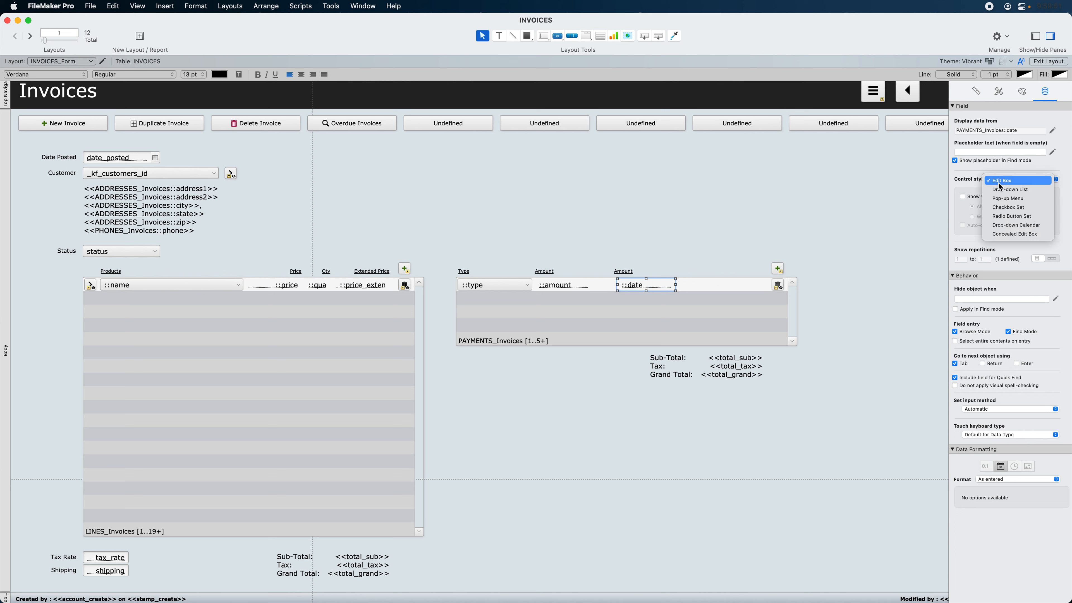
click(1003, 225)
click(987, 198)
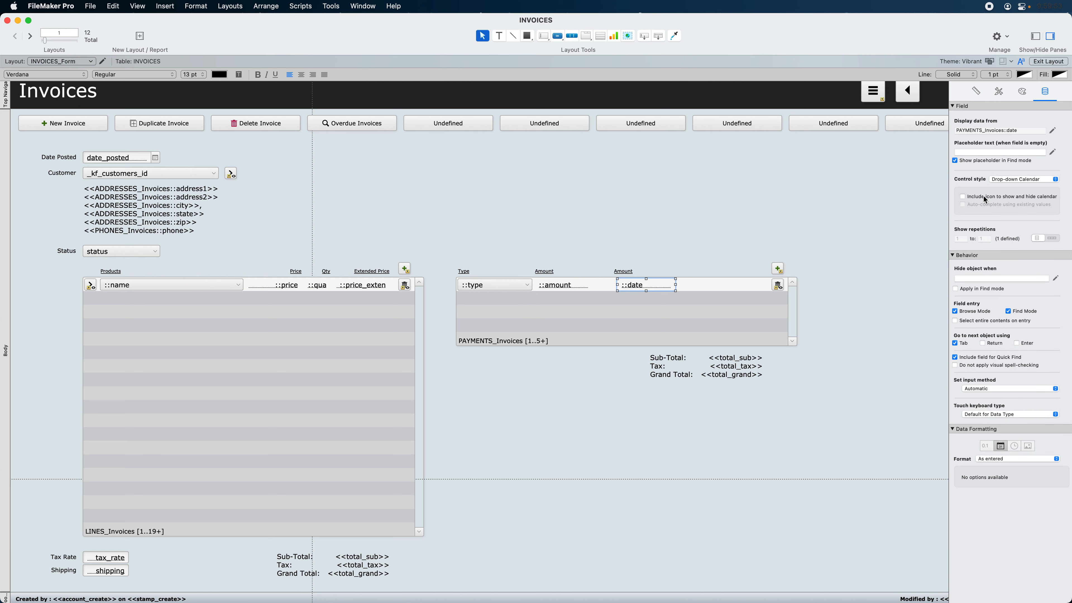
Align the left edges of the ::date field and the heading above it
click(626, 276)
scroll(624, 271, right, 3)
click(607, 285)
shift+click(602, 271)
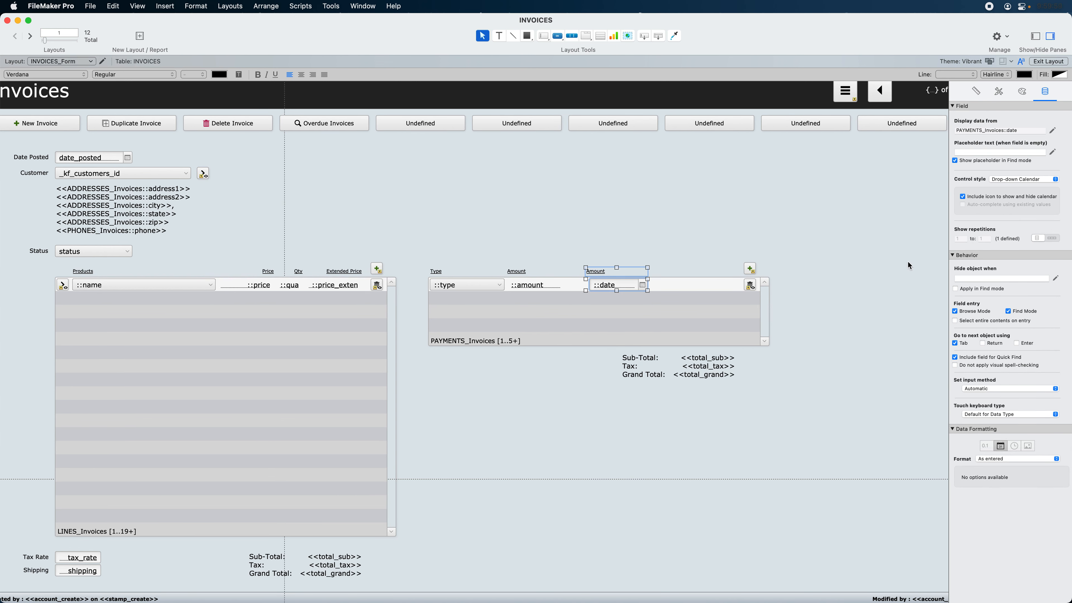
click(978, 95)
click(960, 307)
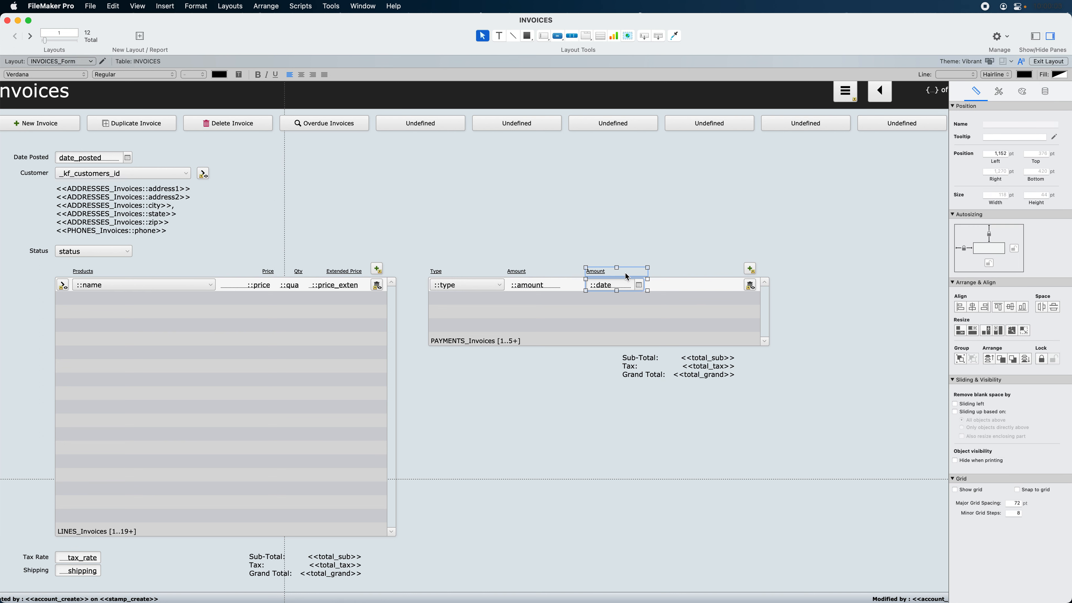
Move the ::date field and its heading left to a left position of 1,116 pt, next to the ::amount field
scroll(625, 273, left, 2)
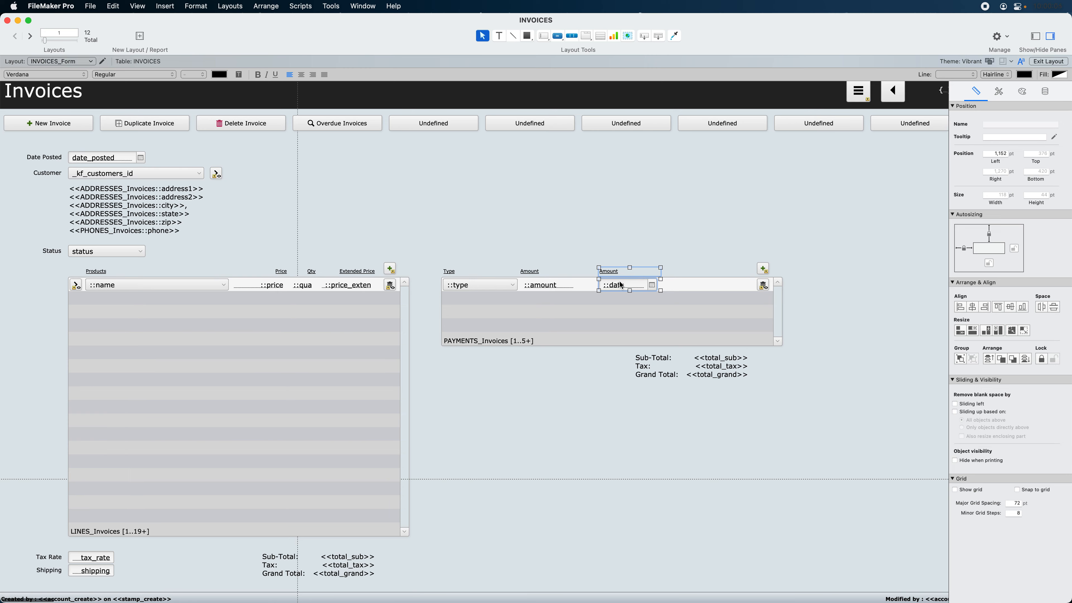
key(Left)
key(Left)
key(Left)
key(Left)
key(Left)
key(Left)
key(Left)
key(Left)
key(Left)
key(Left)
key(Left)
key(Left)
key(Left)
key(Left)
key(Left)
key(Left)
key(Left)
key(Left)
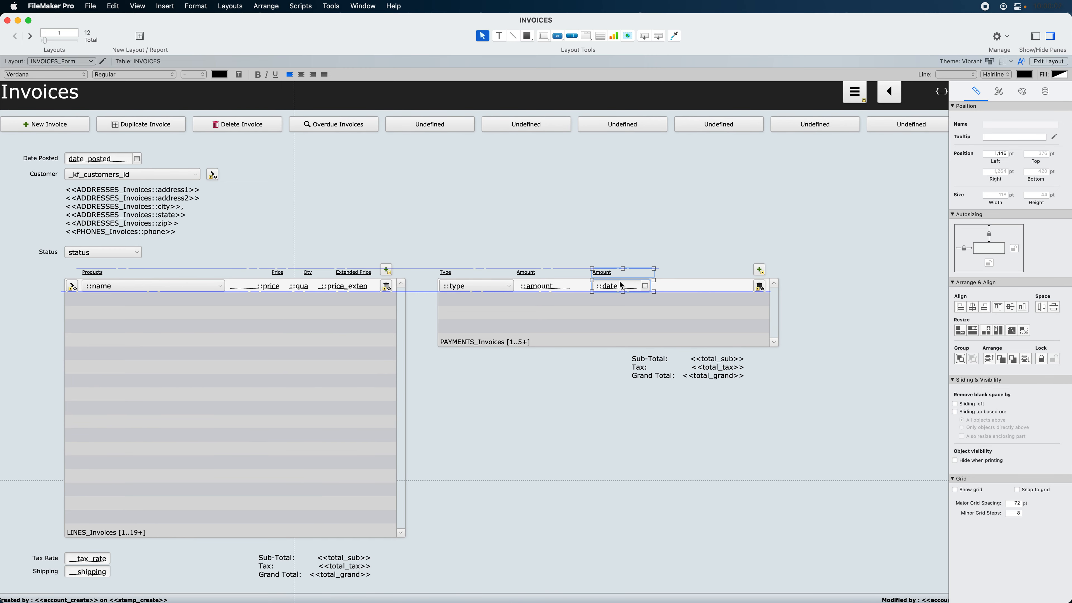
key(Left)
key(Left)
key(Left)
key(Left)
key(Left)
key(Left)
key(Left)
key(Left)
key(Left)
key(Left)
key(Left)
key(Left)
key(Left)
key(Left)
key(Left)
key(Left)
key(Left)
key(Left)
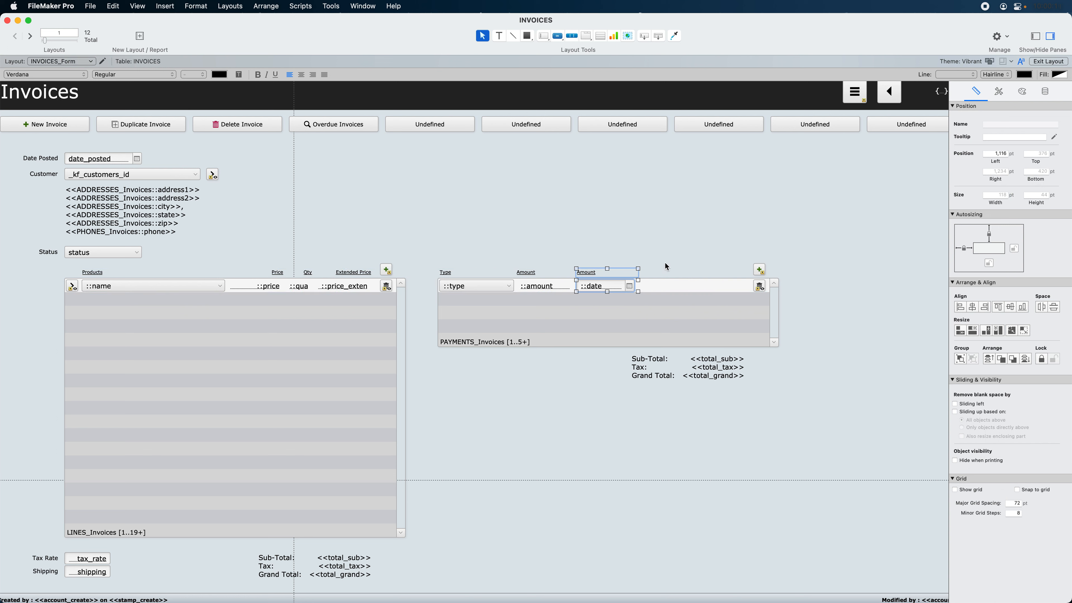
click(663, 255)
Change the heading above the ::date field in the payments portal to Date
click(629, 290)
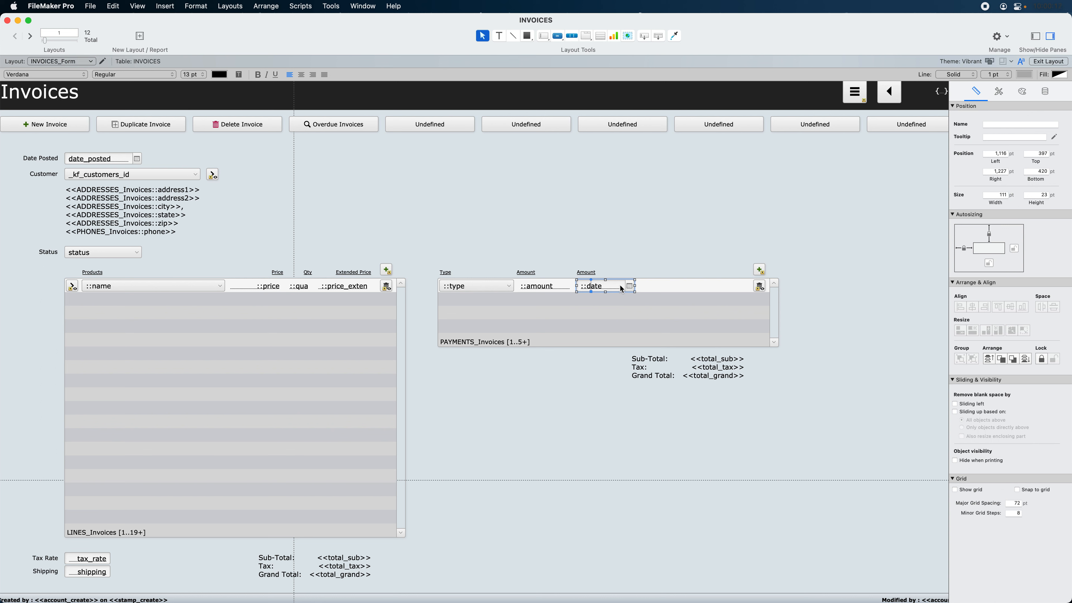
click(604, 257)
double_click(585, 272)
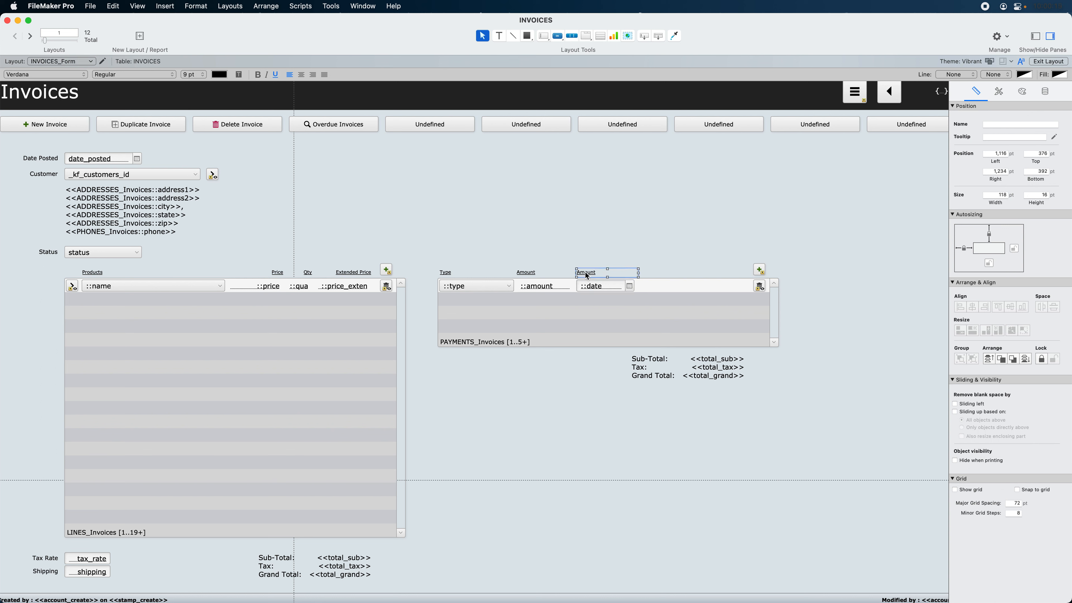
text(Date)
click(602, 255)
Duplicate the date field and heading beside the Date column, retitle the new heading Notes and assign the copied field to PAYMENTS_Invoices::notes
drag(595, 255, 597, 286)
drag(671, 230, 647, 288)
double_click(646, 272)
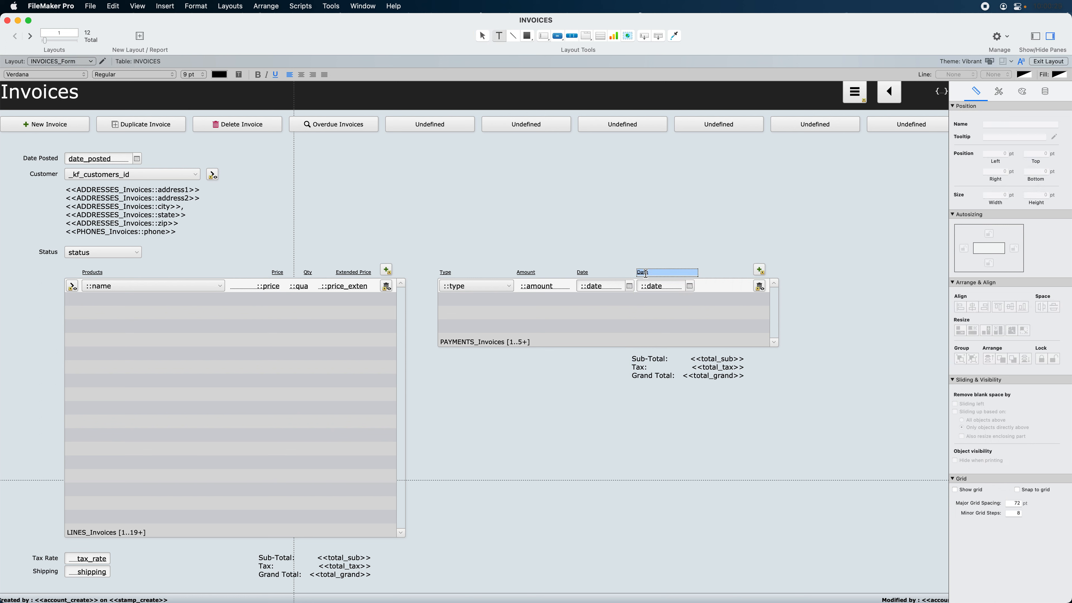
text(Notes)
double_click(674, 287)
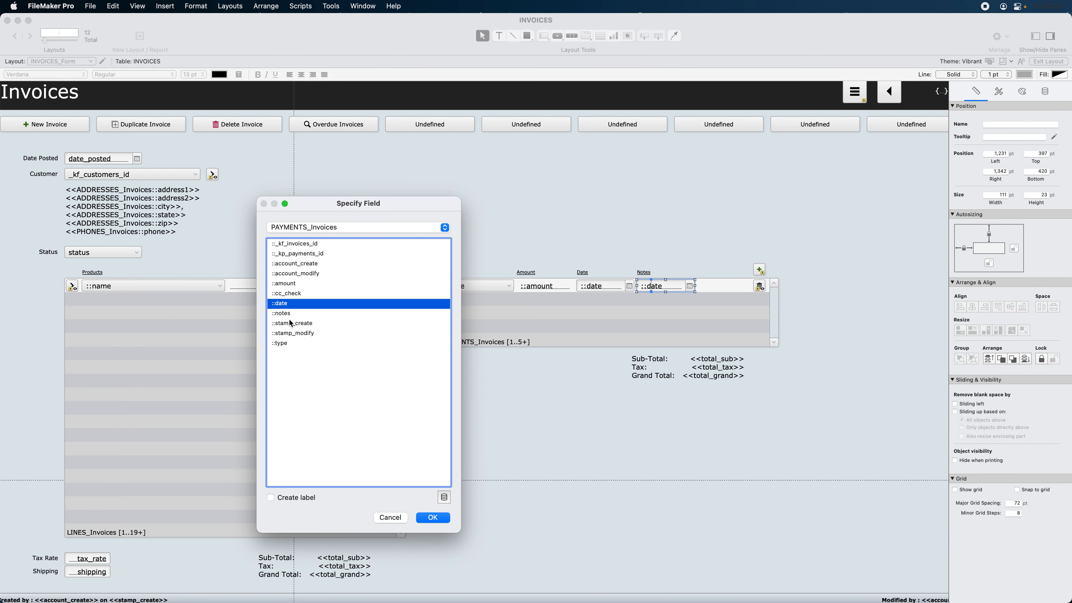
double_click(285, 313)
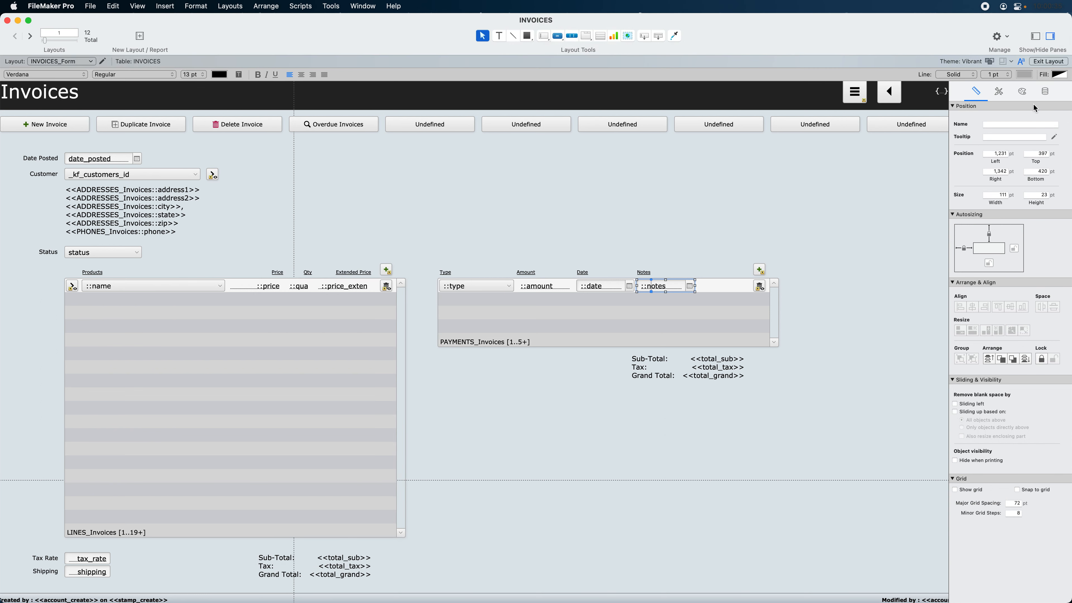
Make the ::notes field an edit box, widen it to about 217 pt and anchor its right side as well
click(1045, 91)
click(1006, 180)
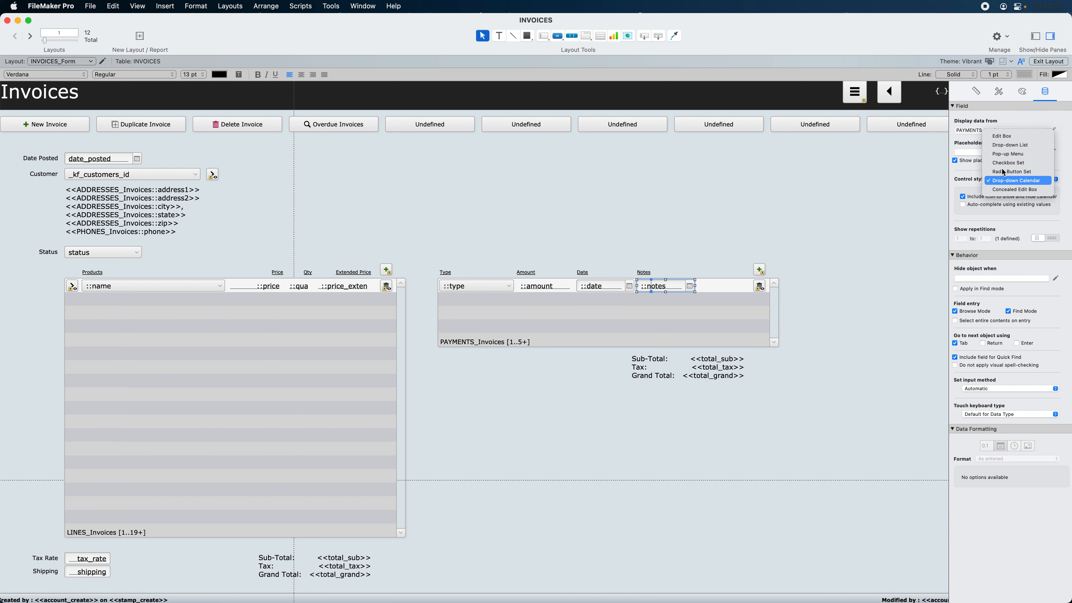
click(1001, 136)
drag(694, 286, 750, 288)
click(976, 92)
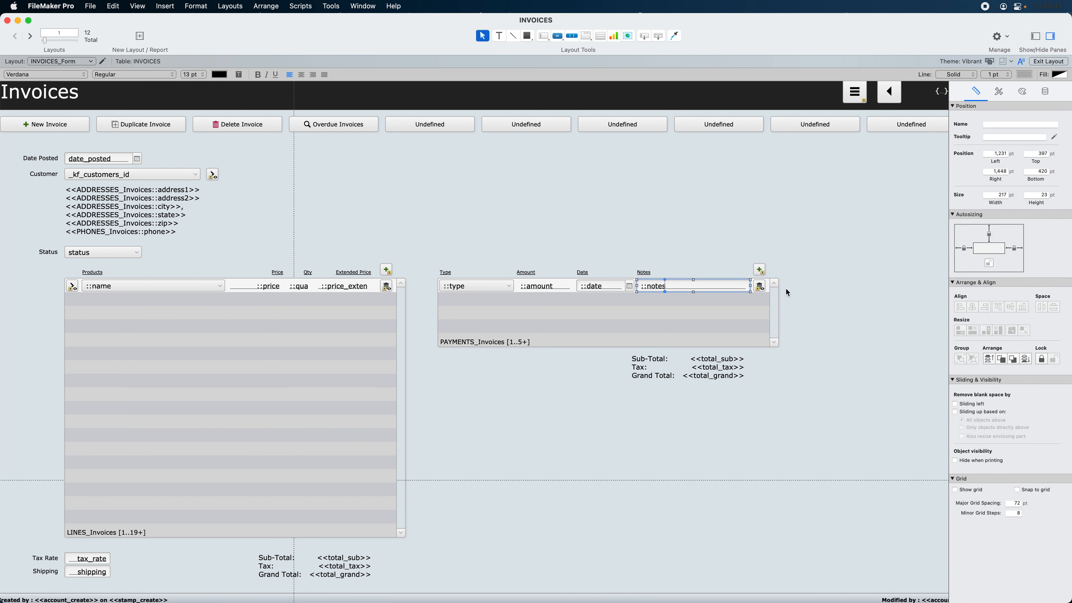
Anchor the payments portal's delete-row and new-row buttons to the right instead of the left
click(760, 290)
click(964, 249)
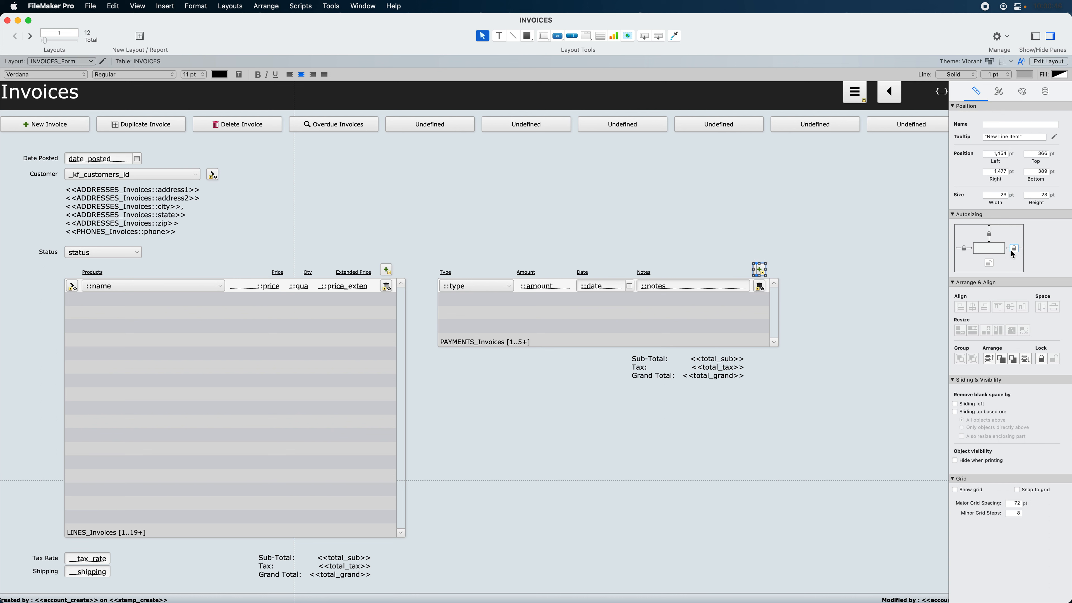
click(964, 248)
Move the totals block under the payments portal left so it sits beneath the Amount column
drag(767, 412, 555, 370)
Right-align the text of the ::amount field and the Amount heading above it
click(544, 287)
shift+click(524, 276)
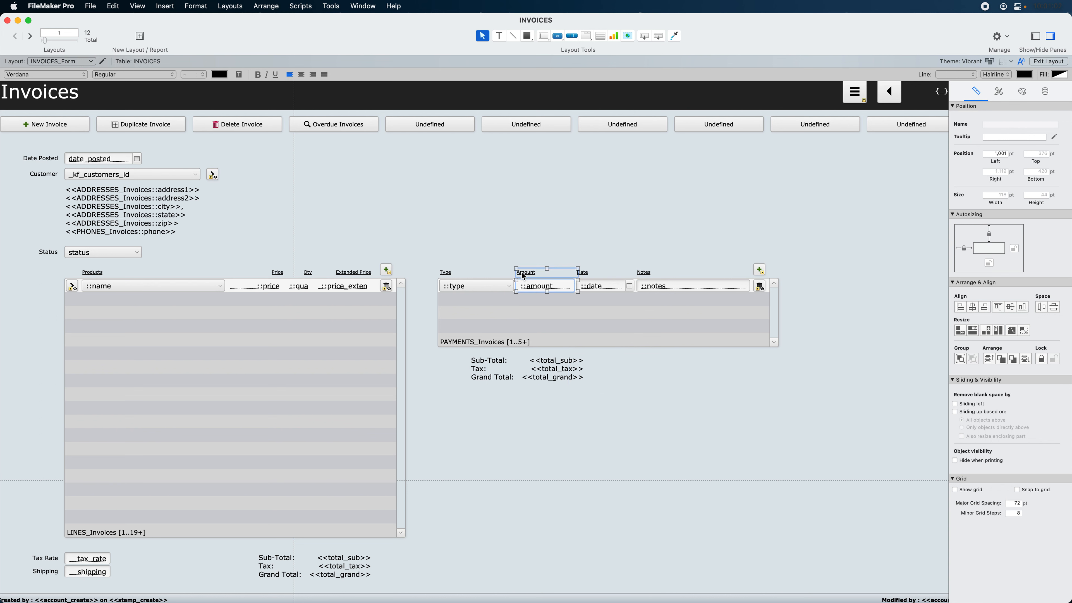
key(super+bracketright)
click(574, 244)
Nudge the Amount heading left to a left position of 994 pt
click(545, 275)
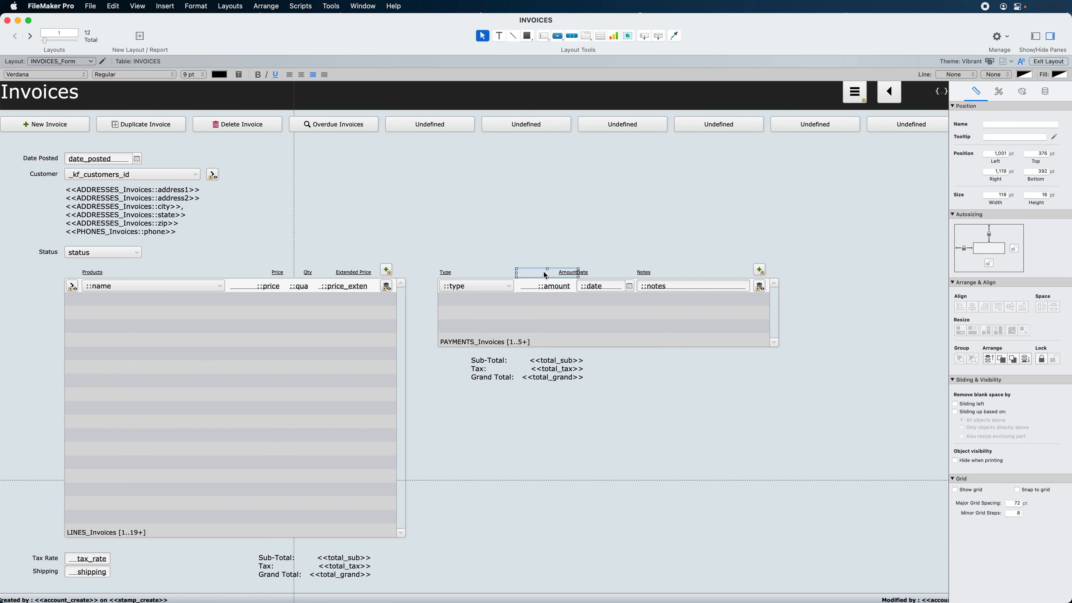
key(Left)
key(Left)
key(Left)
key(Left)
key(Left)
key(Left)
key(Left)
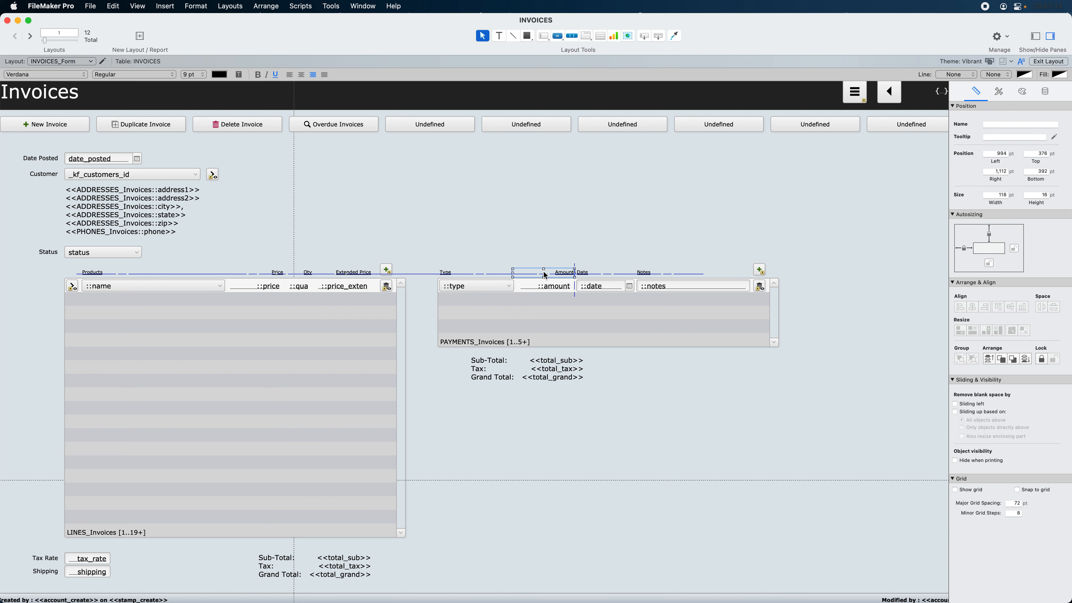
Narrow the ::notes field slightly by pulling in its right edge
scroll(604, 274, left, 2)
scroll(604, 275, up, 1)
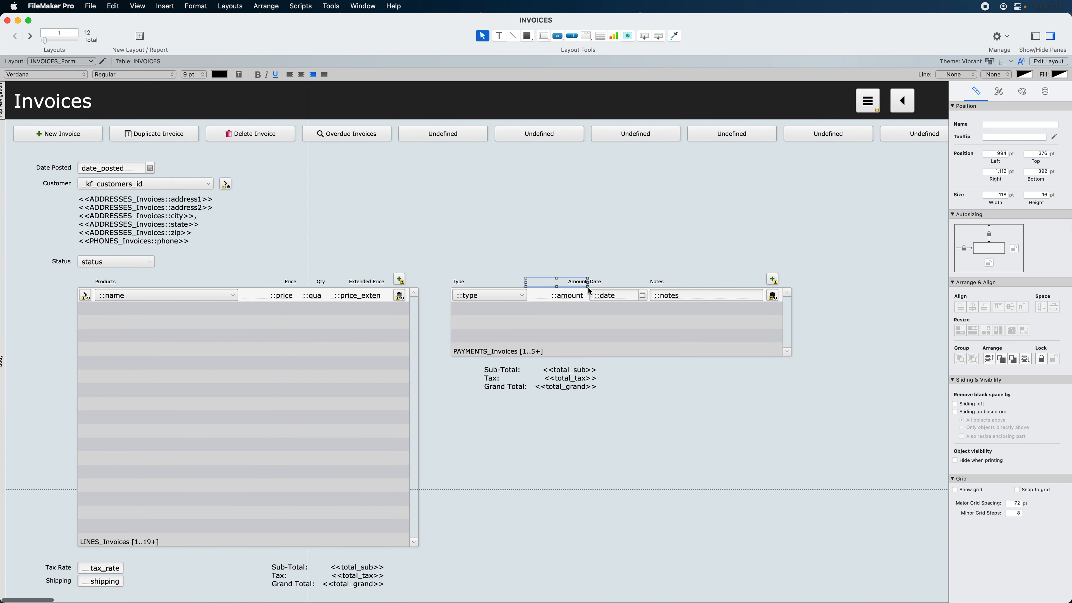
click(710, 296)
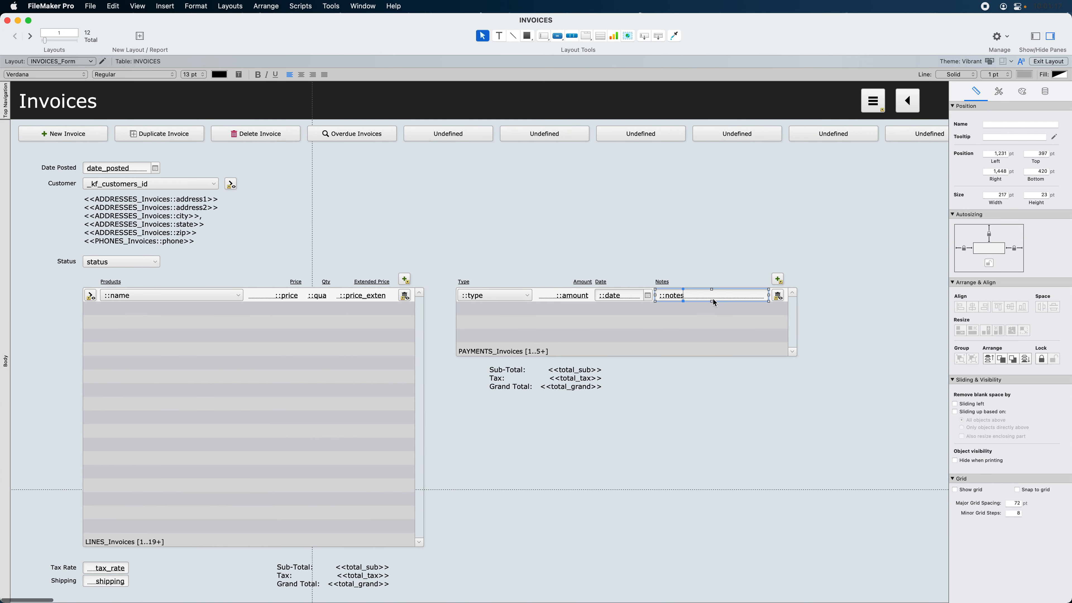
drag(767, 296, 765, 296)
Shift the ::date and ::notes fields and their headings right by about 10 pt, away from the Amount column
drag(576, 235, 768, 317)
key(Right)
key(Right)
key(Right)
key(Right)
key(Right)
key(Right)
key(Right)
key(Right)
key(Right)
key(Right)
key(Right)
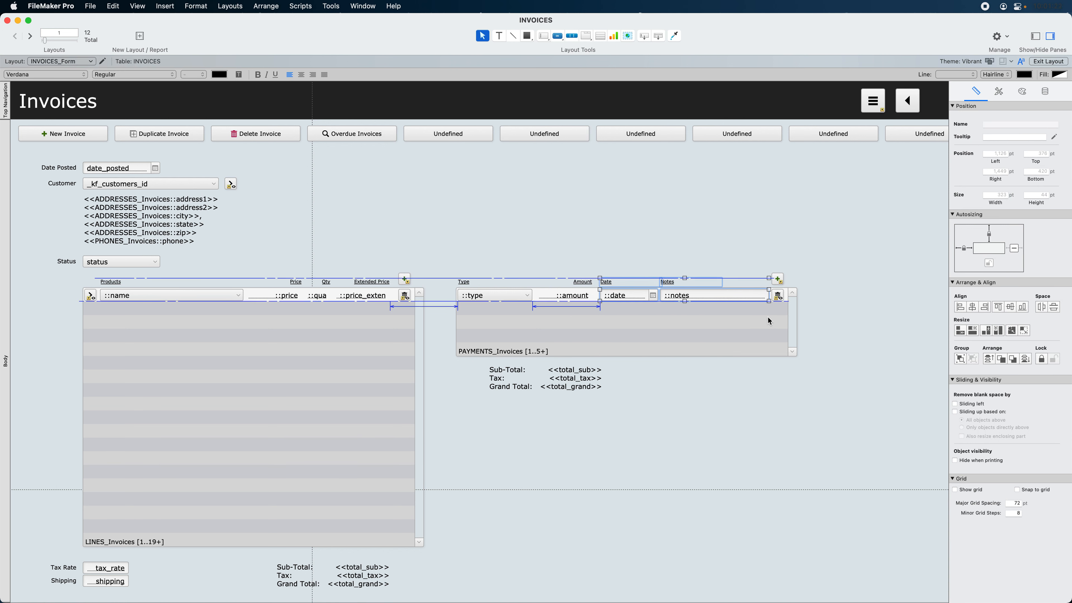
click(692, 231)
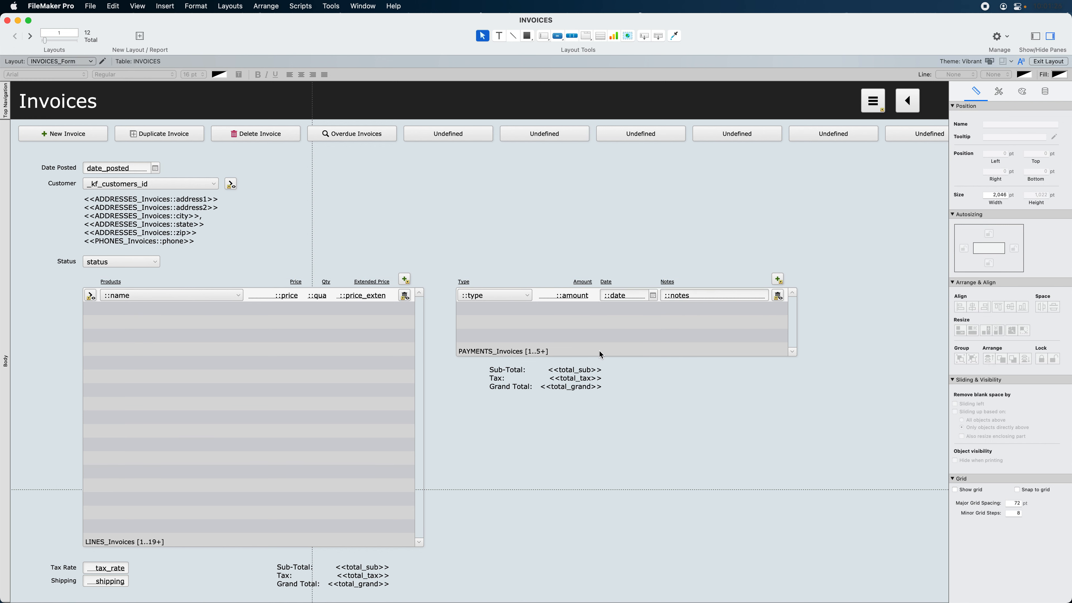
Nudge the totals block under the payments portal left by about 11 pt, closer to the right edge of the amounts
drag(607, 406, 454, 371)
key(Left)
key(Left)
key(Left)
key(Left)
key(Left)
key(Left)
key(Left)
key(Left)
key(Left)
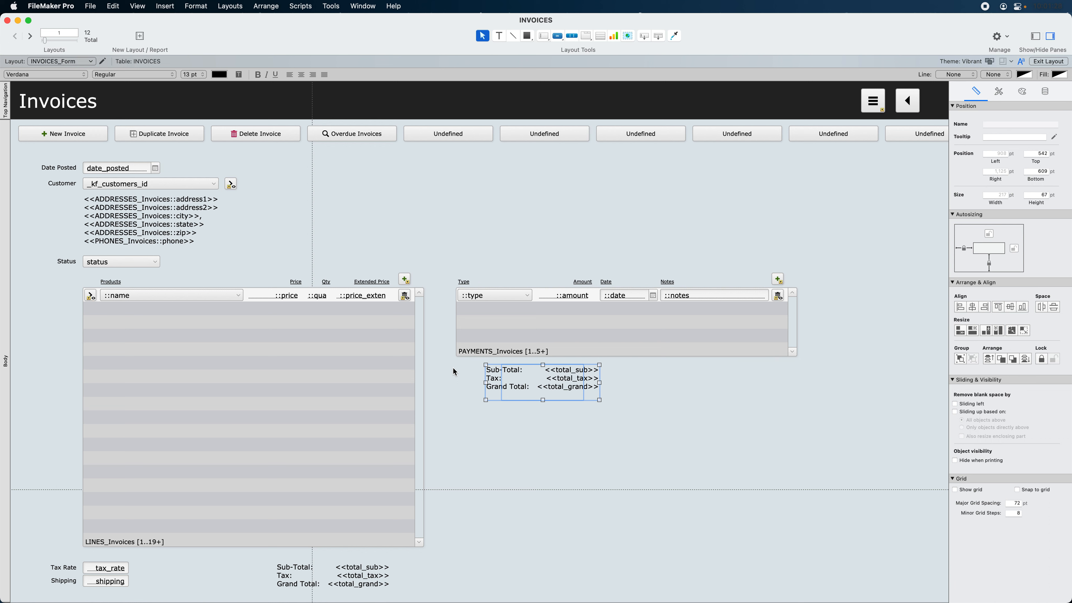
key(Left)
key(Left)
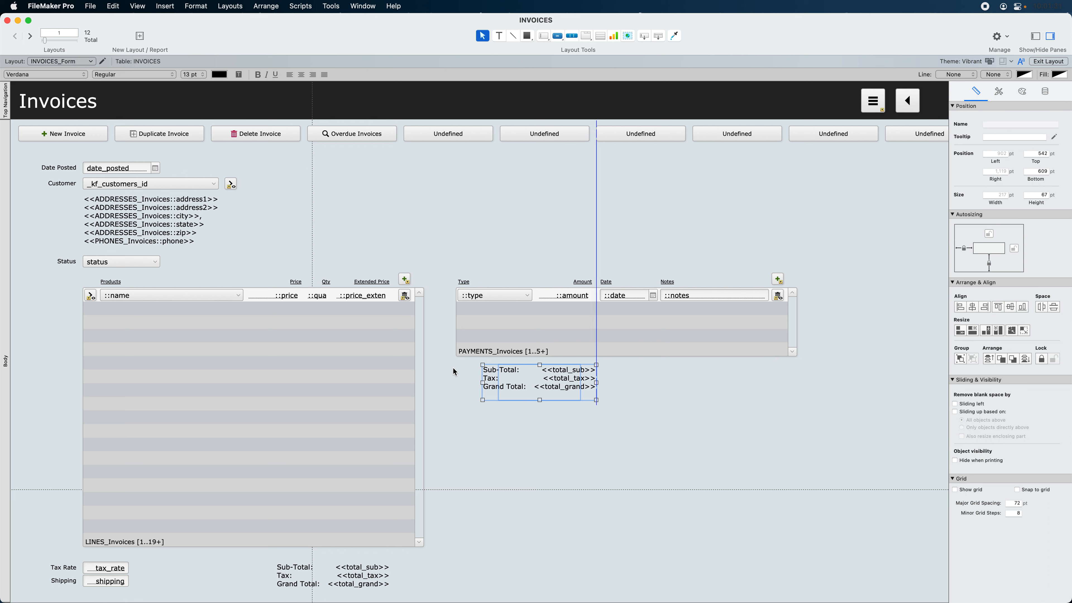
Anchor the totals block to the right instead of the left, and anchor the PAYMENTS_Invoices portal's right side as well
click(1014, 248)
click(963, 247)
click(648, 338)
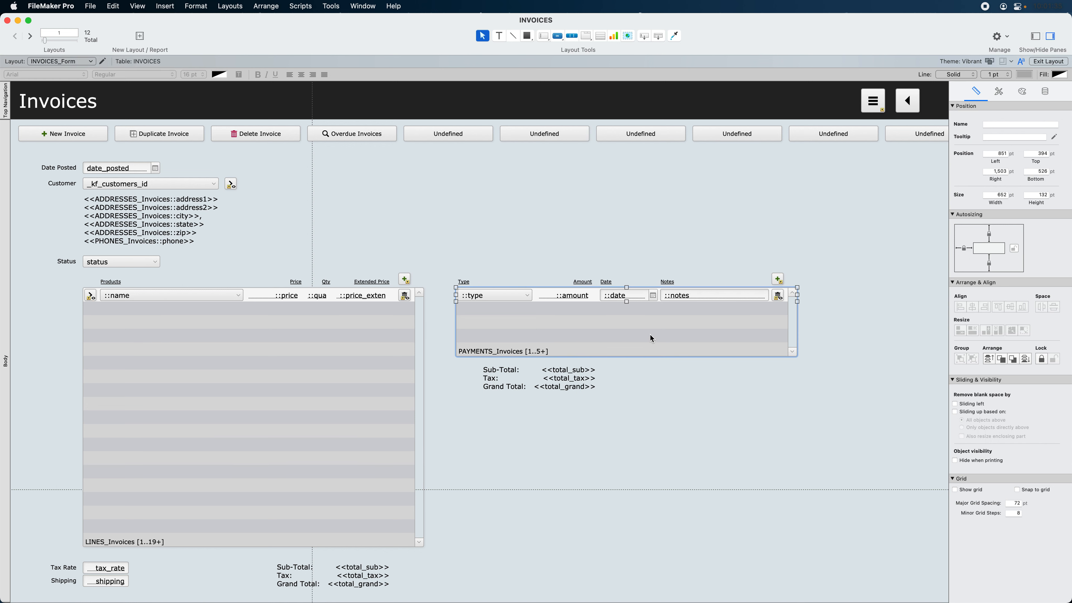
click(1014, 248)
click(696, 265)
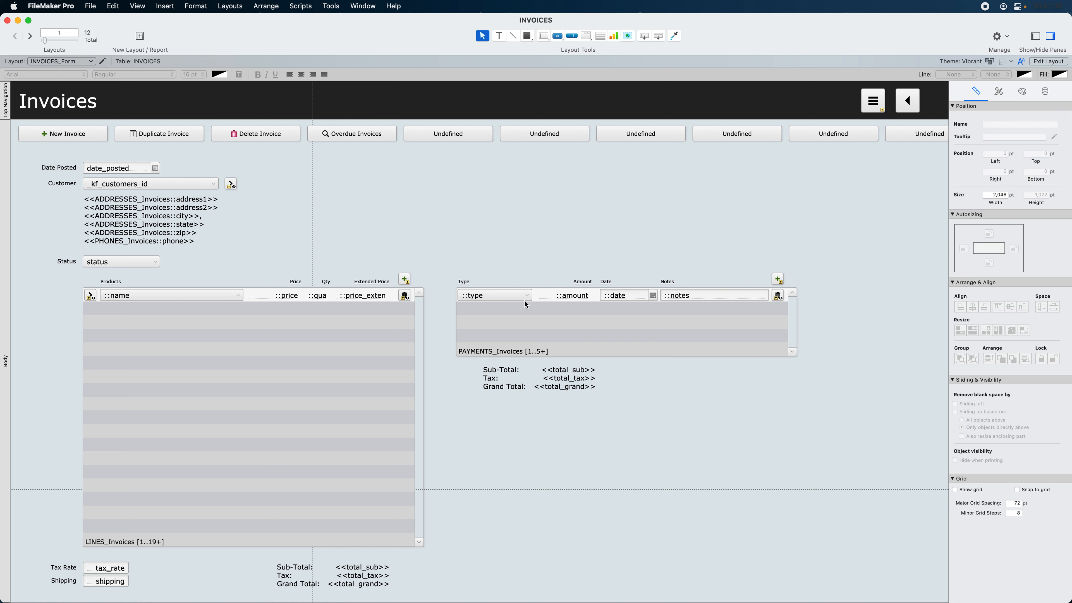
Set the script parameter of the payments portal's new-row button to "Type Field"
double_click(777, 281)
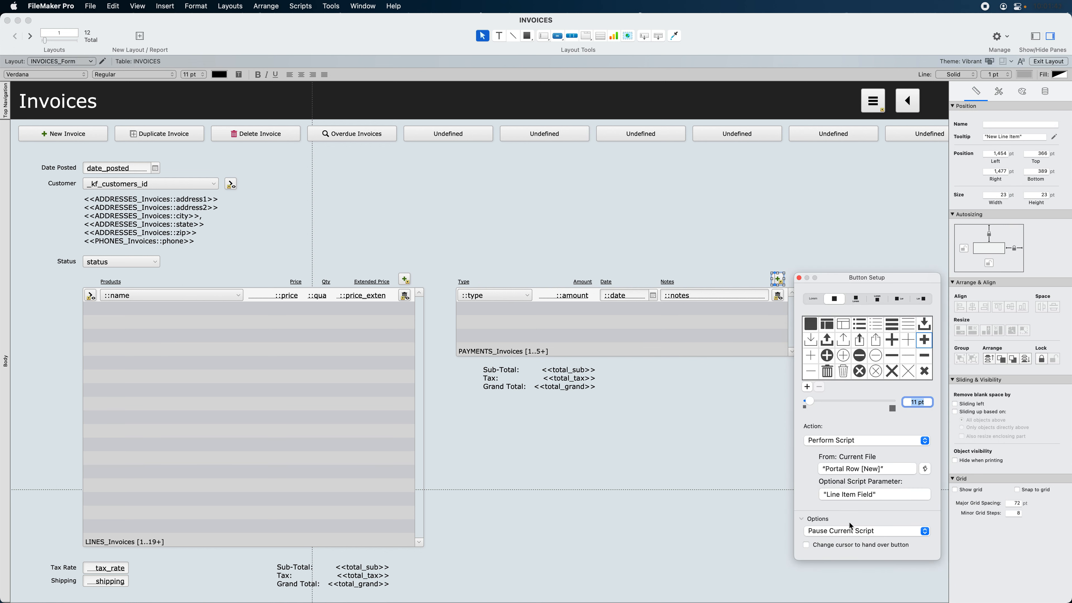
click(848, 494)
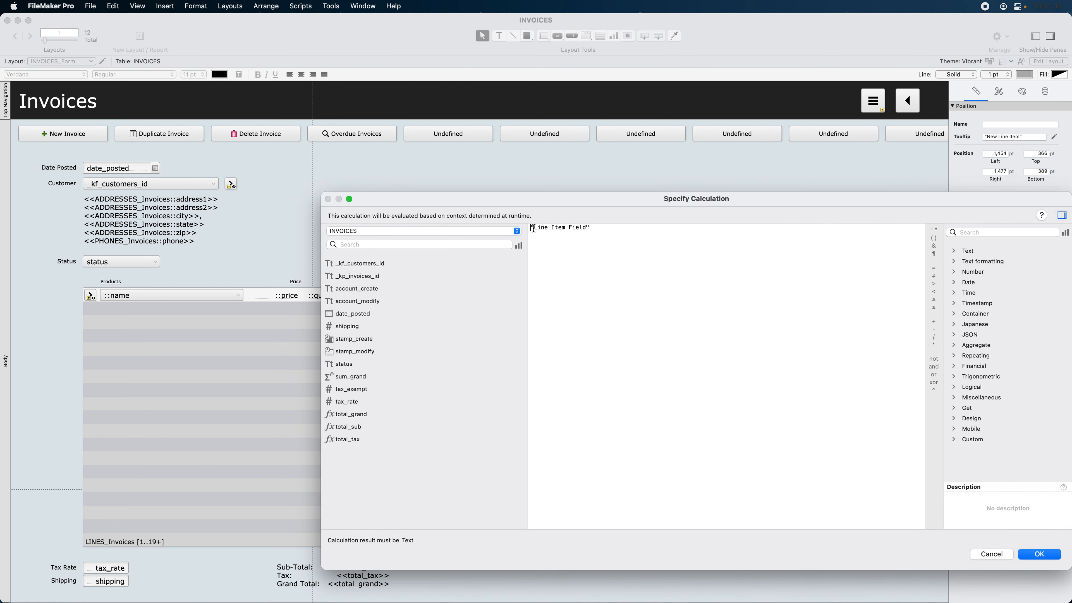
drag(536, 228, 567, 230)
text(Type)
key(Return)
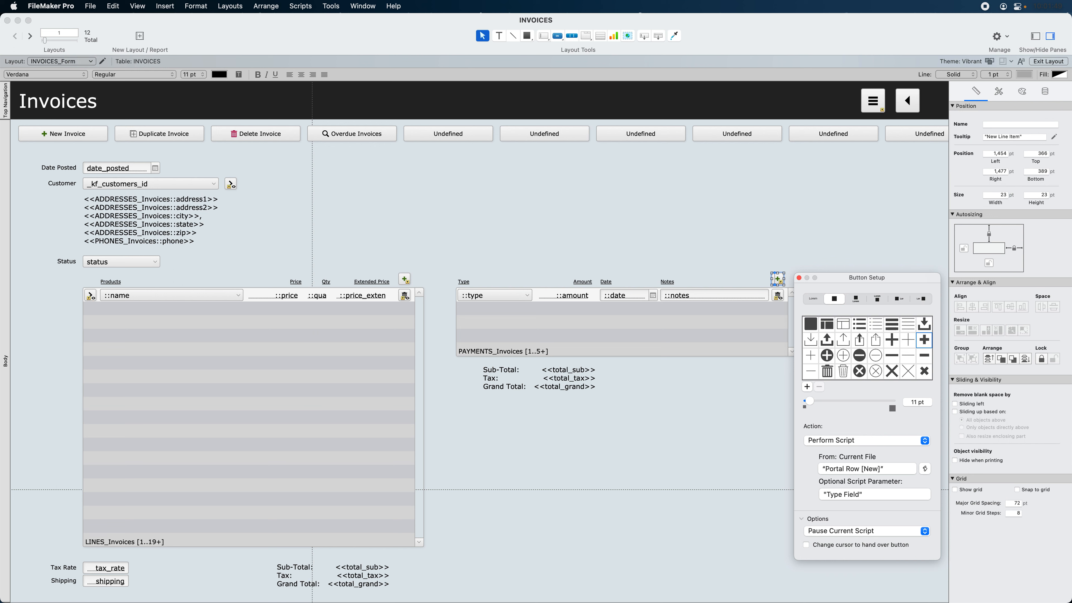
click(799, 278)
Set the script parameter of the payments portal's delete-row button to "Payment"
double_click(779, 297)
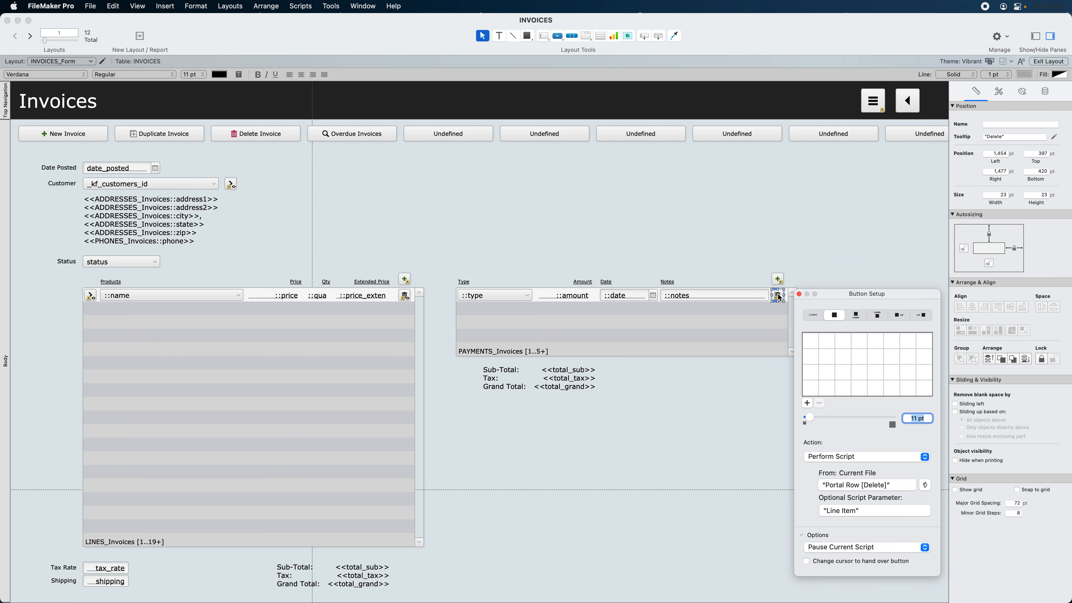
click(847, 509)
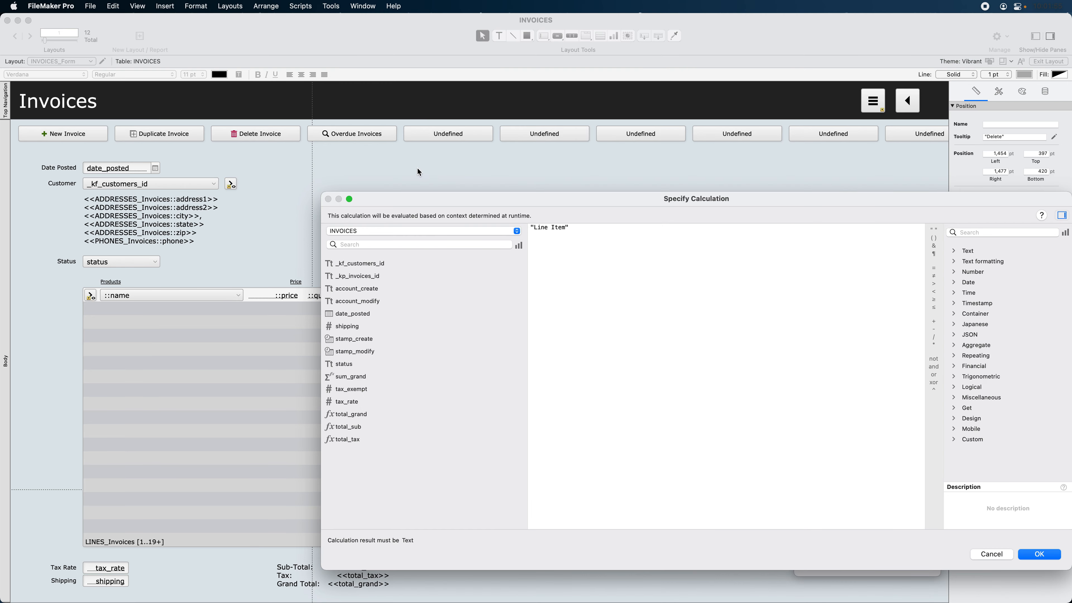
key(super+a)
text("Payment)
key(Return)
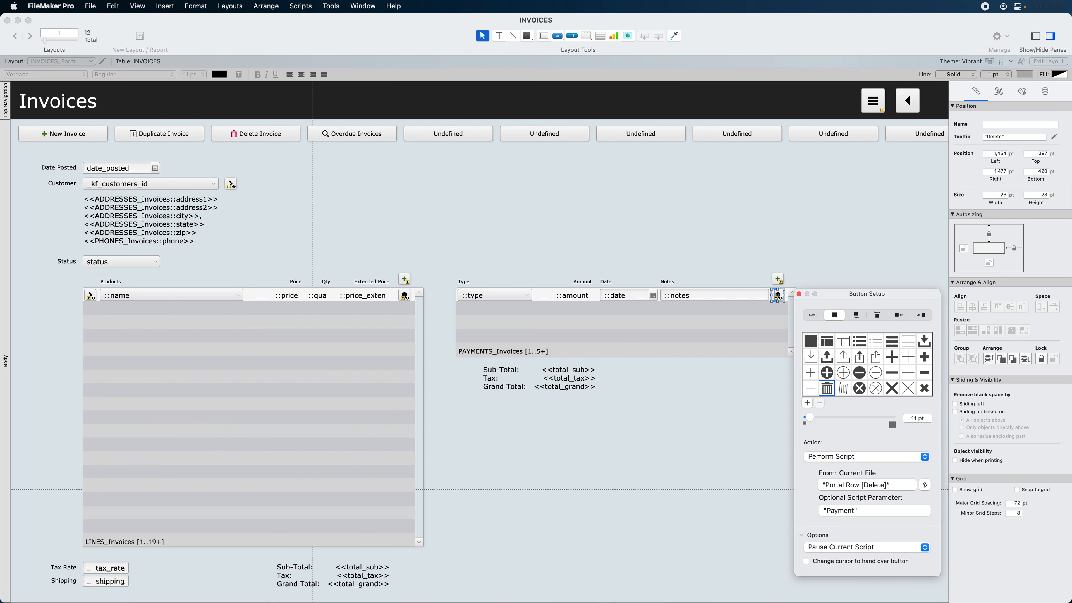
click(799, 293)
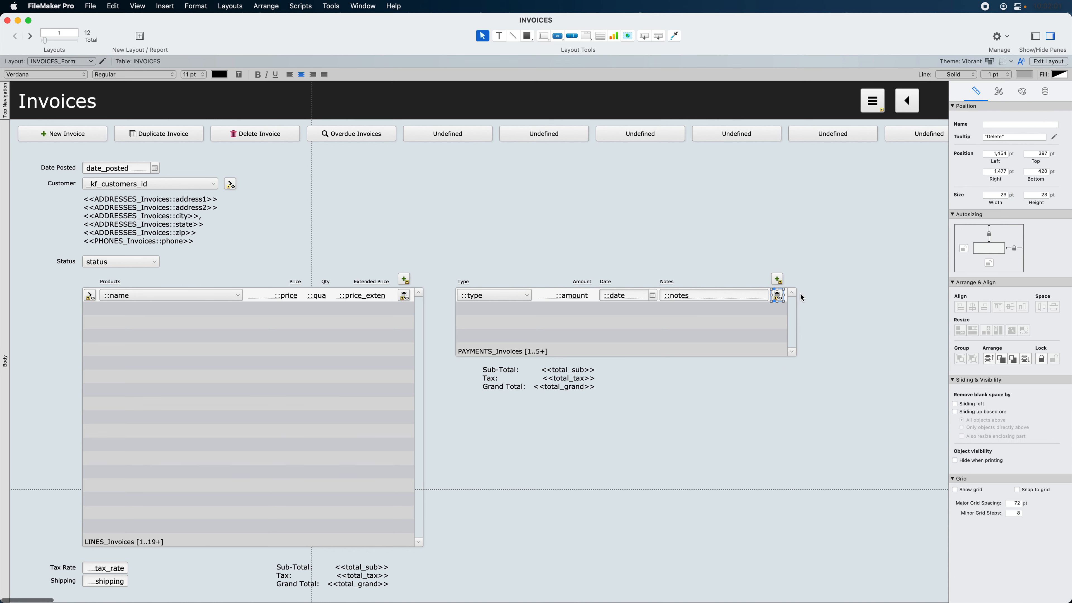
Move the upper ::type field down 20 pt and name the ::type field beneath it Type Field, matching the new-row button's script parameter
double_click(777, 280)
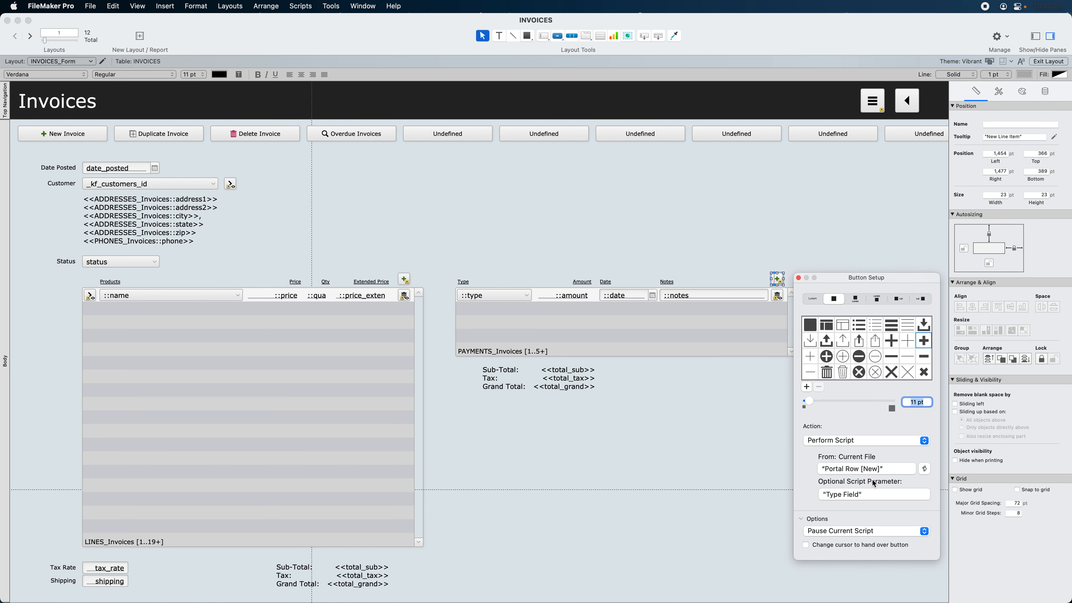
click(798, 278)
click(509, 299)
key(super+d)
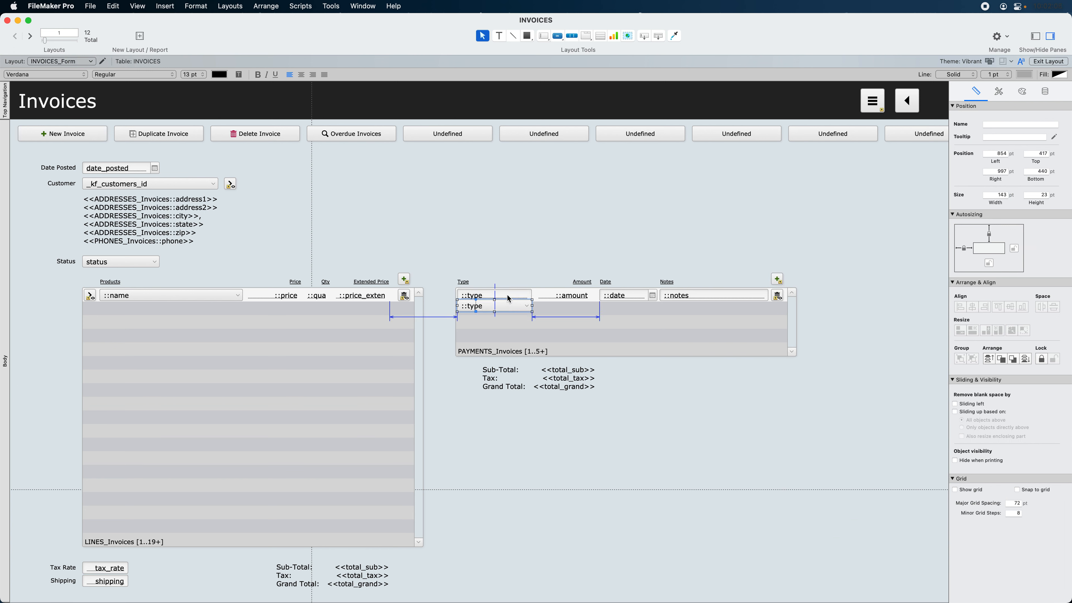
click(508, 295)
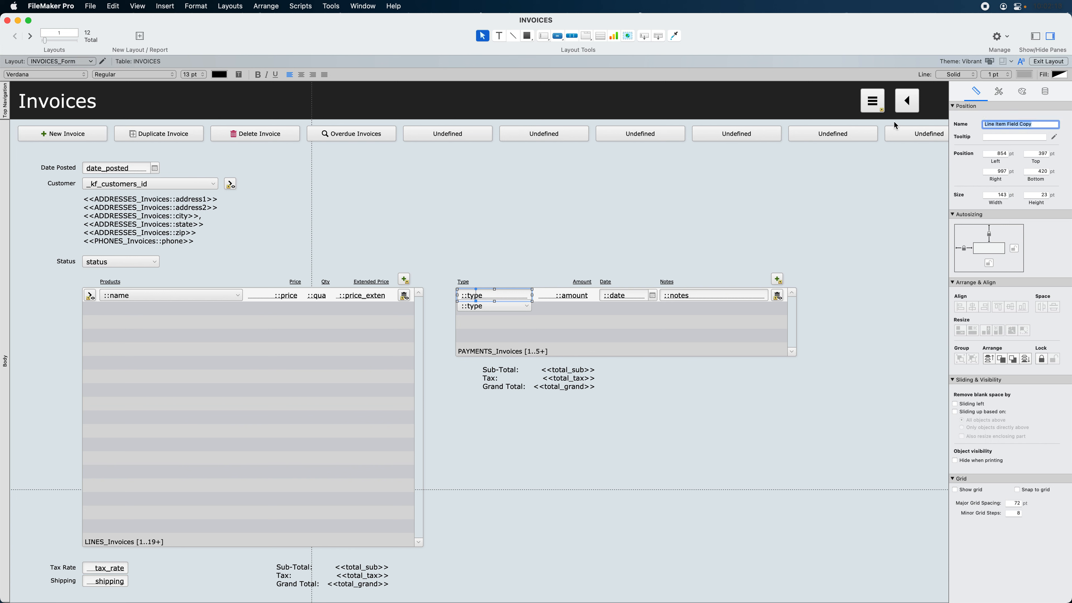
text(Type)
click(738, 158)
Move the upper ::type field back up to a top position of 397 pt, over the named field
click(490, 311)
key(shift+Up)
key(shift+Up)
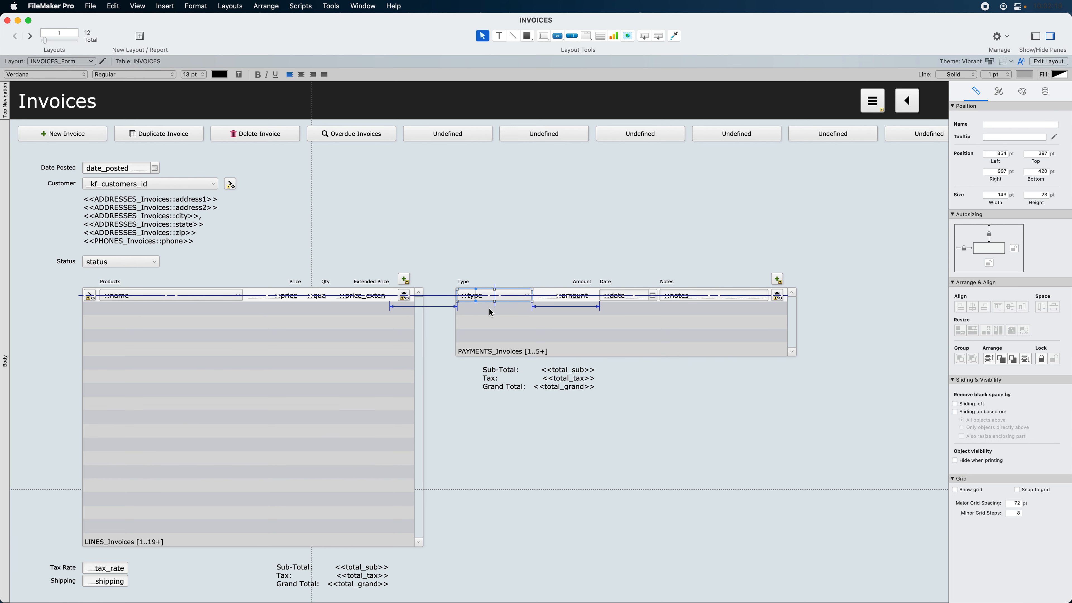
In Browse mode, add a Cash payment with an amount of 50 to the current invoice using the portal's new-row button
scroll(587, 263, right, 2)
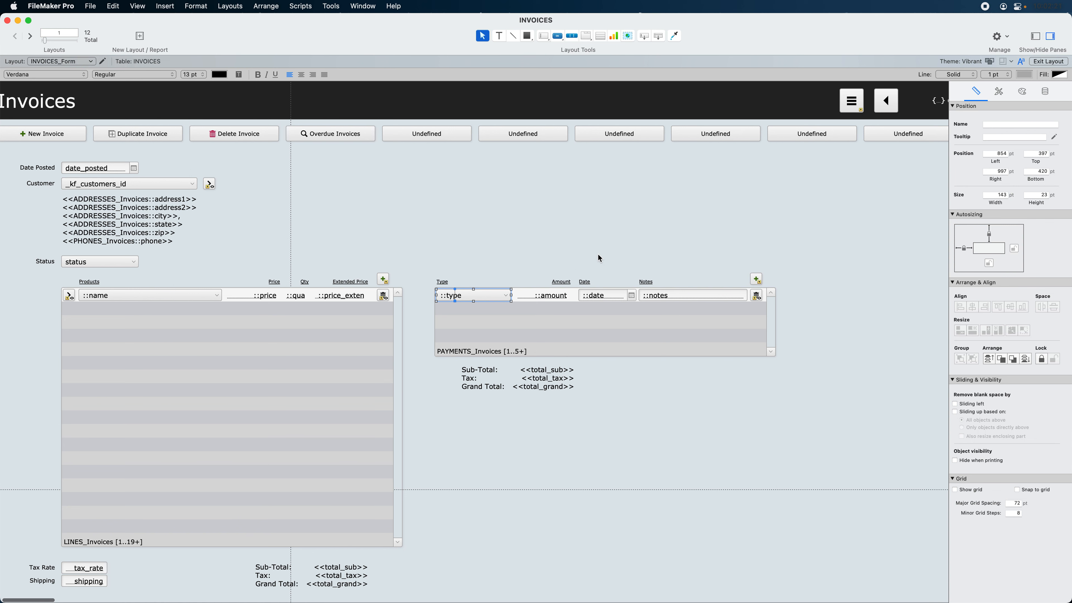
key(super+b)
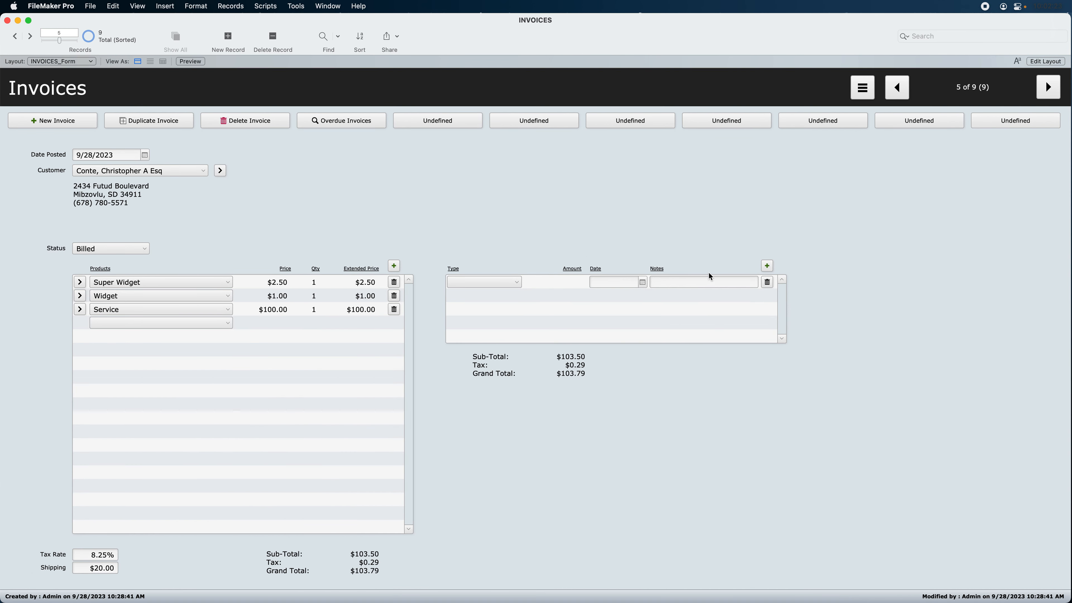
click(762, 265)
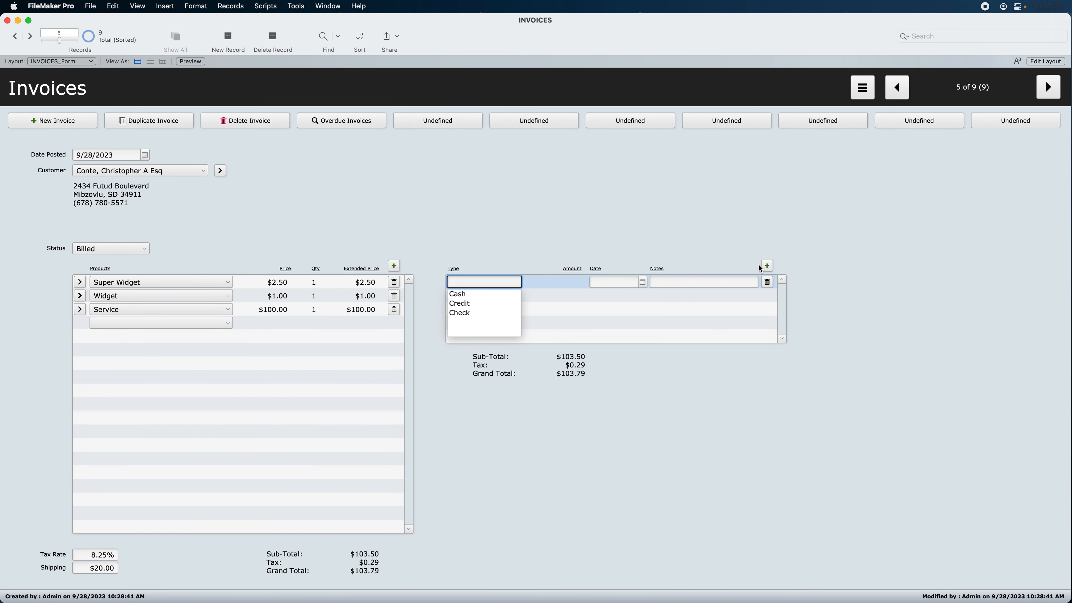
click(459, 295)
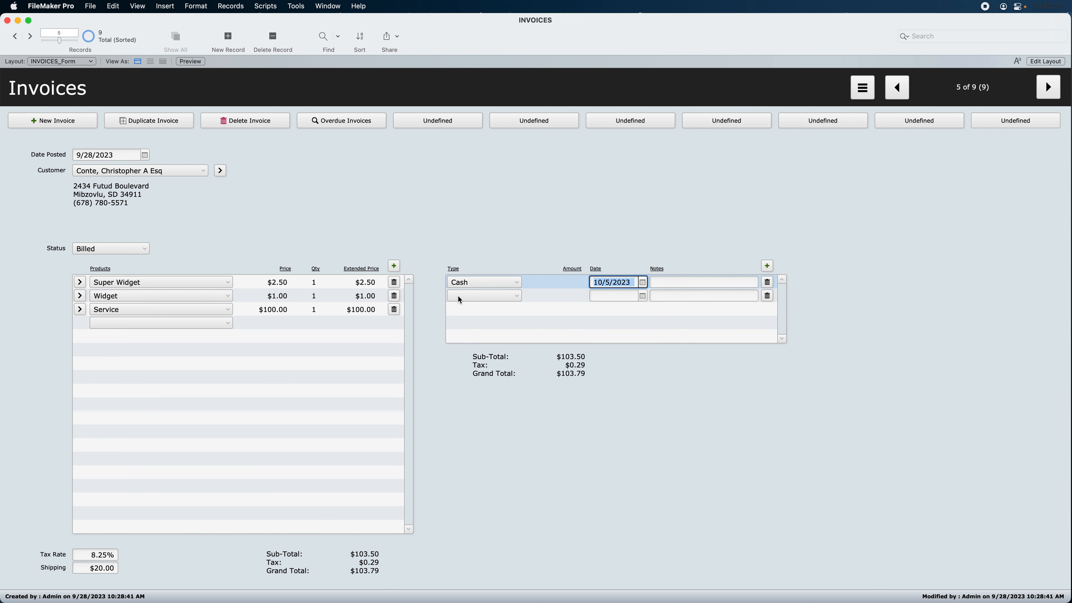
click(569, 286)
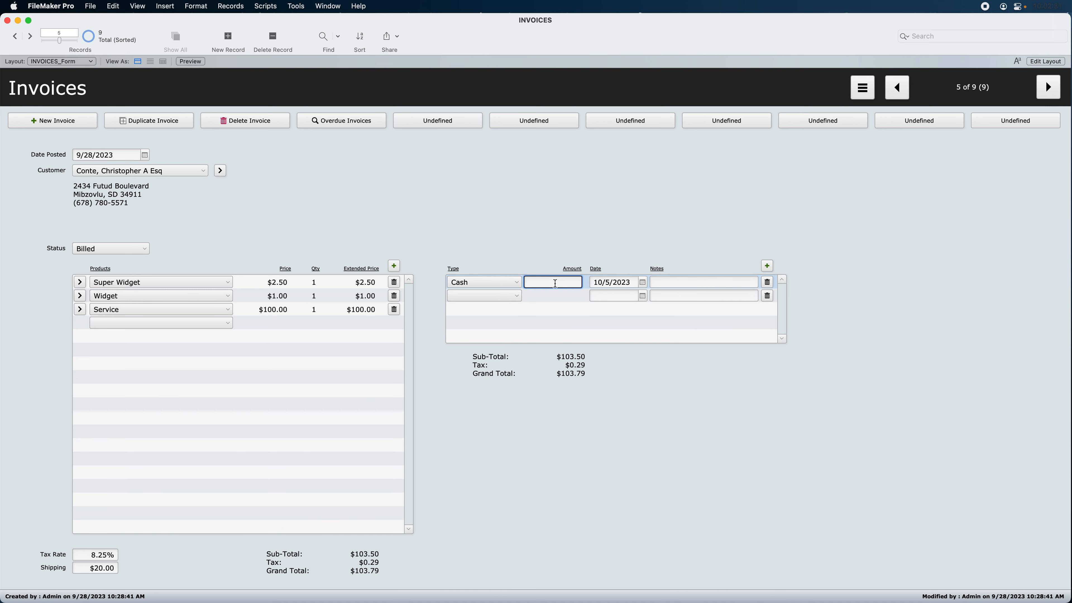
text(123)
key(super+a)
text(50)
click(545, 235)
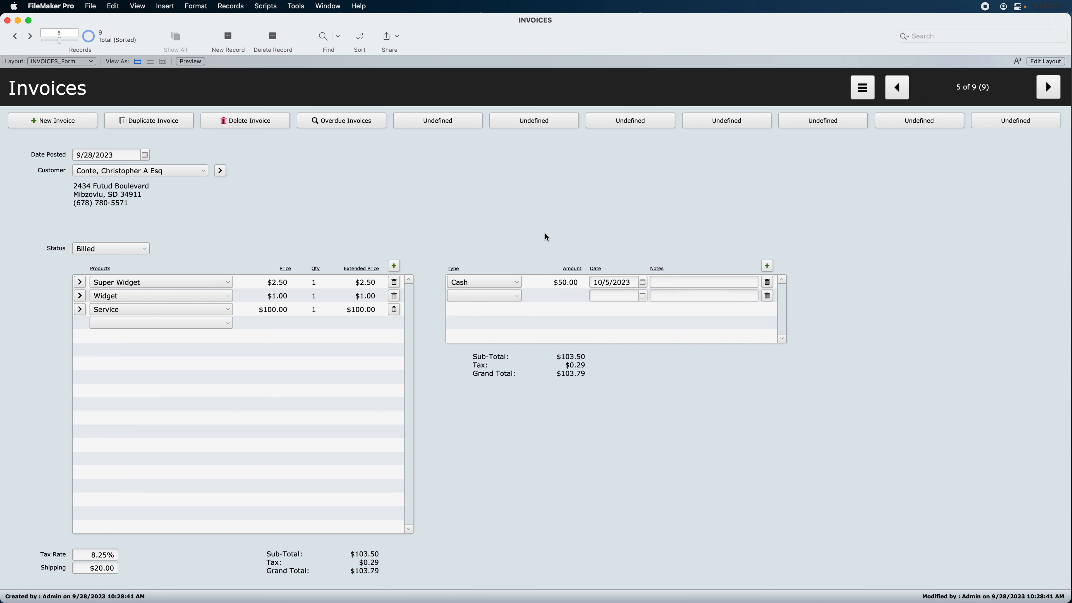
Add a second payment row with type Credit, amount 25 and date 10/11/2023, and return to Layout mode
click(470, 297)
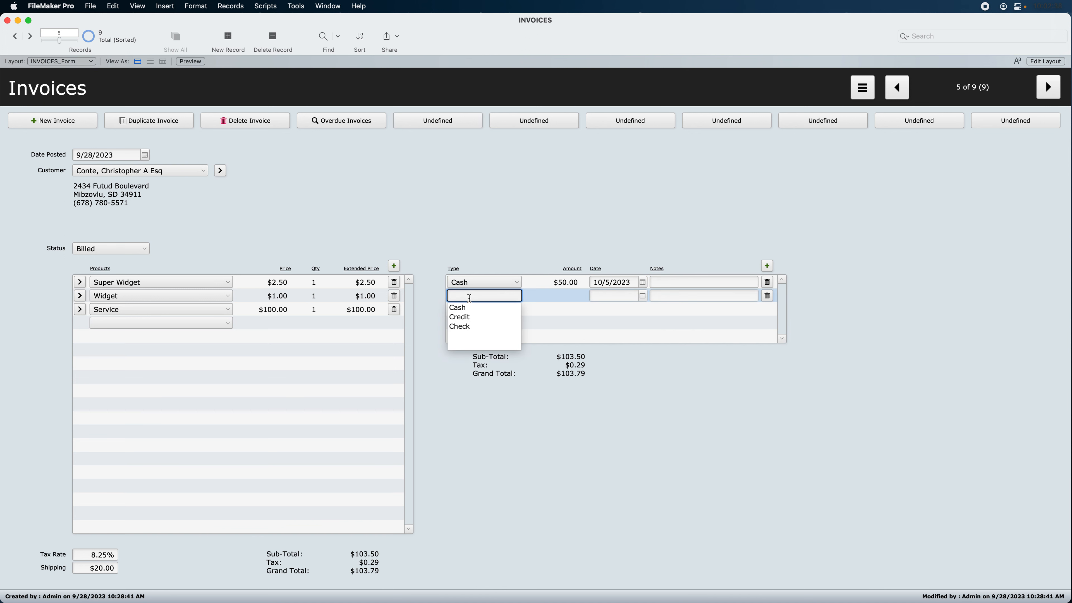
click(467, 316)
click(559, 297)
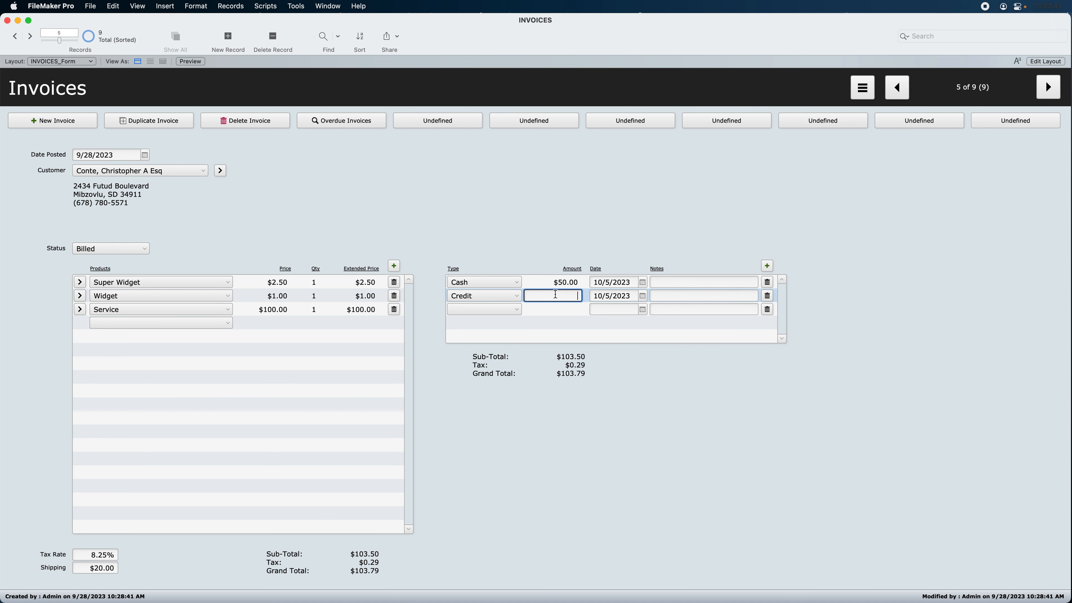
text(25)
click(605, 297)
click(642, 297)
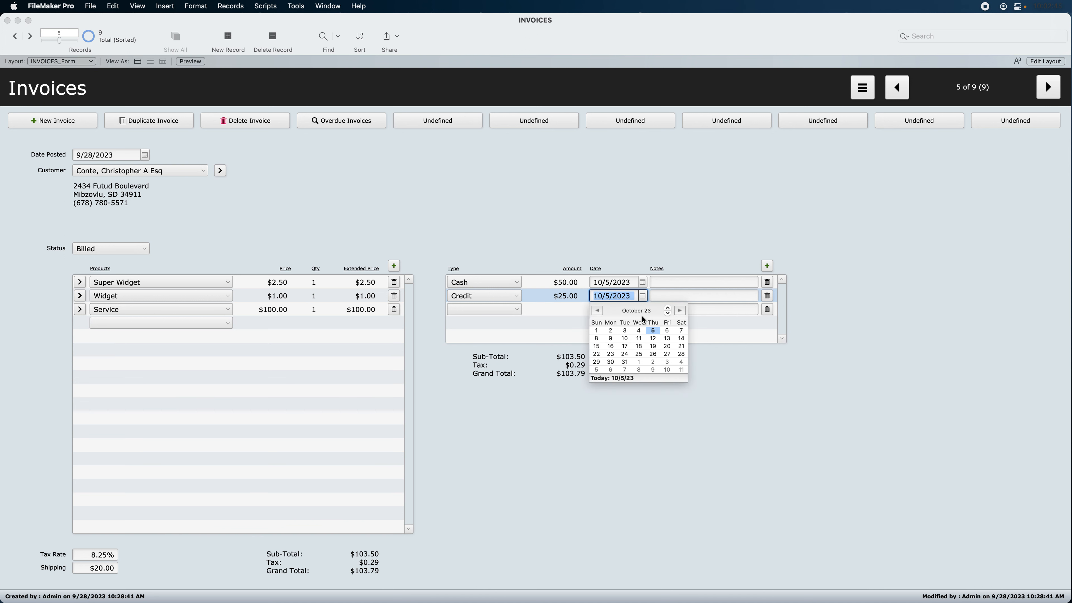
click(641, 341)
click(625, 242)
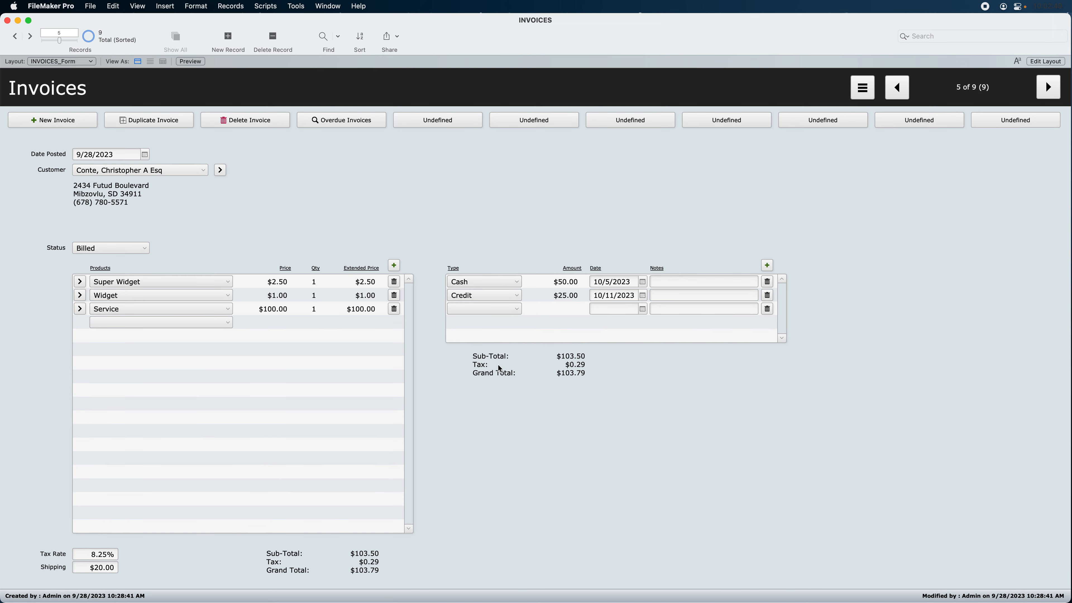
key(super+l)
click(496, 382)
triple_click(495, 383)
drag(517, 369, 476, 367)
scroll(477, 368, down, 1)
text(B: <<total_sub>>)
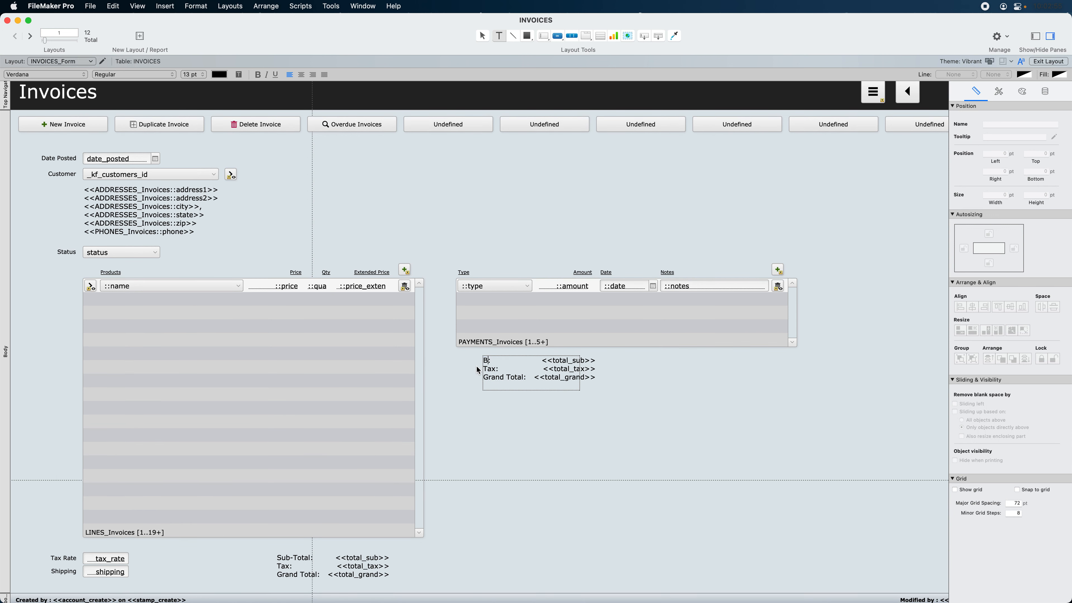
key(super+z)
key(Escape)
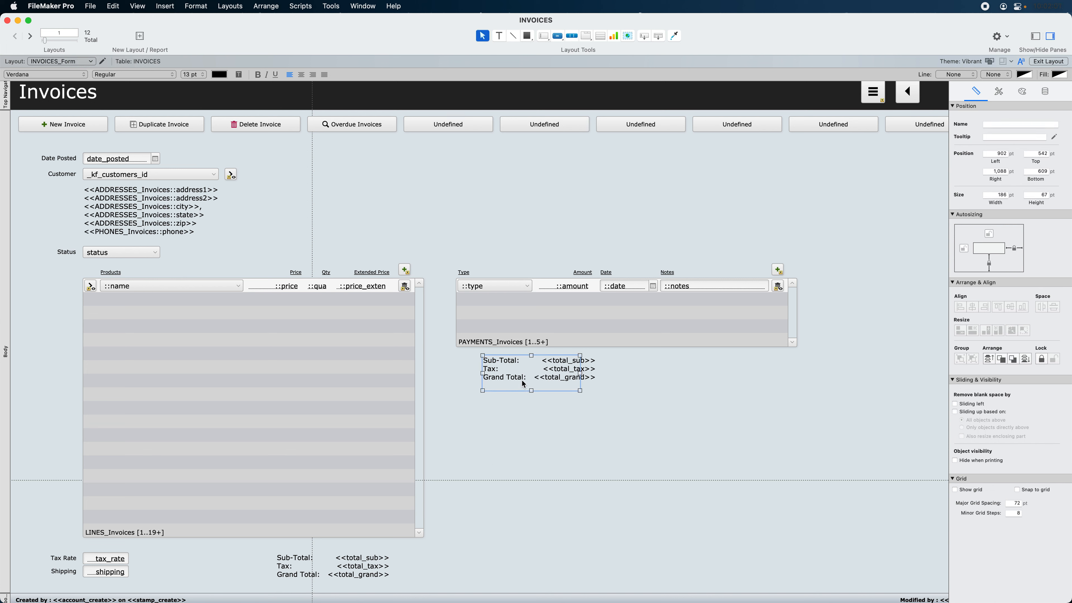
Reduce the label text block below the payments portal to the single line "Total:"
double_click(522, 381)
drag(501, 362, 506, 448)
key(BackSpace)
key(BackSpace)
key(Escape)
Delete the total_tax and total_grand merge fields below the payments portal, keeping only <<total_sub>>
double_click(588, 376)
click(544, 367)
shift+click(539, 386)
key(BackSpace)
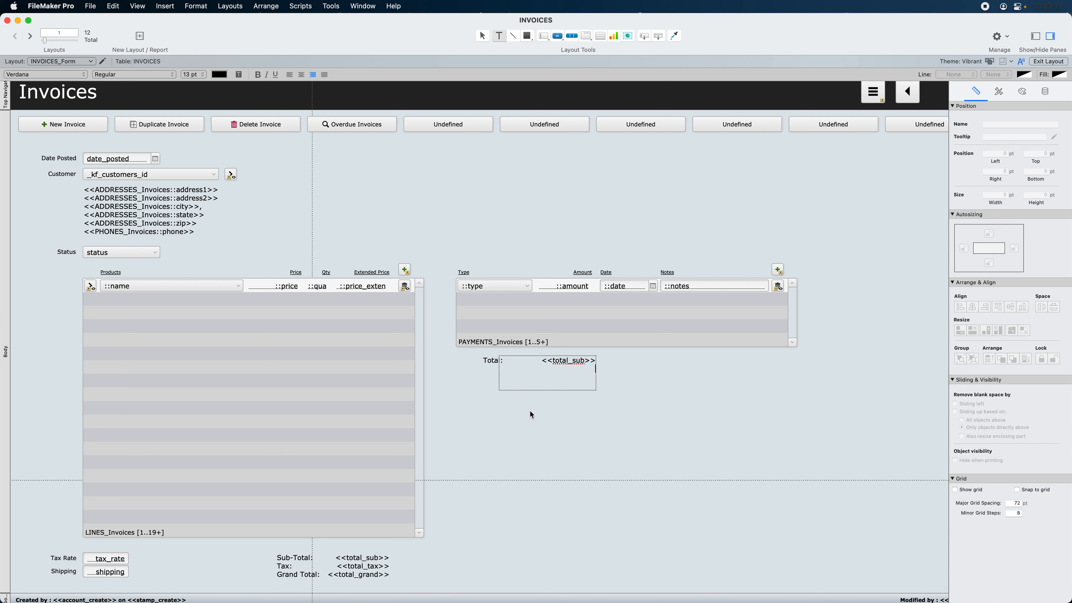
key(Escape)
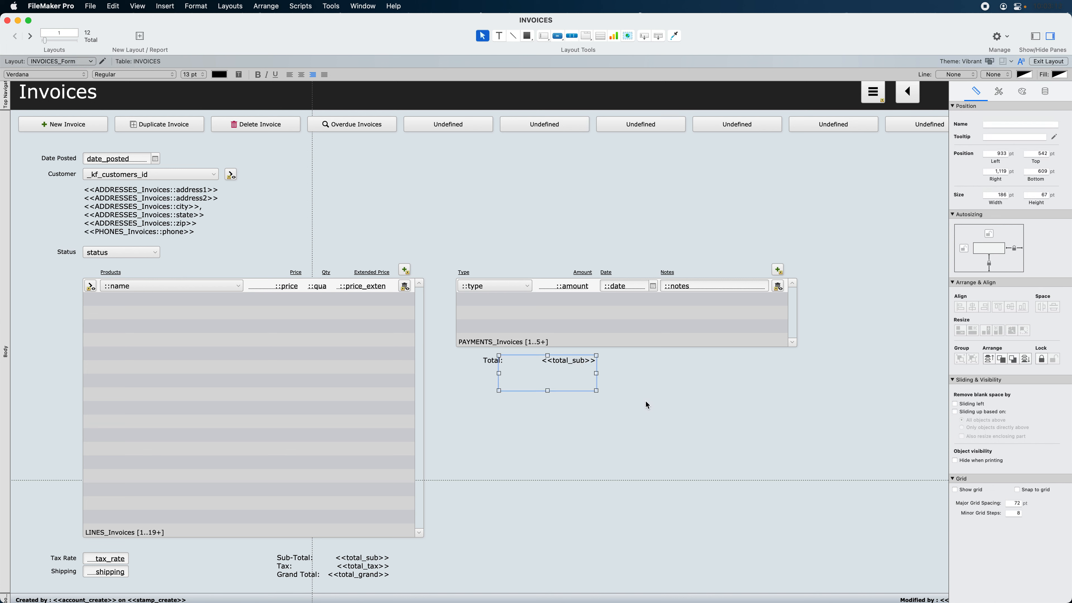
Shrink the Total: label and its merge field text block together to a height of about 20 pt
shift+click(491, 364)
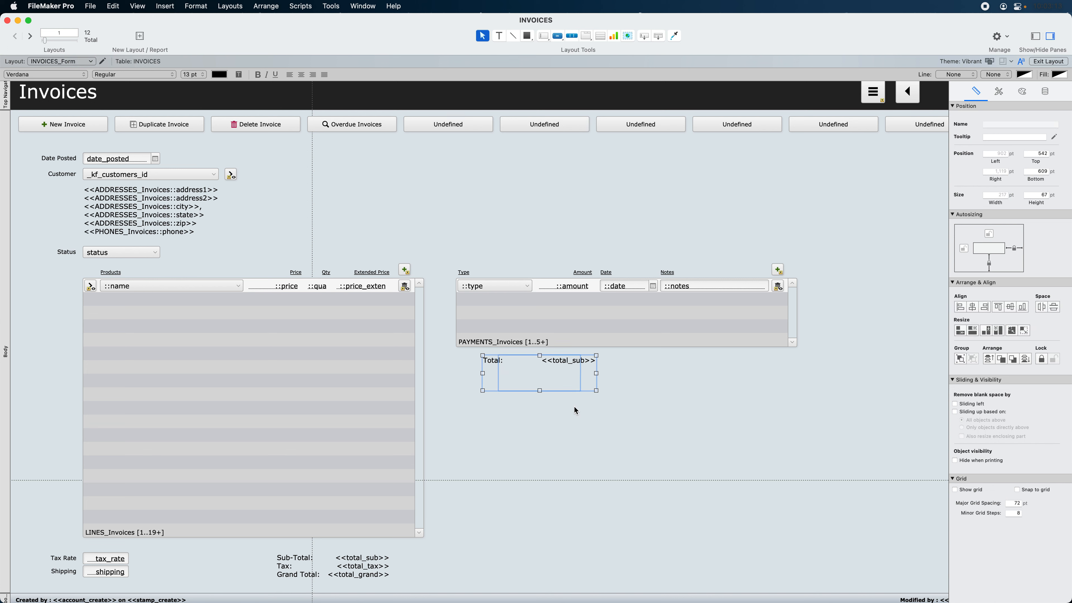
drag(539, 390, 540, 366)
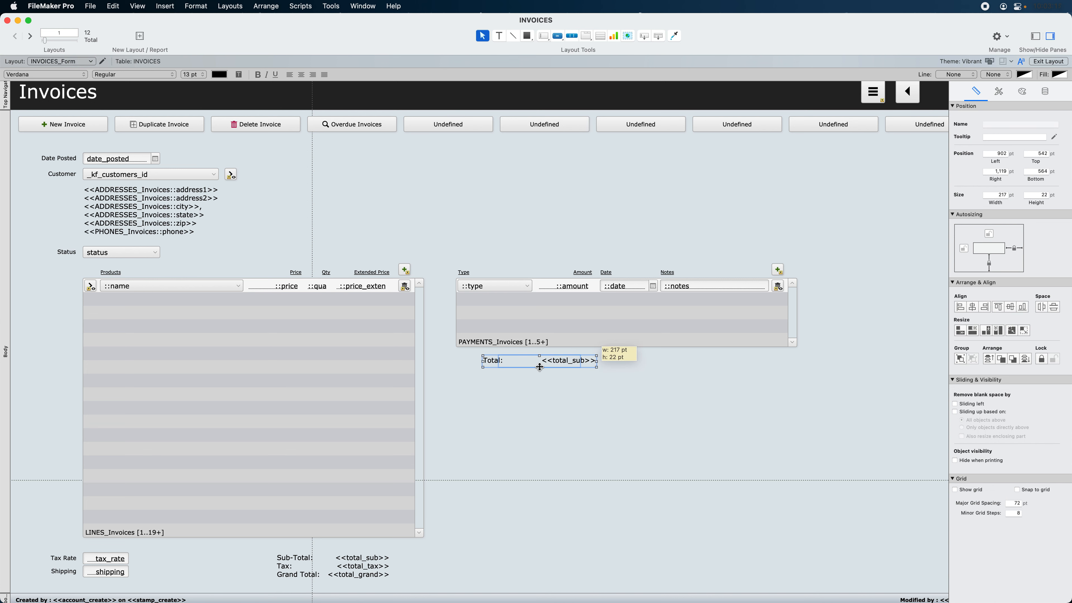
click(570, 391)
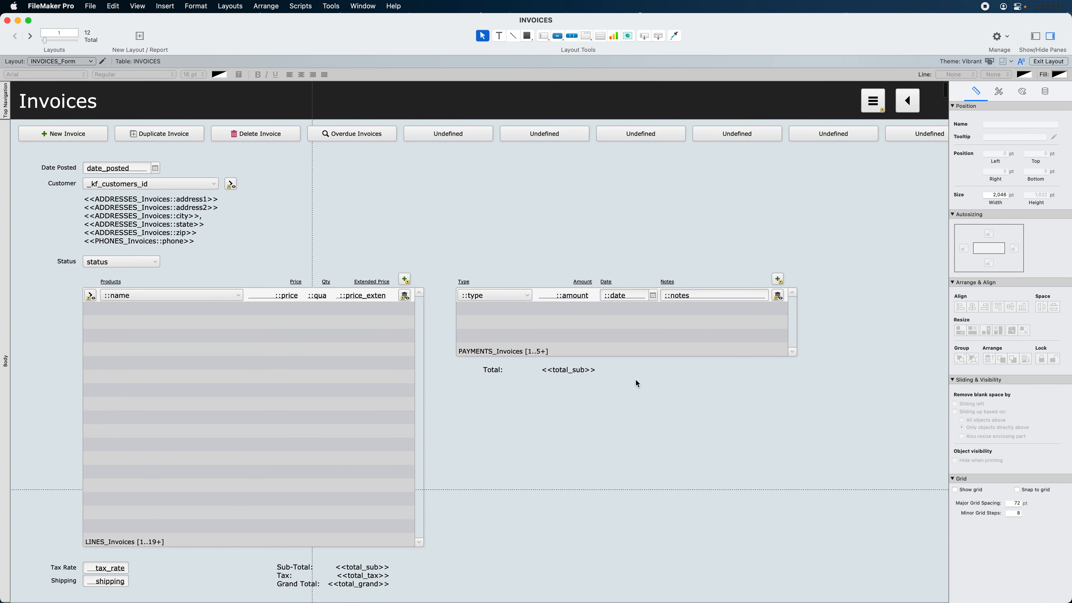
Duplicate the total_sub calculation field in the INVOICES table and name the copy total_payments
key(super+shift+d)
click(675, 115)
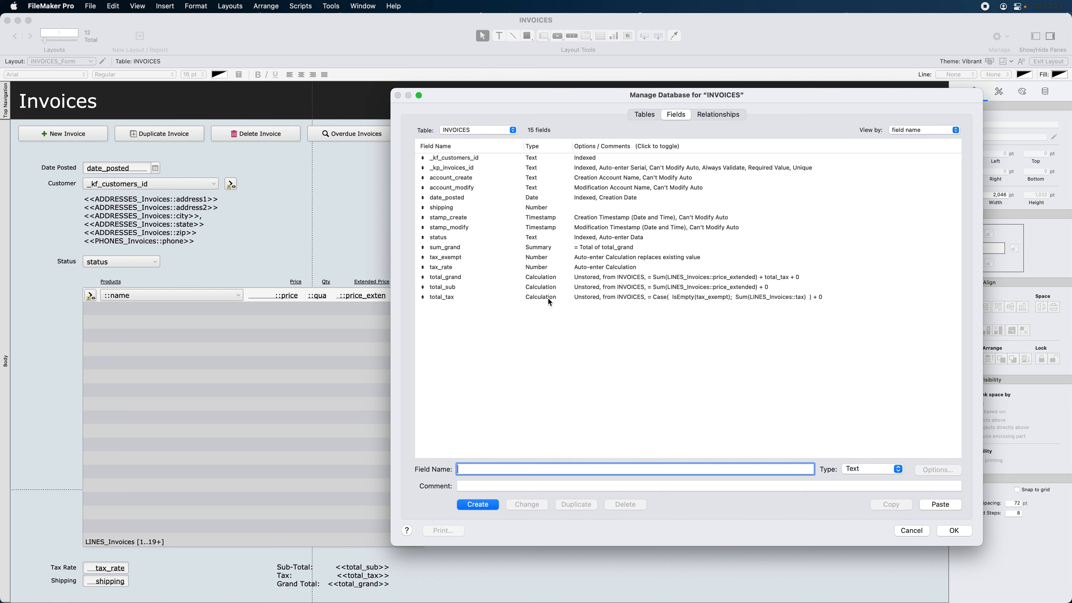
click(570, 287)
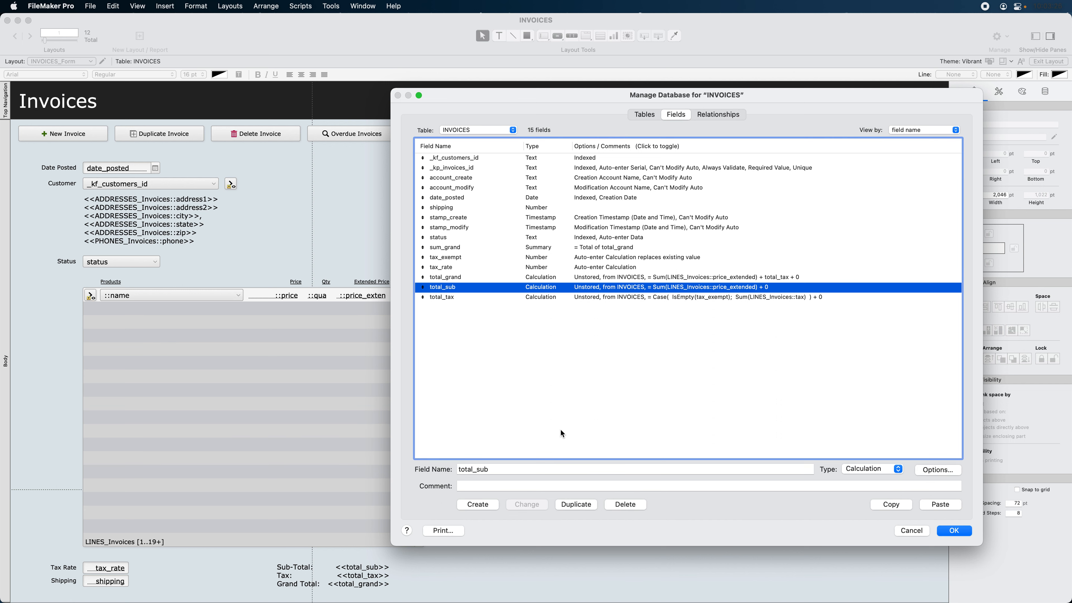
click(576, 504)
key(Tab)
text(total_payments)
click(527, 507)
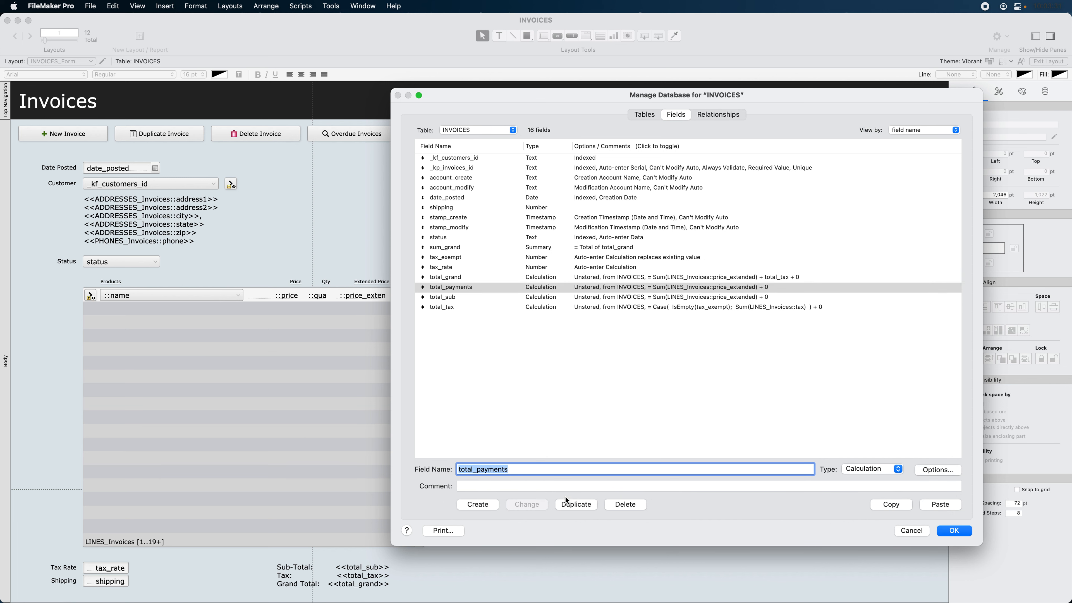
Make the total_payments calculation sum the amount field from PAYMENTS_Invoices instead of LINES_Invoices::price_extended, and save the database changes
click(937, 470)
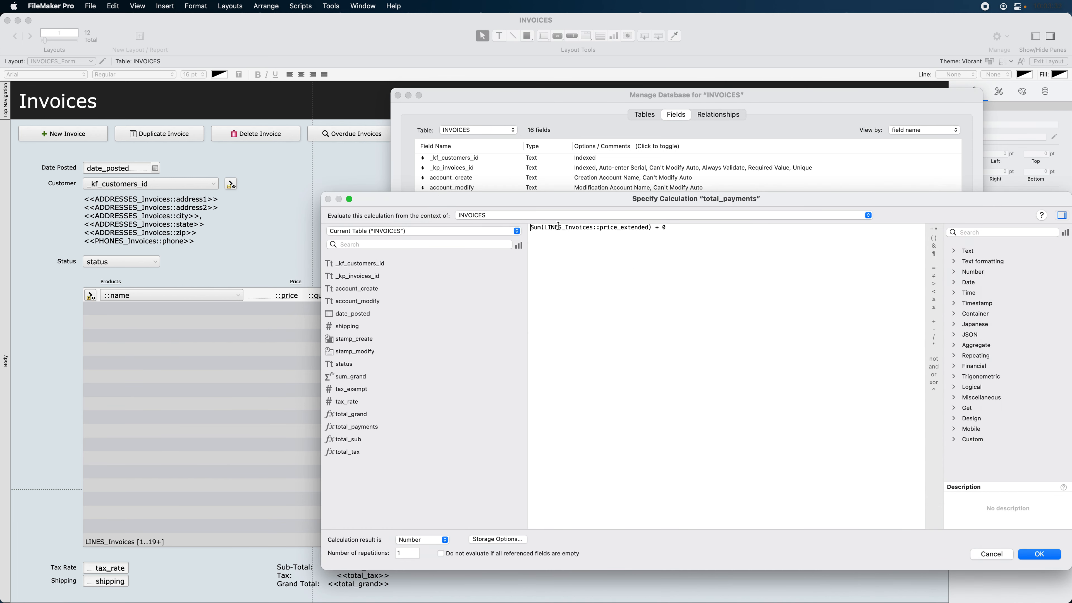
drag(544, 227, 649, 229)
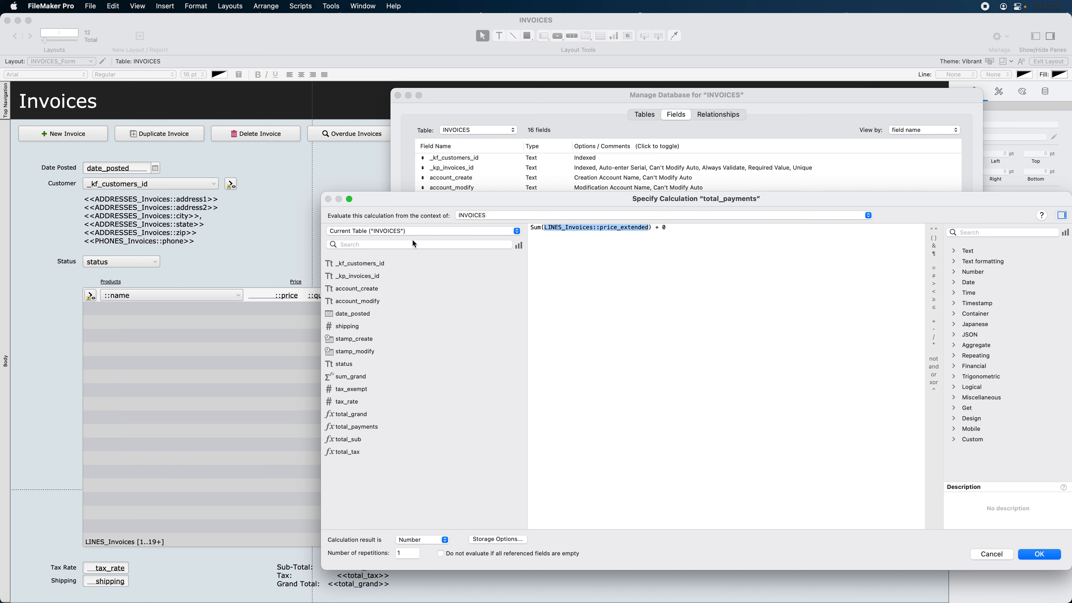
click(377, 232)
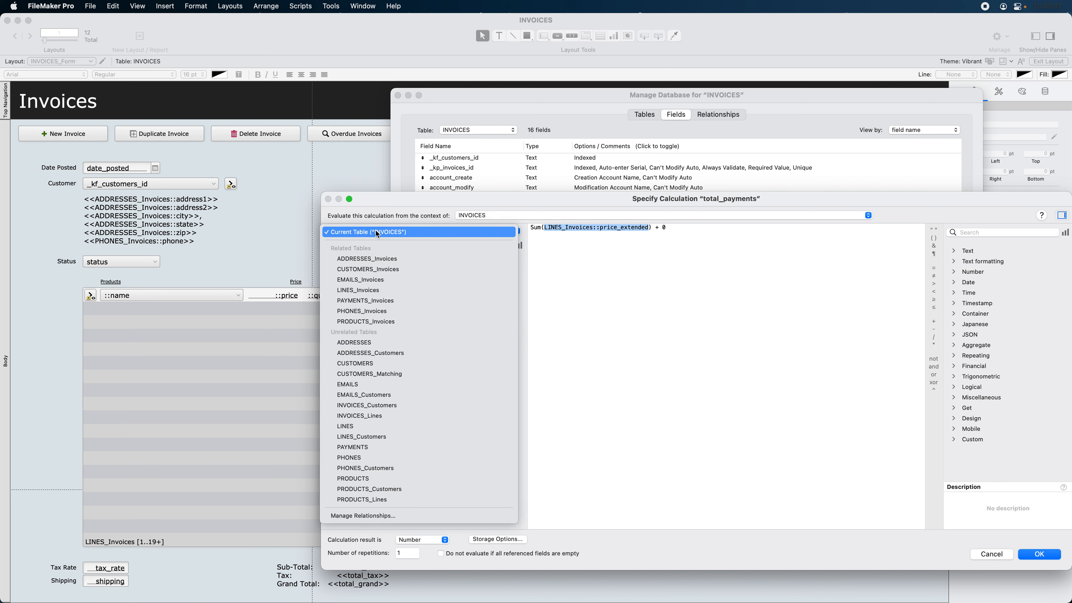
click(370, 303)
double_click(347, 298)
click(1039, 554)
click(944, 538)
Change the merge field below the payments portal to <<total_payments>> and view the invoice in Browse mode
double_click(574, 372)
double_click(588, 372)
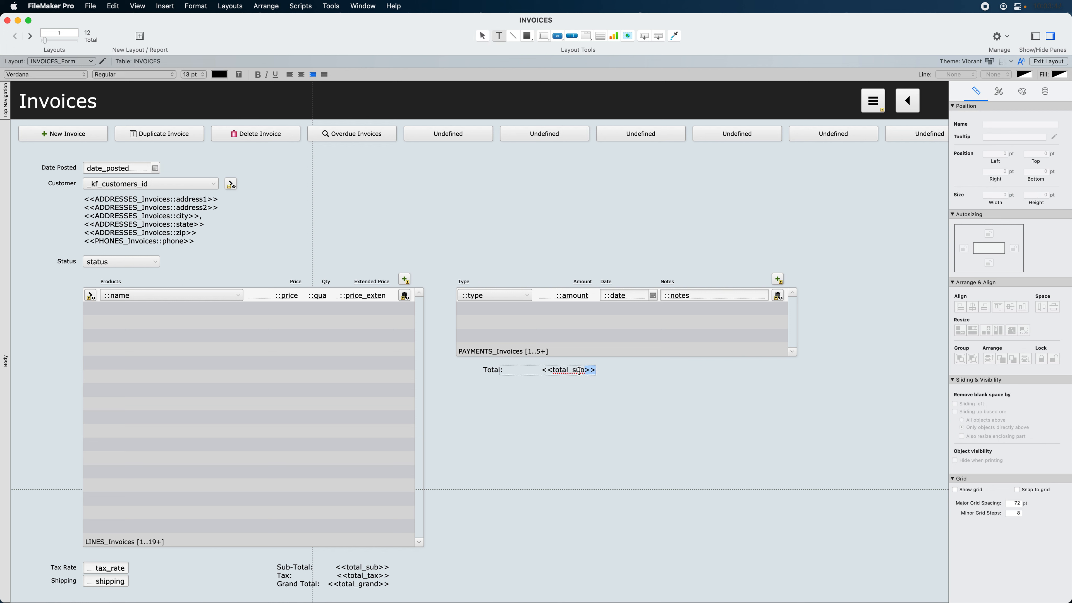
drag(574, 370, 585, 370)
text(Payments)
key(Escape)
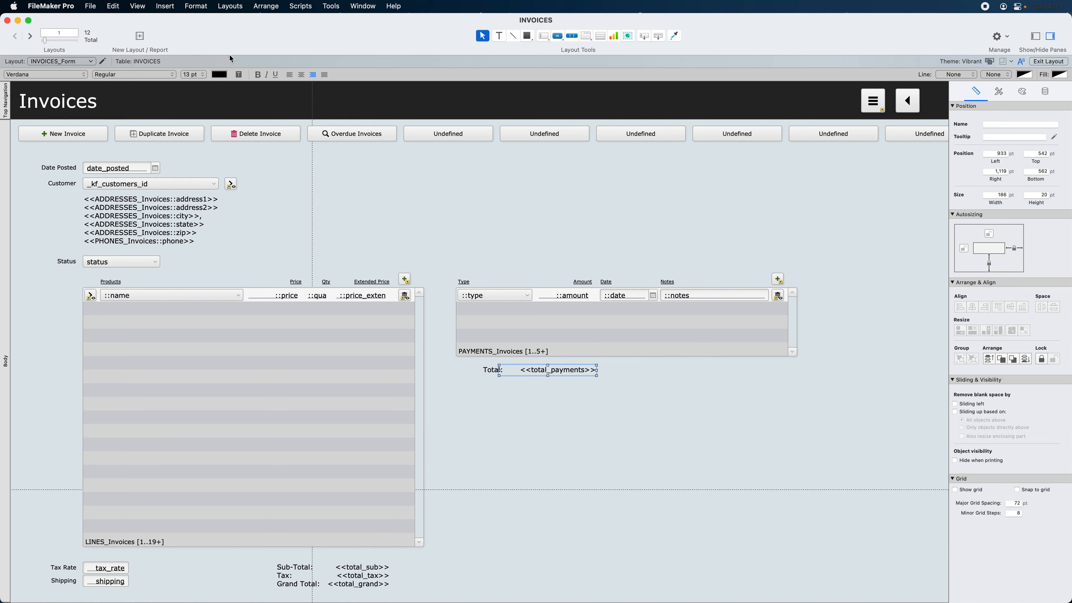
click(138, 6)
click(139, 19)
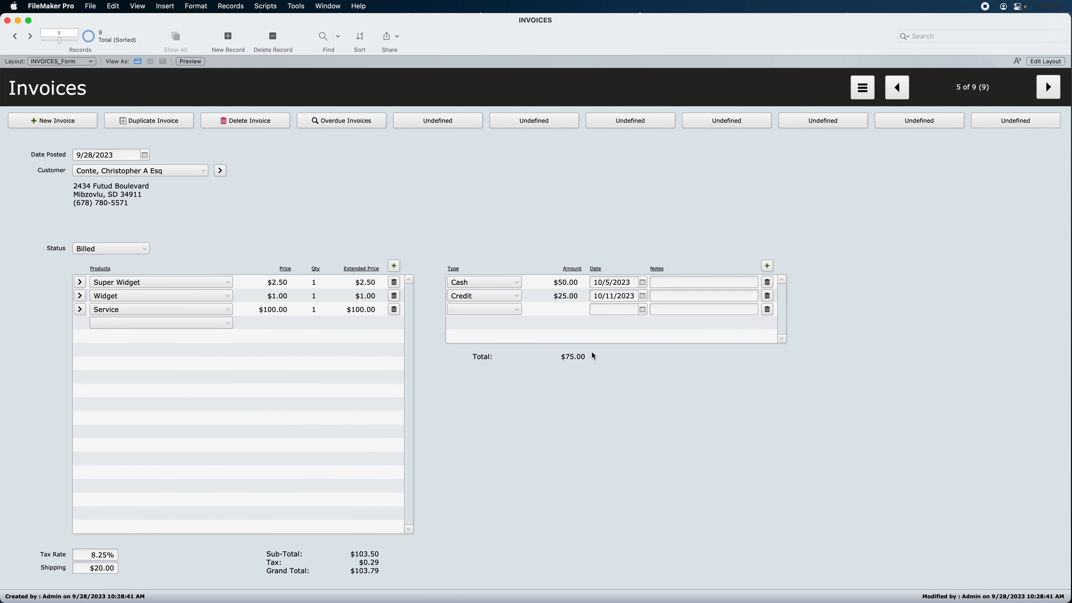
Anchor the Total: label below the payments portal to the left instead of the right, and return to Browse mode
key(super+l)
click(577, 370)
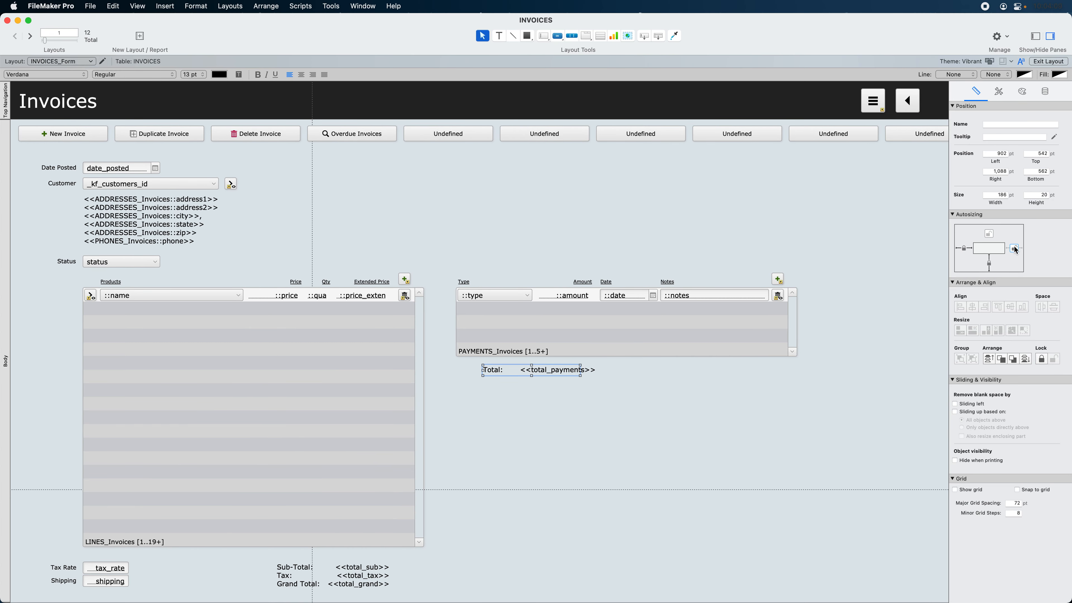
click(666, 385)
click(592, 375)
click(819, 382)
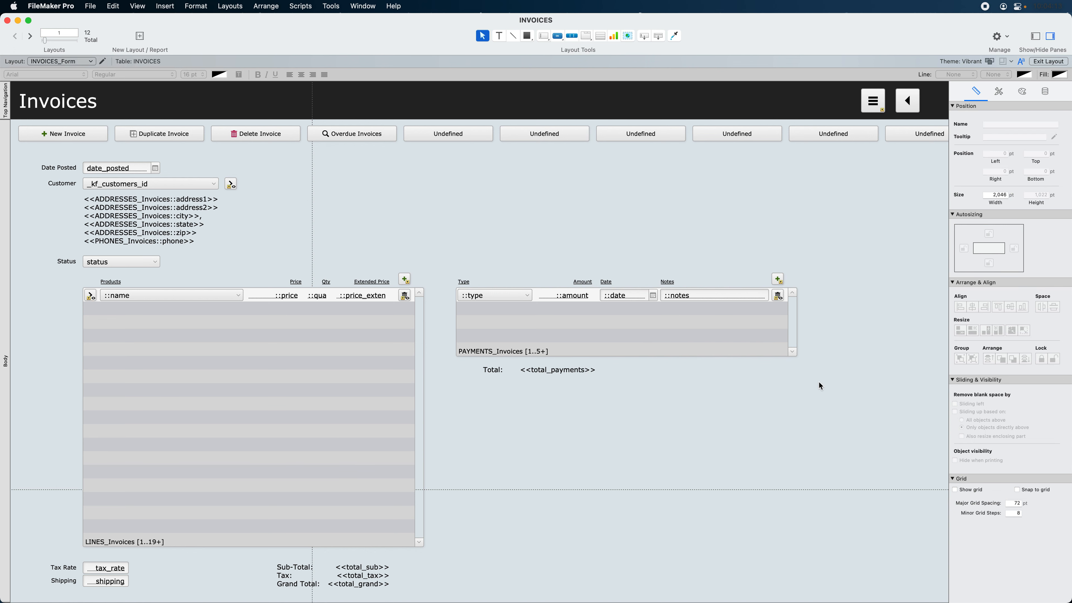
key(super+b)
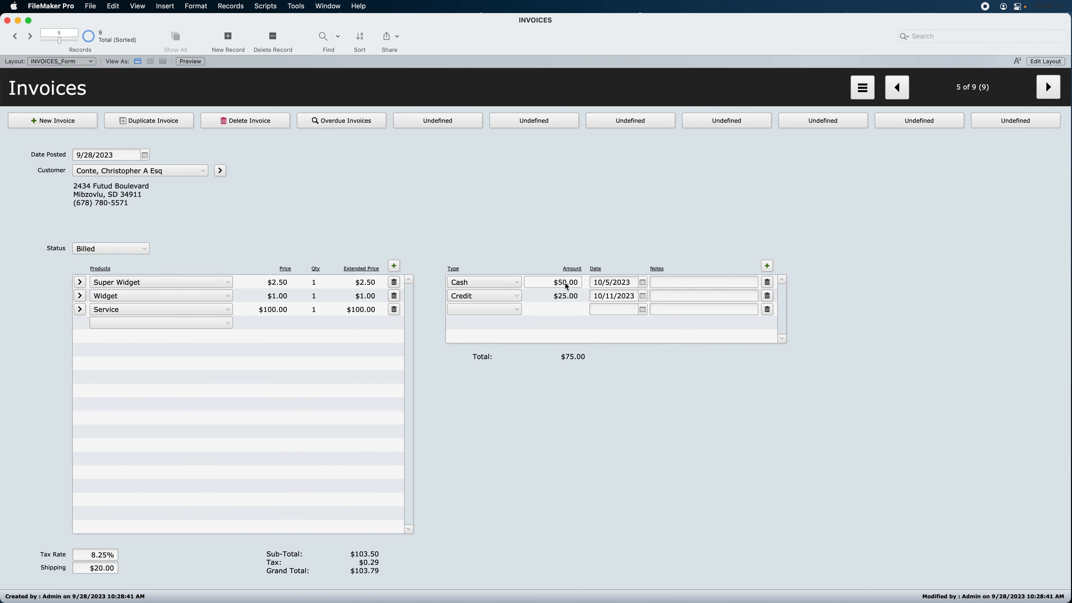